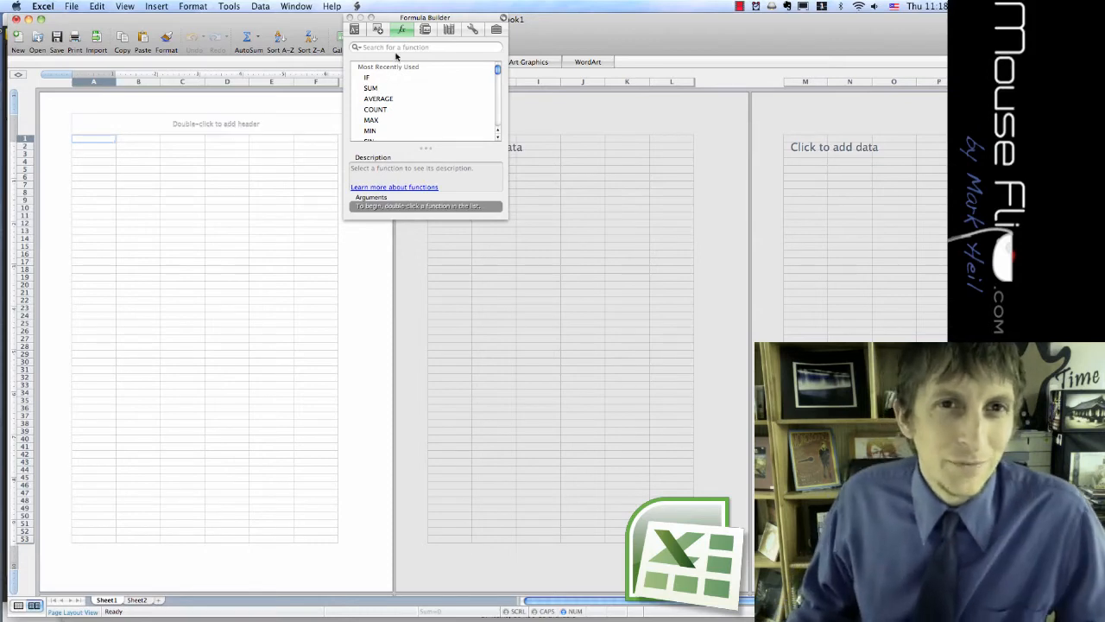
pyautogui.moveTo(1, 535)
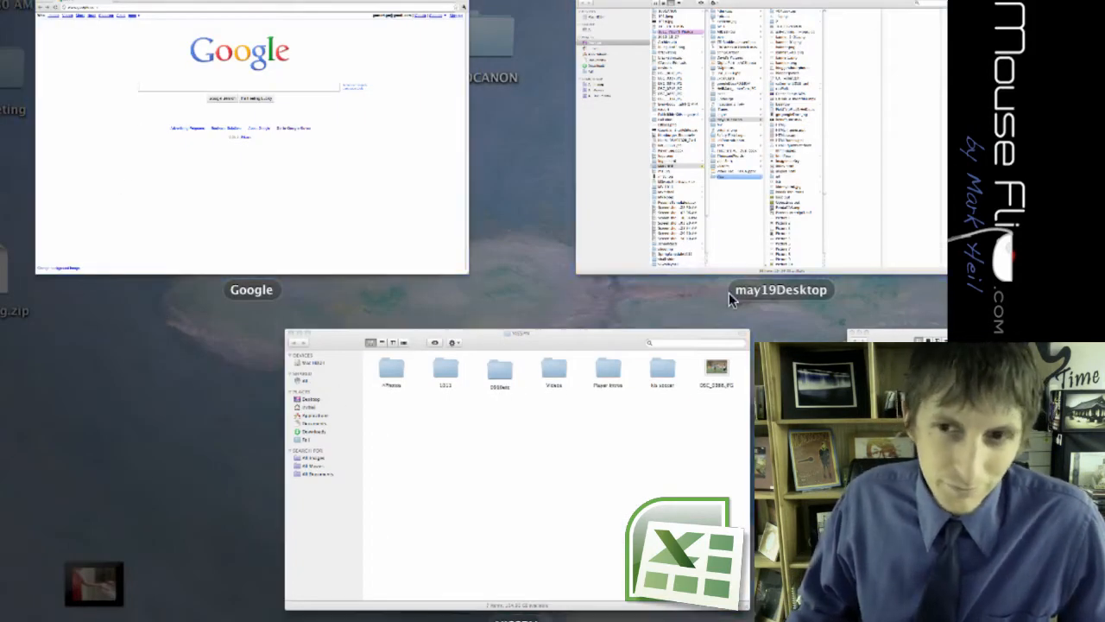
pyautogui.press('super+Tab')
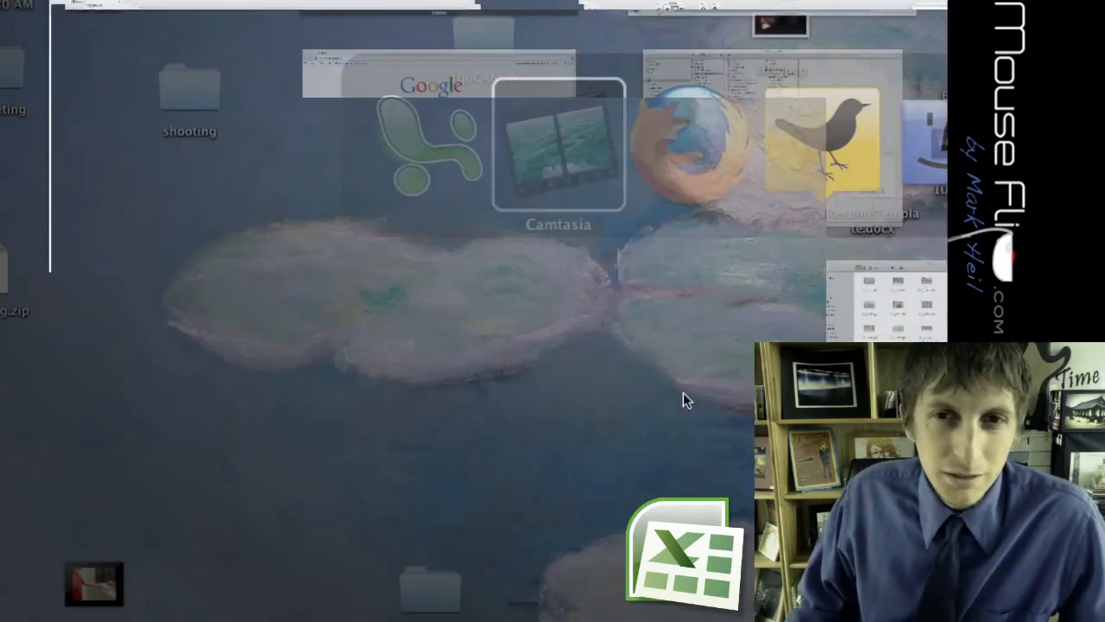
pyautogui.press('super+shift+Tab')
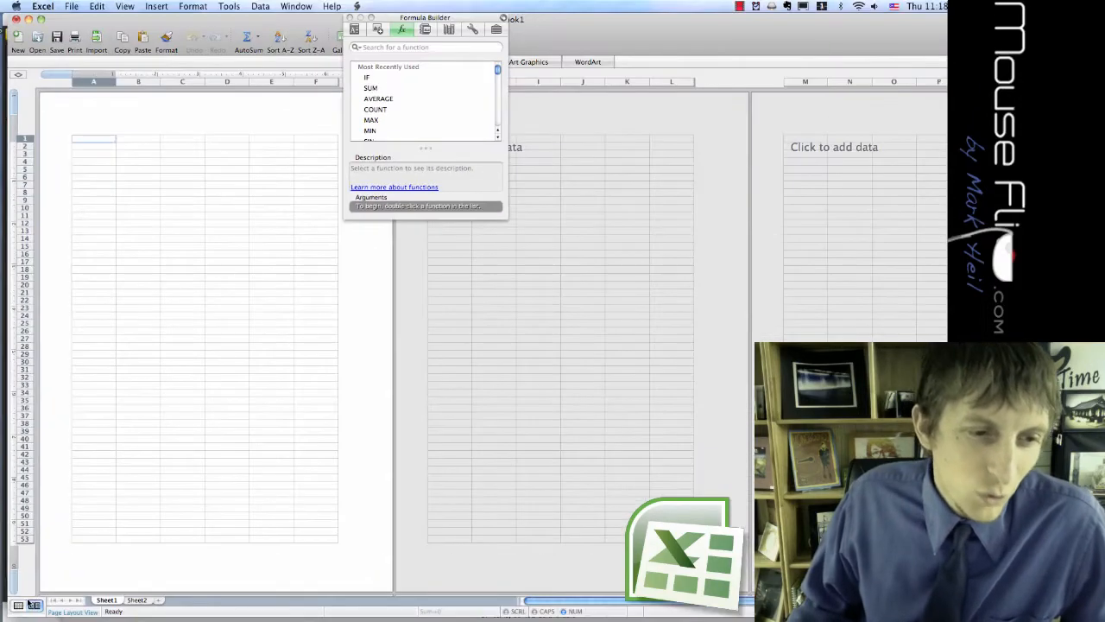
# Switch the worksheet to Normal view and move the Formula Builder down so it no longer covers the zoom setting.
pyautogui.click(19, 604)
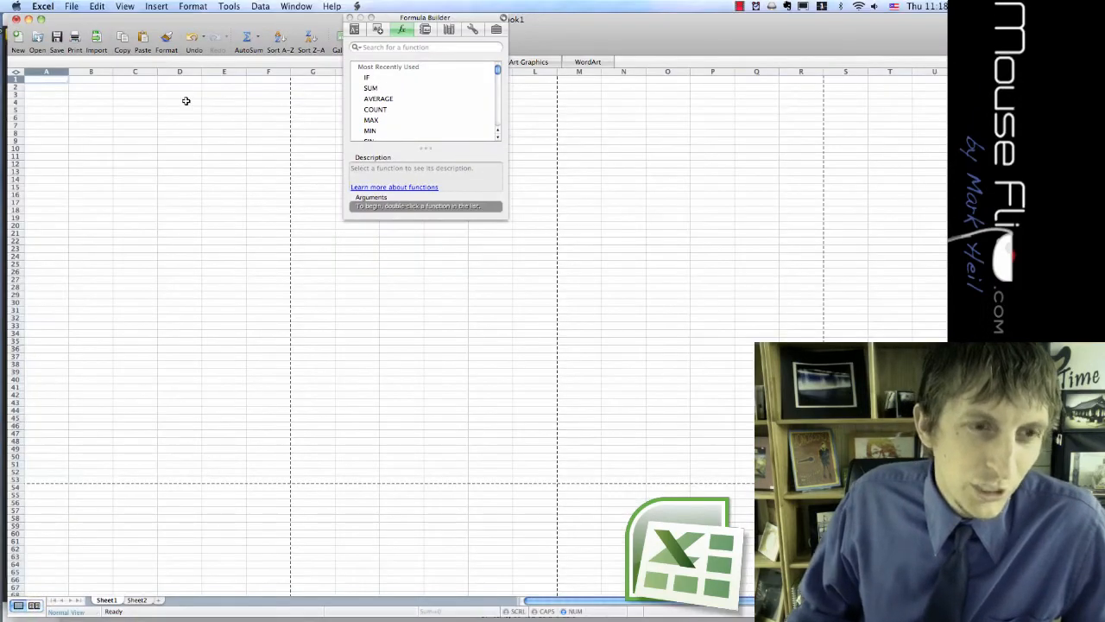
pyautogui.moveTo(410, 17); pyautogui.dragTo(411, 88)
pyautogui.click(412, 39)
pyautogui.click(401, 105)
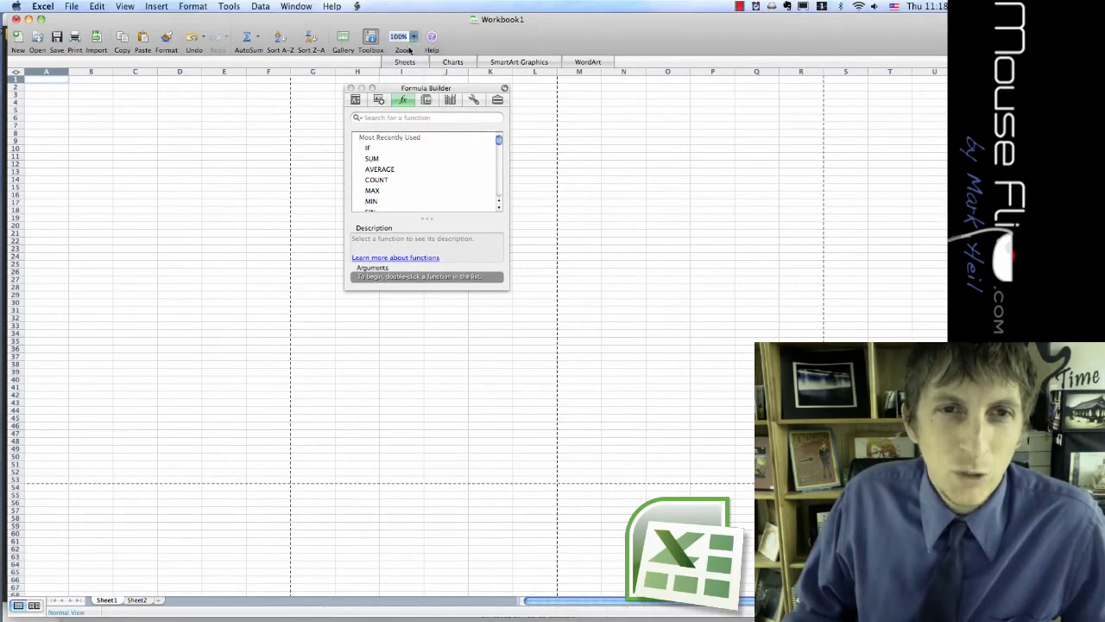
pyautogui.moveTo(393, 100); pyautogui.dragTo(490, 99)
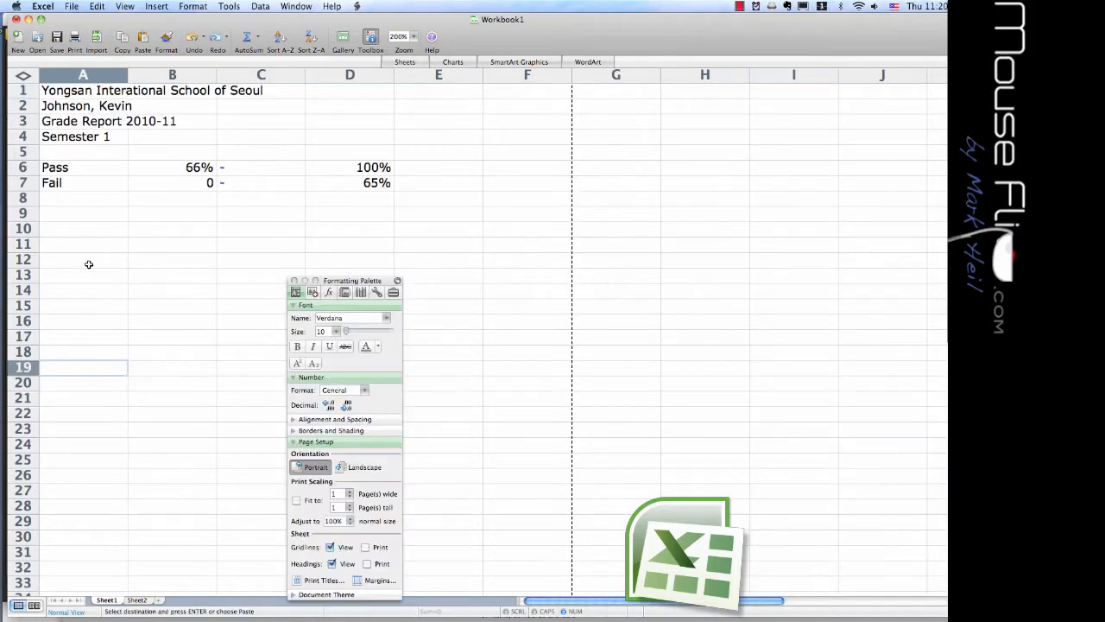
pyautogui.moveTo(60, 89); pyautogui.dragTo(61, 185)
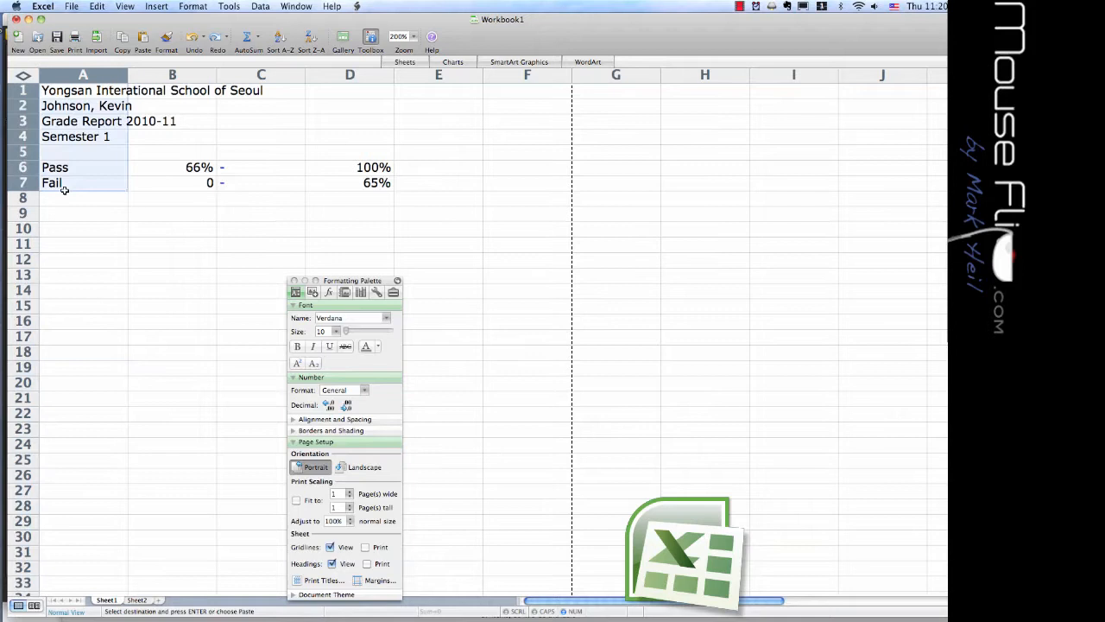
pyautogui.click(82, 244)
pyautogui.moveTo(60, 88); pyautogui.dragTo(91, 136)
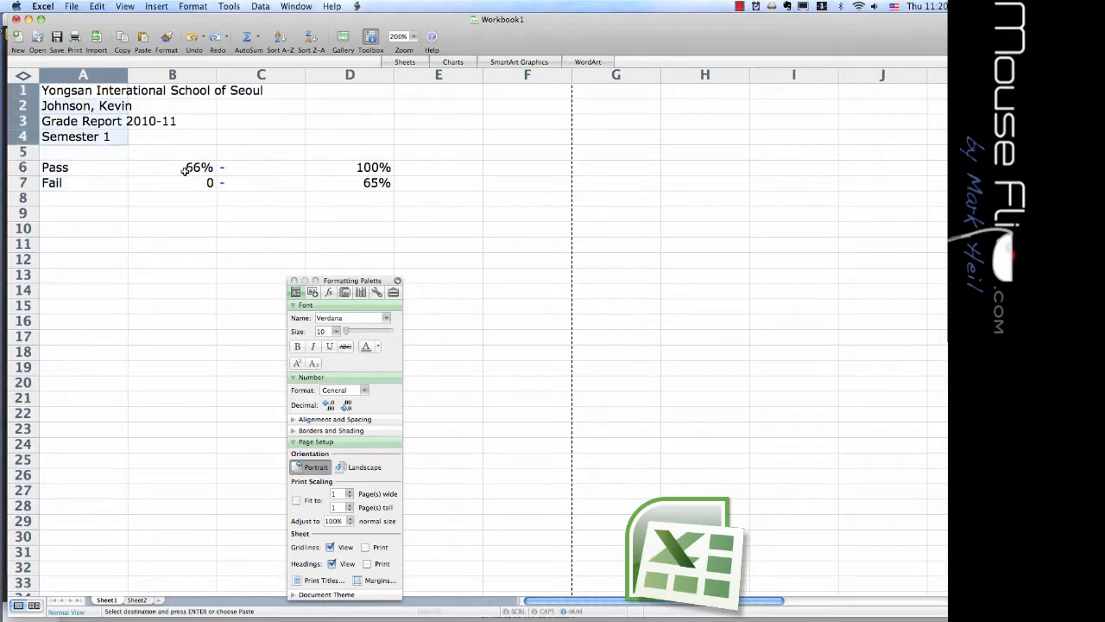
# Clear cell C6 in the Pass row and re-enter a hyphen in it.
pyautogui.click(239, 172)
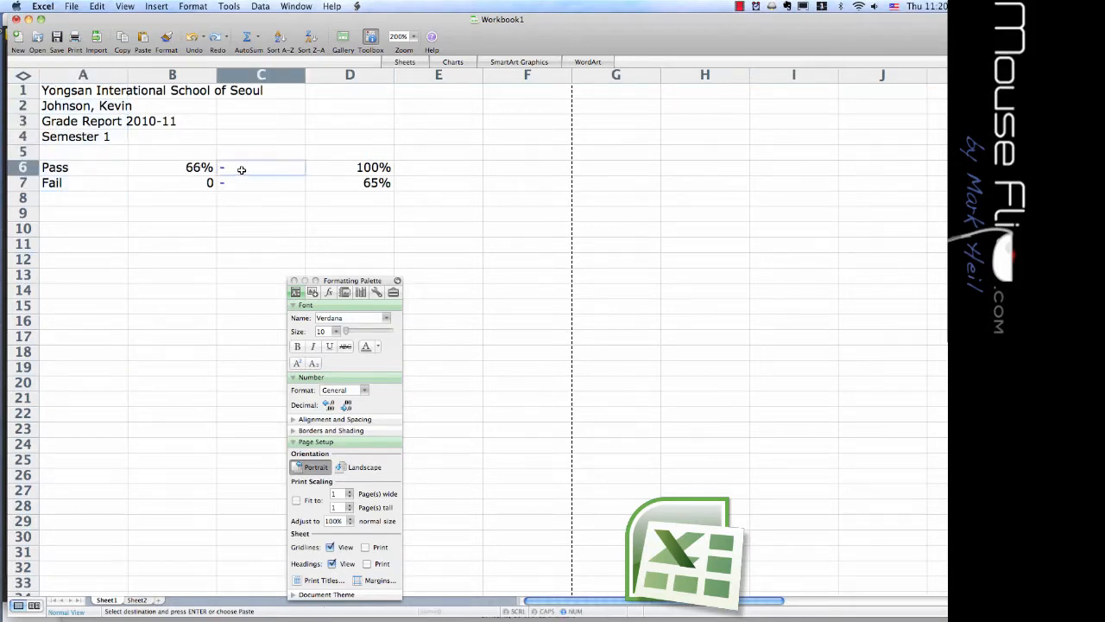
pyautogui.press('BackSpace')
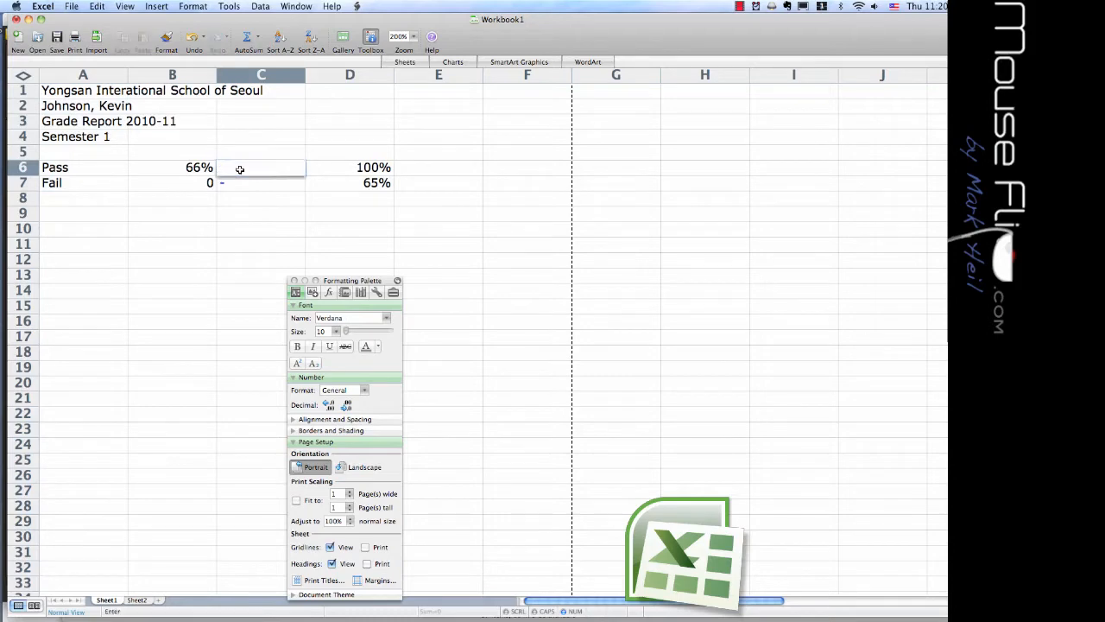
pyautogui.write('-')
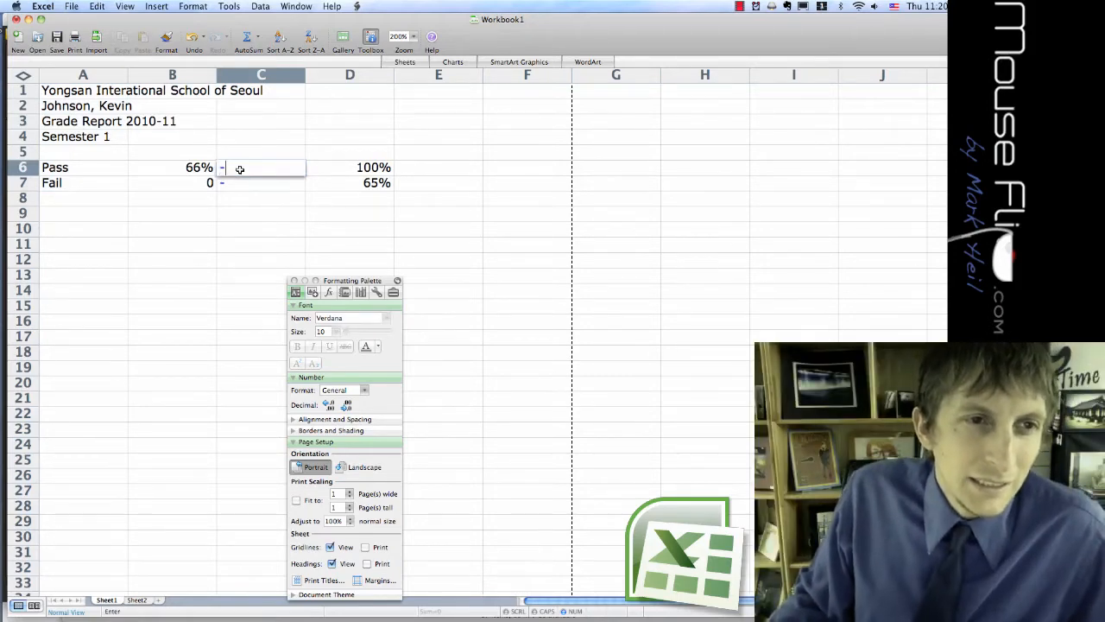
pyautogui.press('Return')
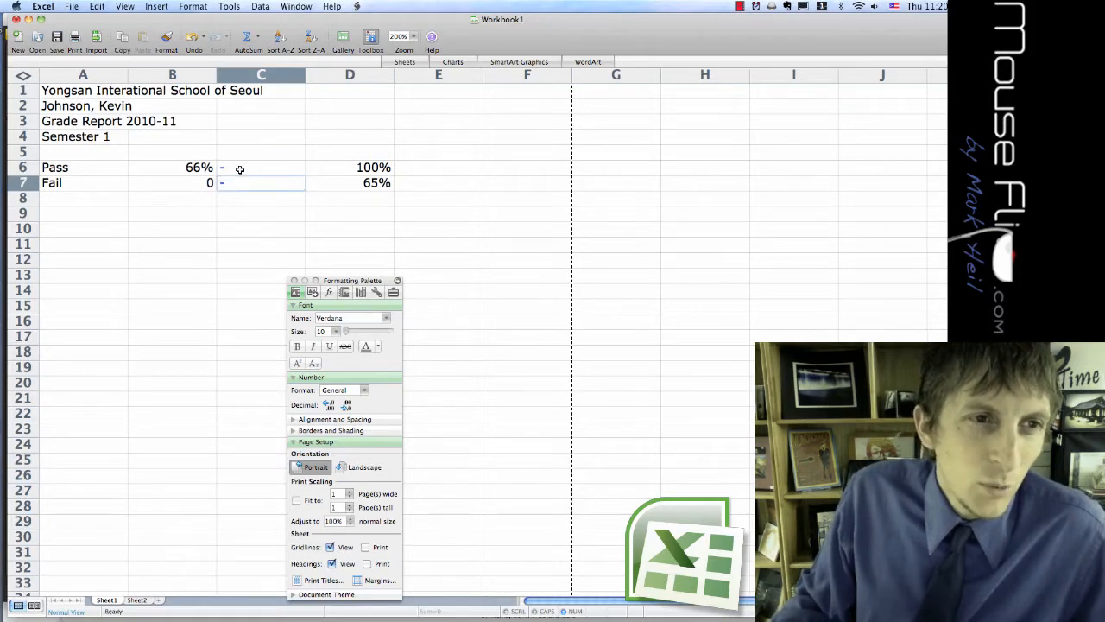
# Try entering the formula -C8+C3 in cell C5 by starting with a minus sign and picking cell references.
pyautogui.click(240, 169)
pyautogui.click(239, 152)
pyautogui.write('-')
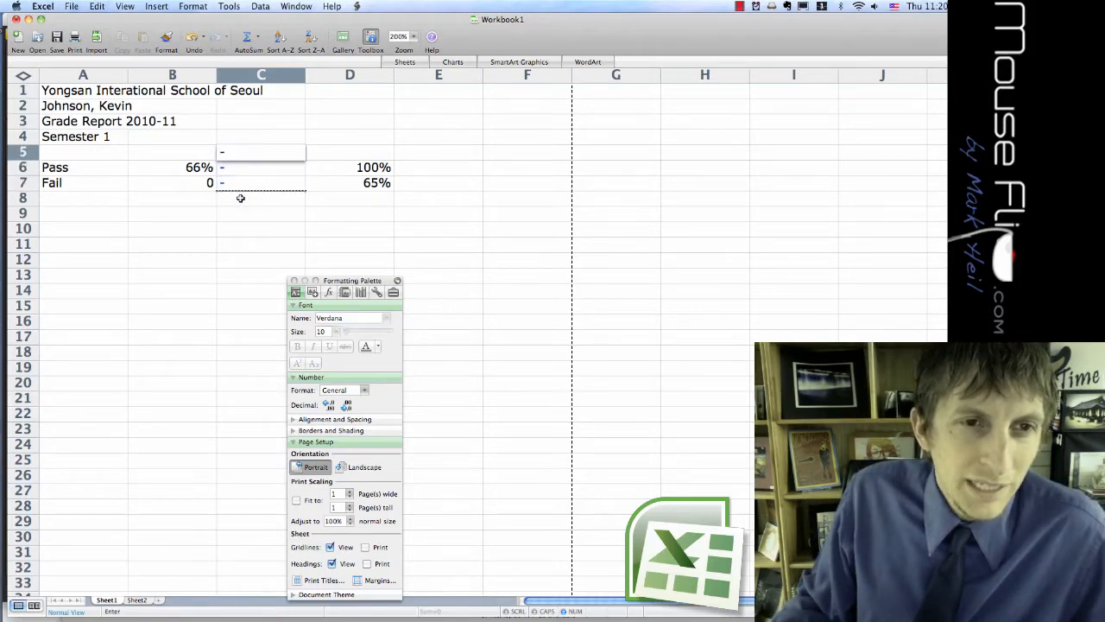
pyautogui.click(240, 198)
pyautogui.write('+')
pyautogui.click(255, 126)
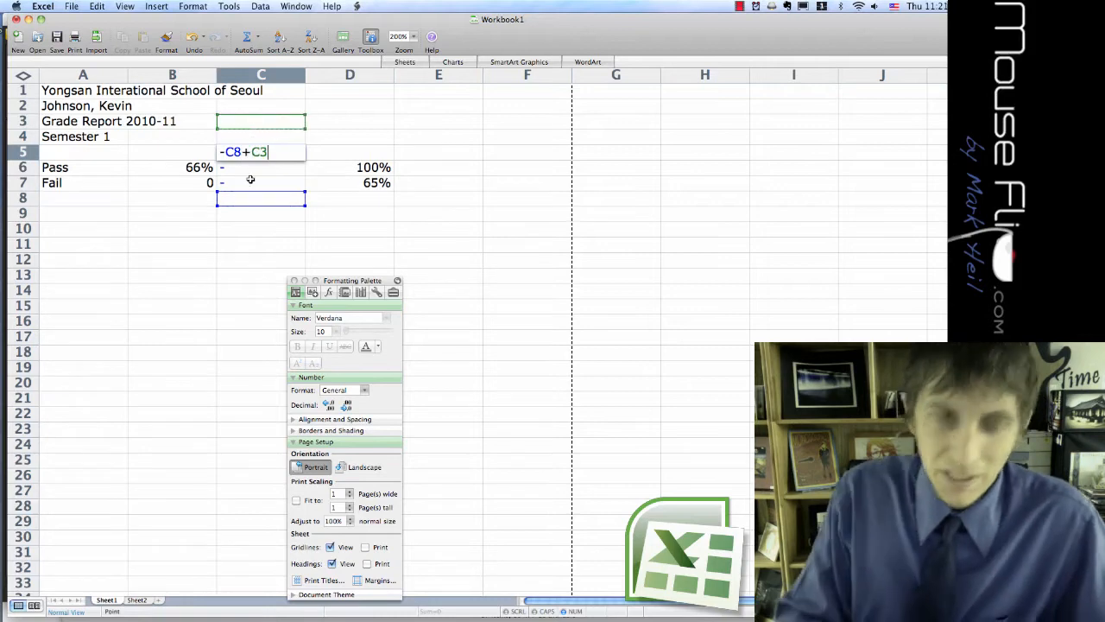
# Replace the unfinished formula in C5 with a hyphen stored as text by prefixing it with an apostrophe ('-).
pyautogui.press('BackSpace')
pyautogui.press('BackSpace')
pyautogui.press('BackSpace')
pyautogui.press('BackSpace')
pyautogui.press('BackSpace')
pyautogui.press('BackSpace')
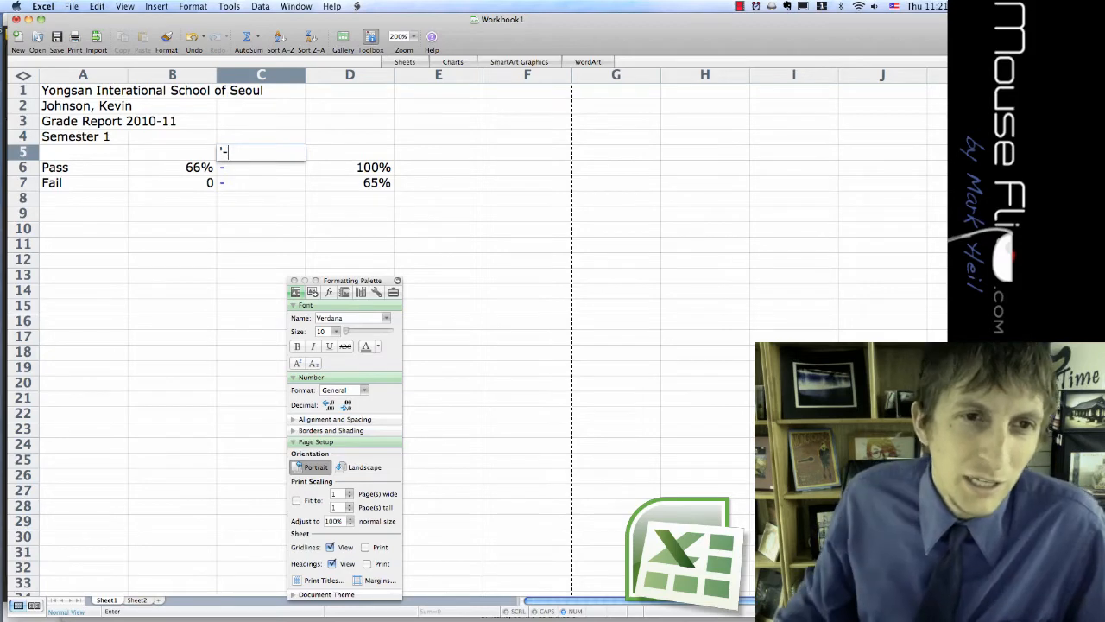
pyautogui.press('Return')
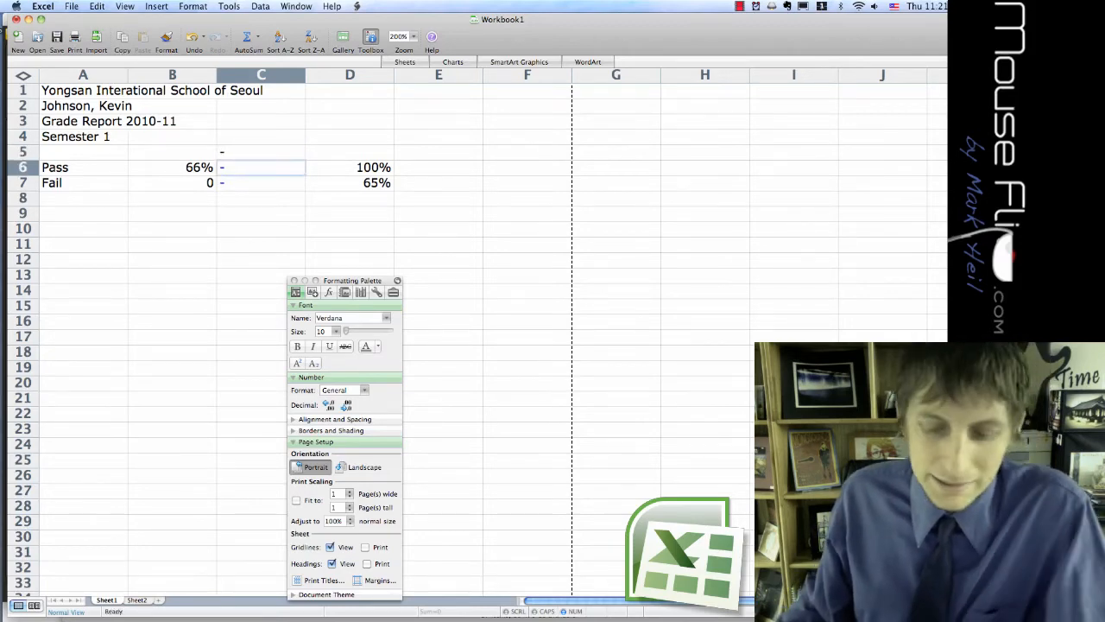
# Clear the sample hyphen from C5 and return to the hyphen in C6.
pyautogui.press('Up')
pyautogui.press('BackSpace')
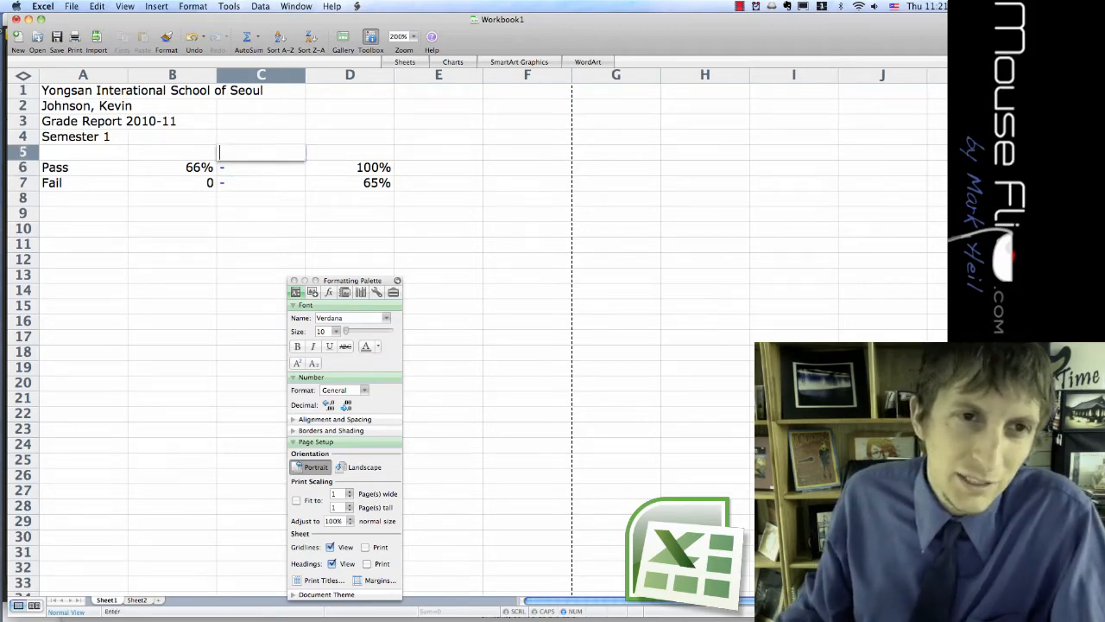
pyautogui.click(263, 185)
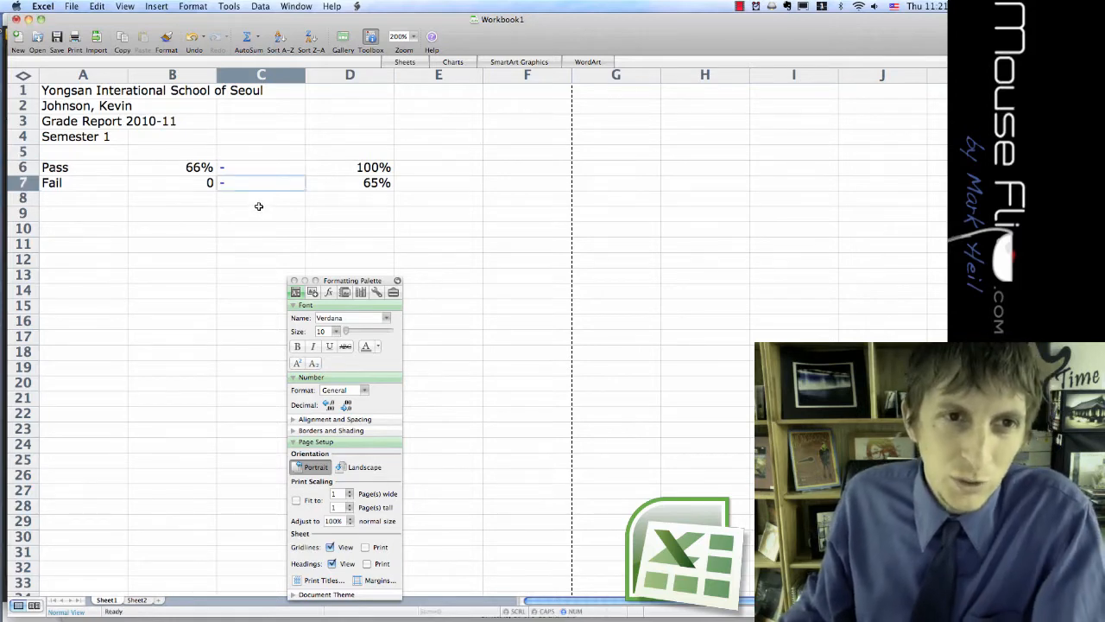
pyautogui.click(248, 169)
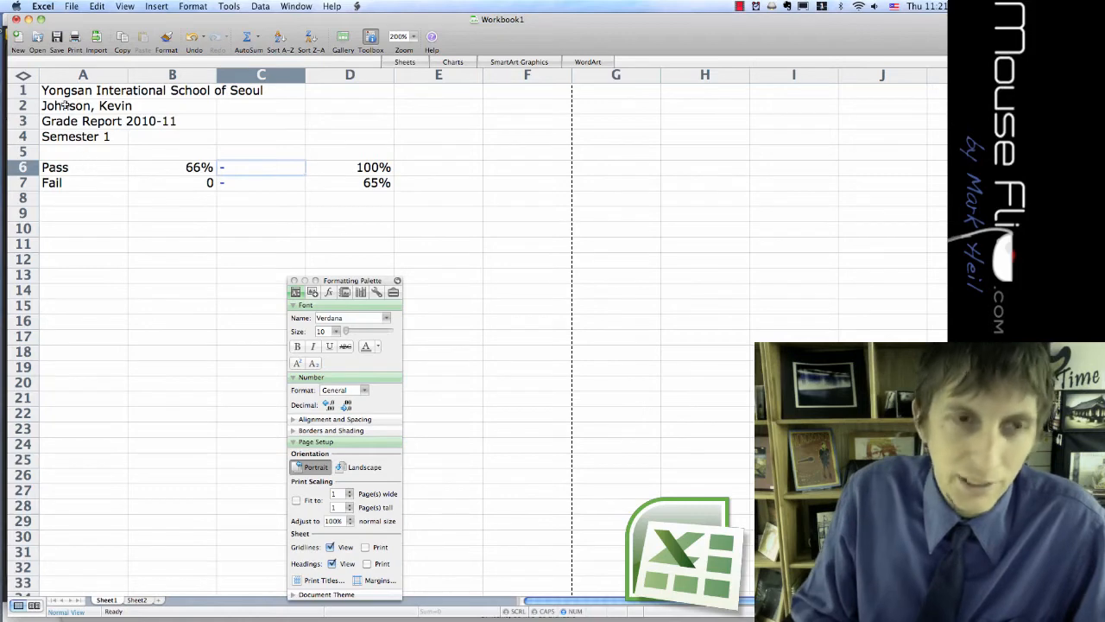
# Format the report heading in A1:A4 as bold gray text, then move the Formatting Palette clear of the data.
pyautogui.moveTo(56, 90); pyautogui.dragTo(61, 143)
pyautogui.click(297, 346)
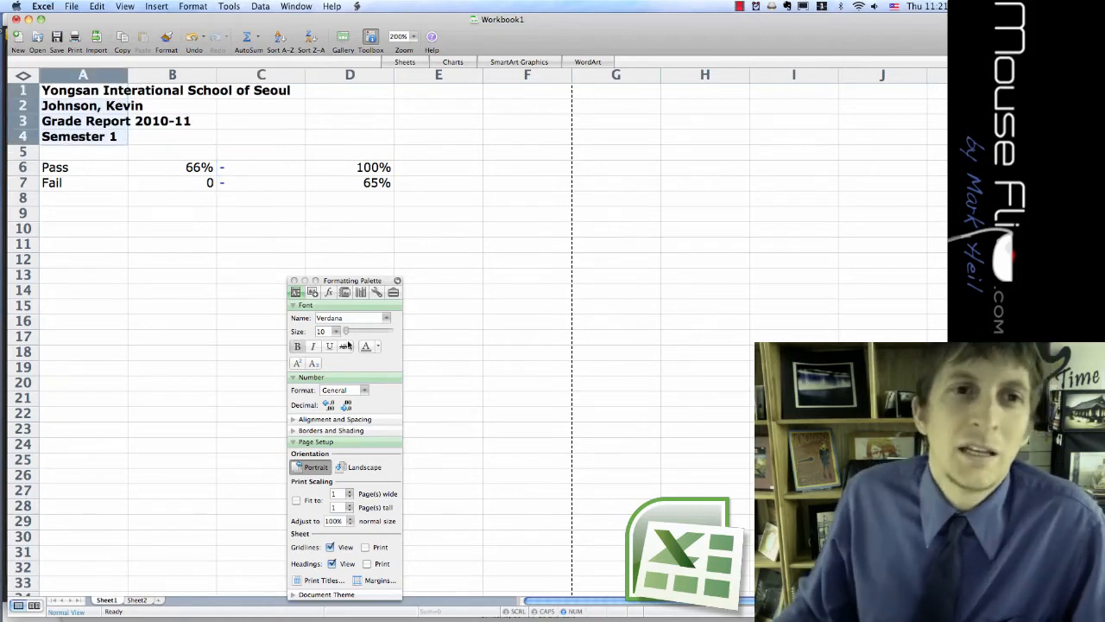
pyautogui.moveTo(363, 280); pyautogui.dragTo(417, 42)
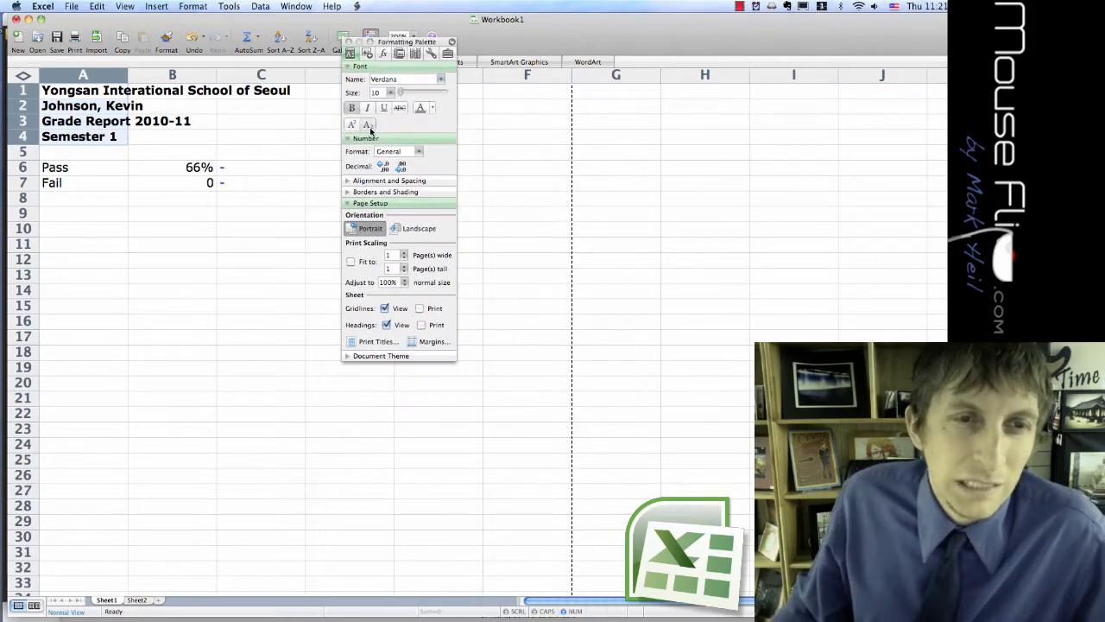
pyautogui.click(431, 108)
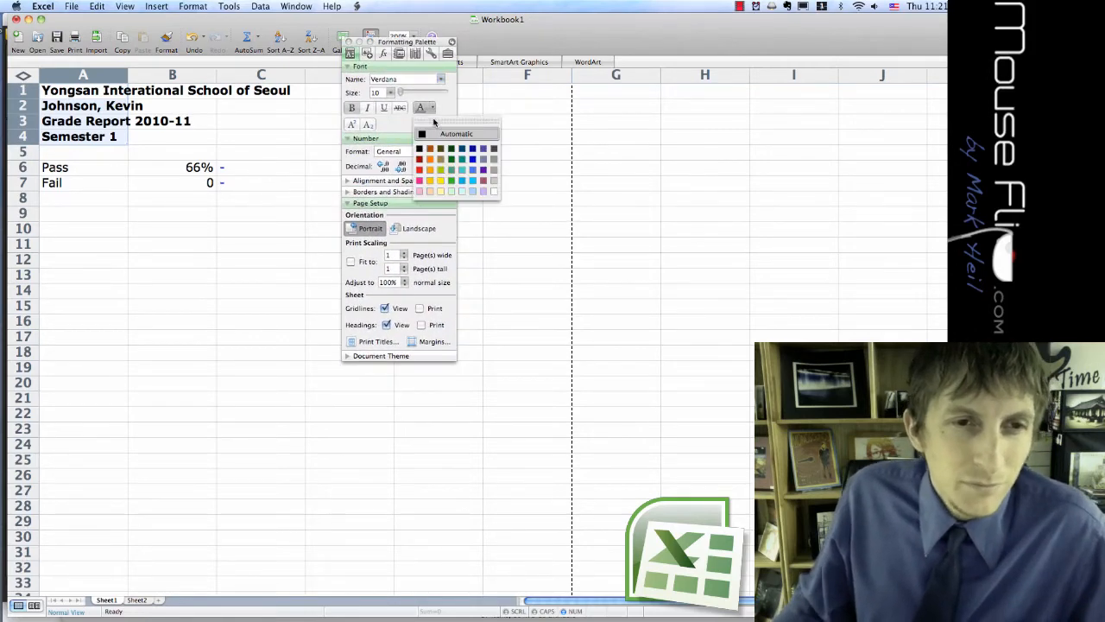
pyautogui.click(494, 159)
pyautogui.click(298, 209)
pyautogui.moveTo(405, 42); pyautogui.dragTo(306, 361)
pyautogui.click(126, 241)
pyautogui.moveTo(89, 182); pyautogui.dragTo(186, 183)
pyautogui.moveTo(225, 224); pyautogui.dragTo(341, 280)
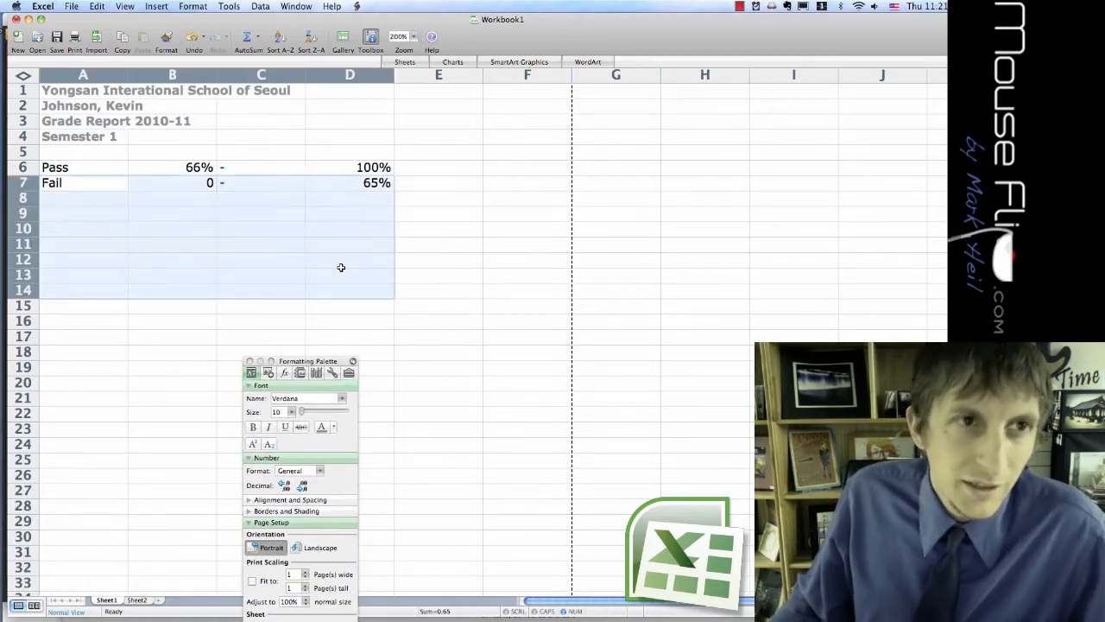
# Enlarge the worksheet zoom to 225%, then 250%, and finally 270%.
pyautogui.click(412, 38)
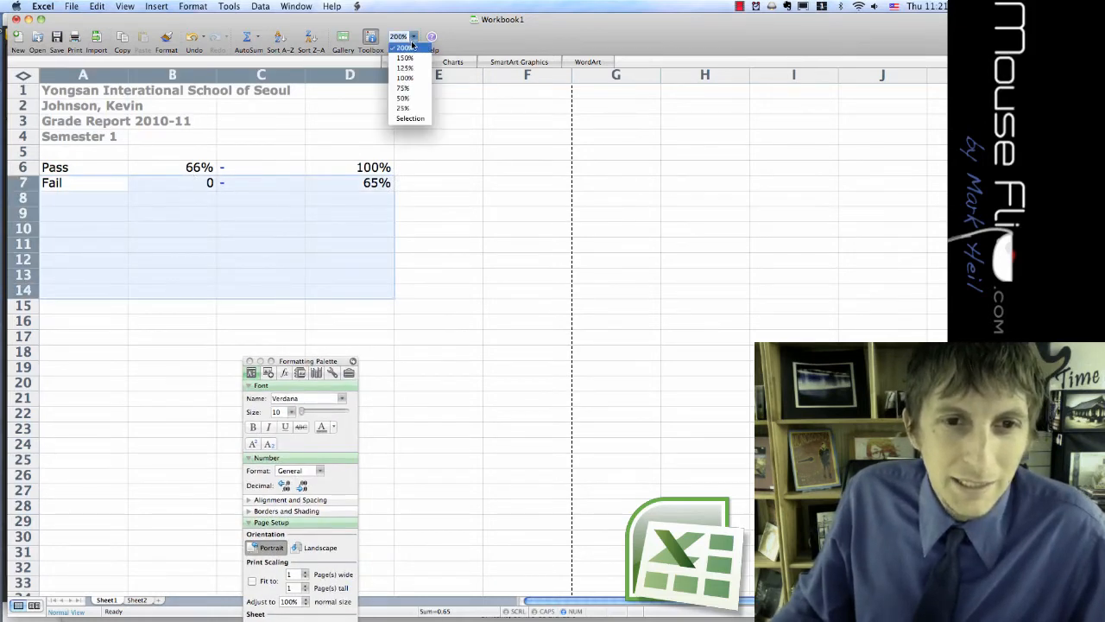
pyautogui.click(403, 41)
pyautogui.write('225')
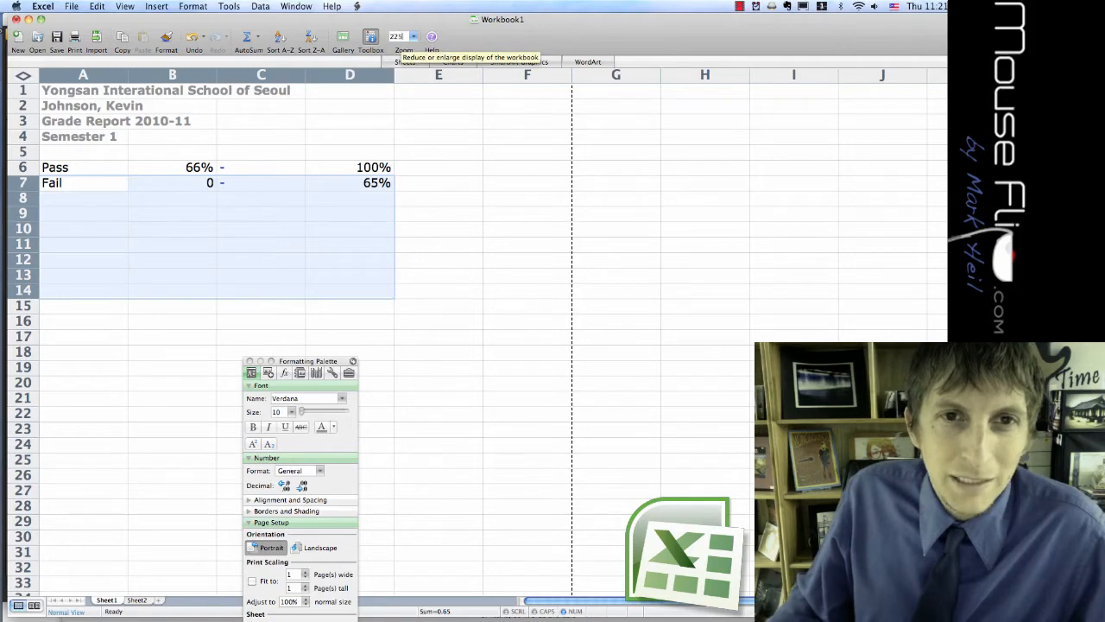
pyautogui.press('Return')
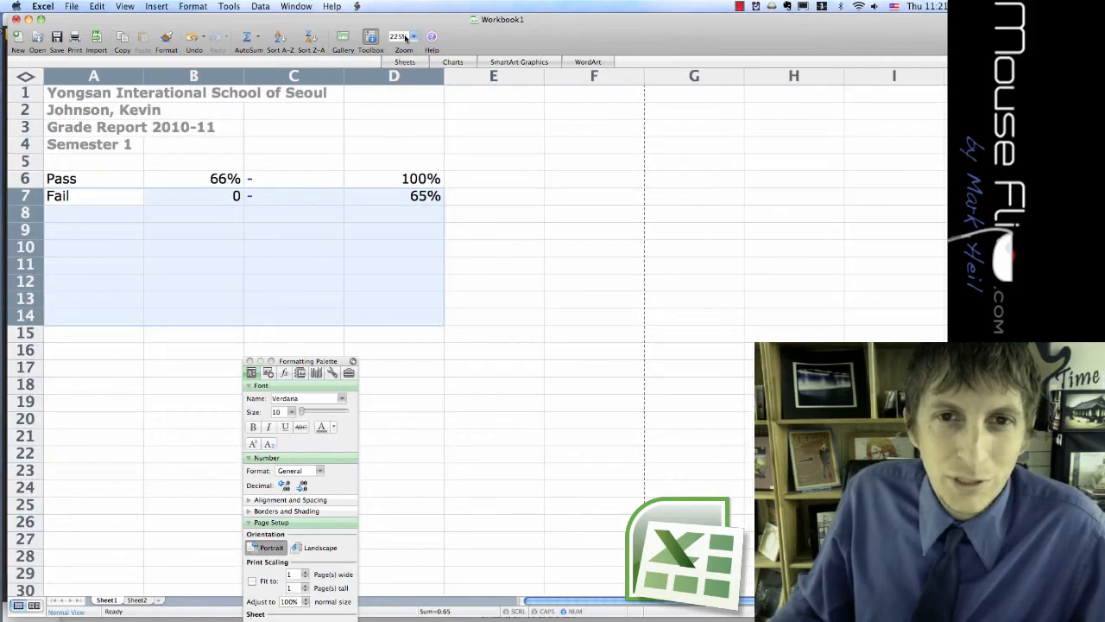
pyautogui.write('250')
pyautogui.press('Return')
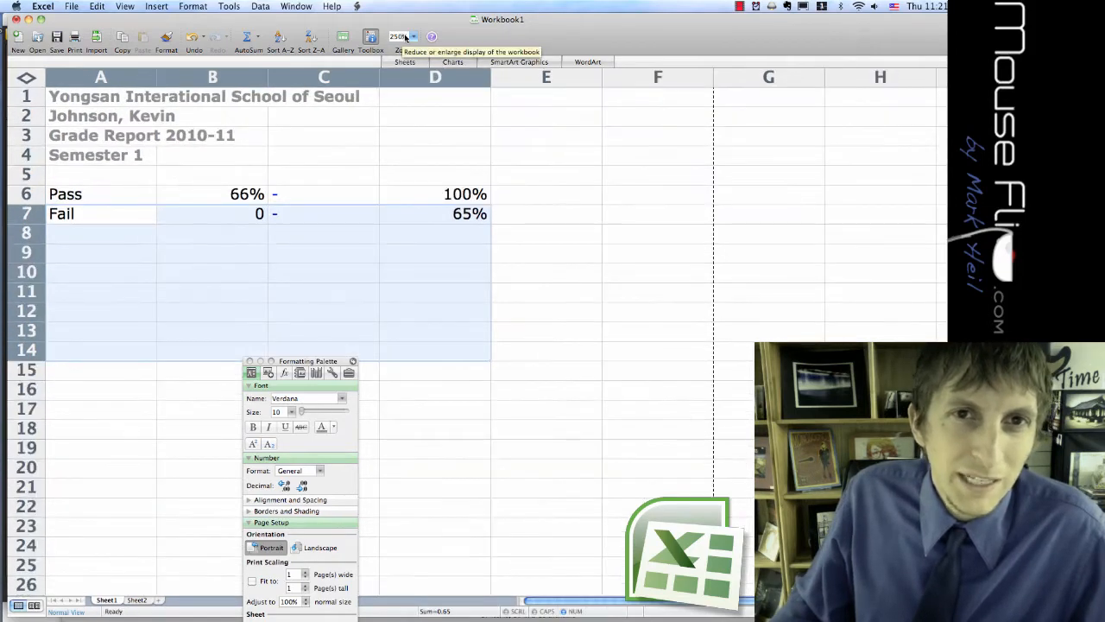
pyautogui.click(405, 37)
pyautogui.write('270')
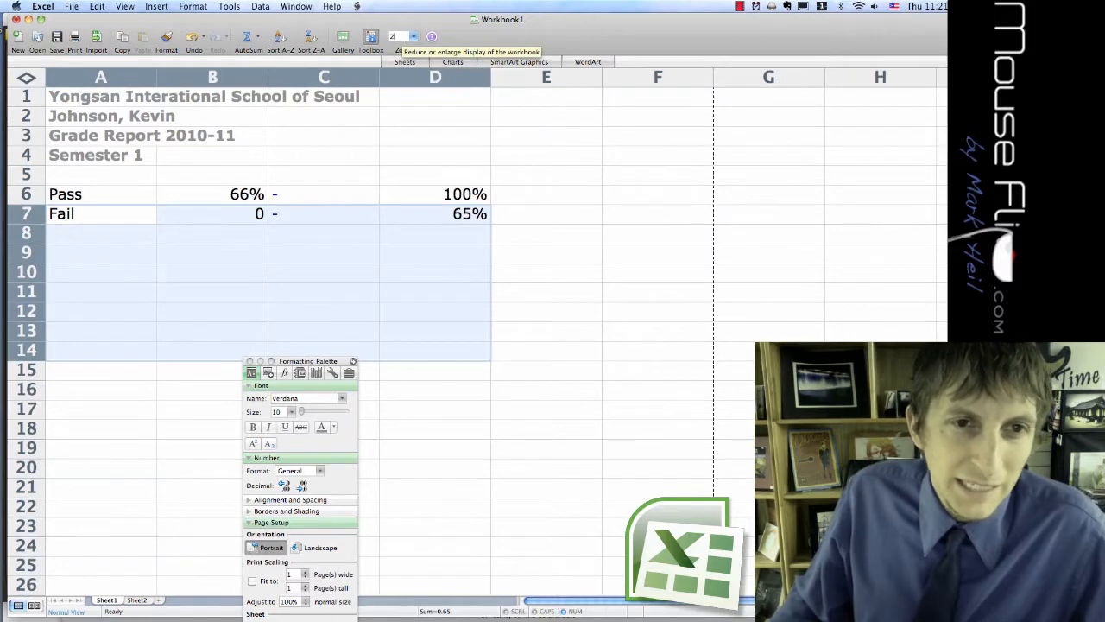
pyautogui.press('Return')
pyautogui.click(389, 220)
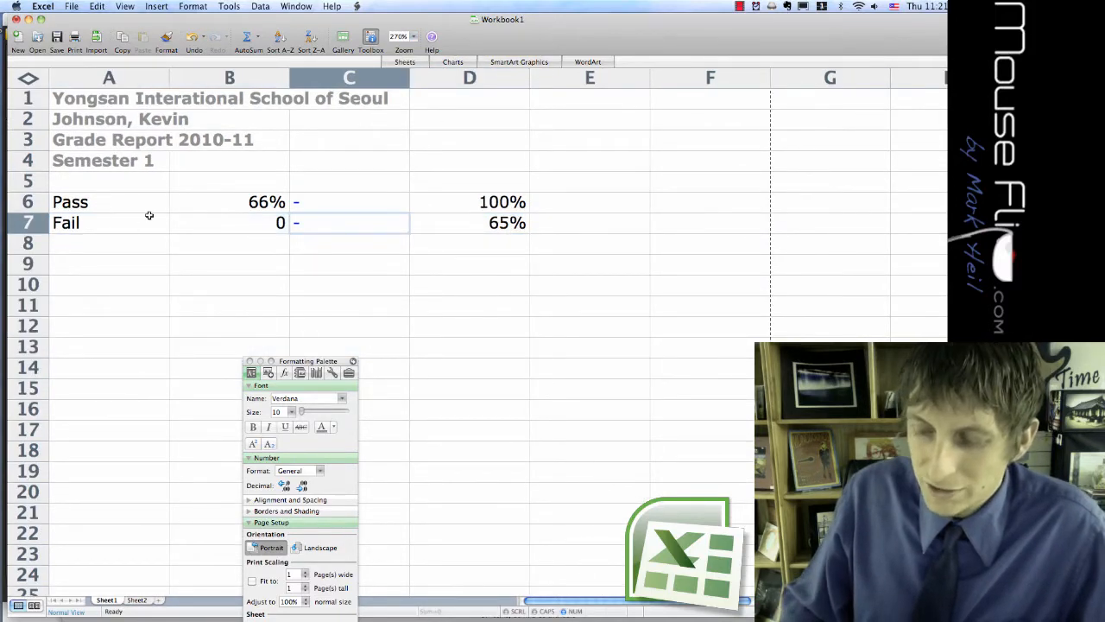
# Narrow columns A through D to fit the Pass and Fail grade scale entries.
pyautogui.moveTo(170, 76); pyautogui.dragTo(100, 78)
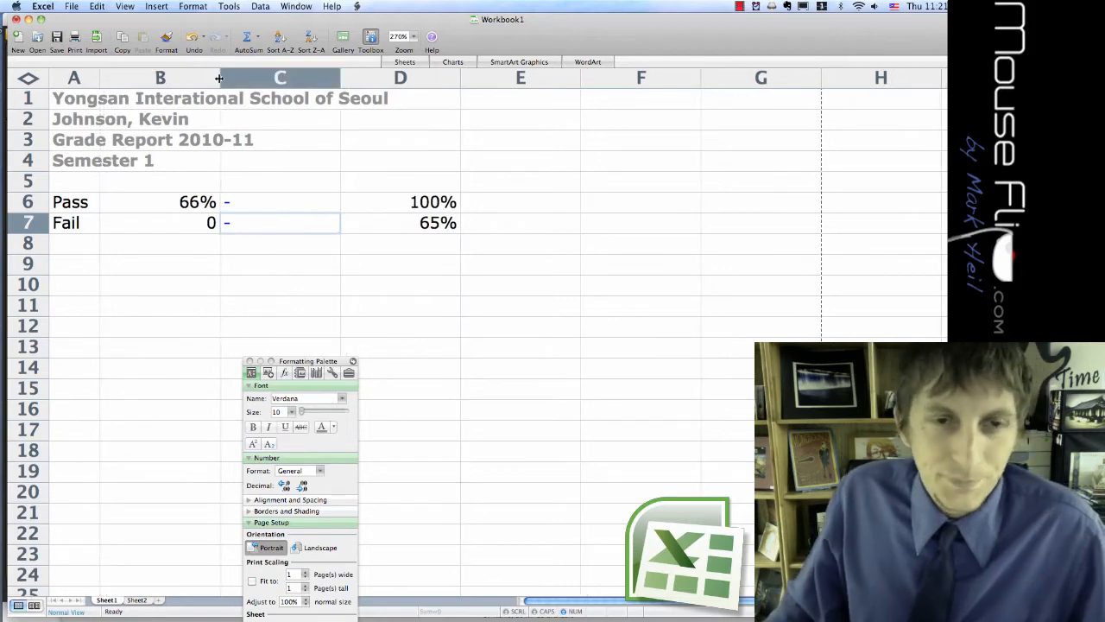
pyautogui.doubleClick(219, 78)
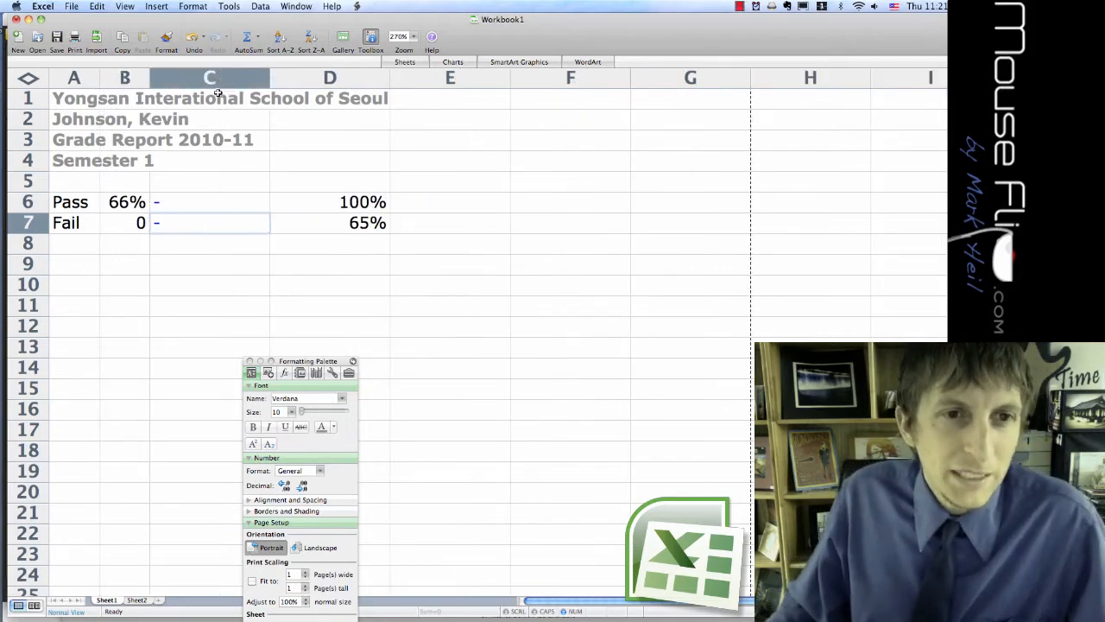
pyautogui.doubleClick(271, 79)
pyautogui.doubleClick(289, 78)
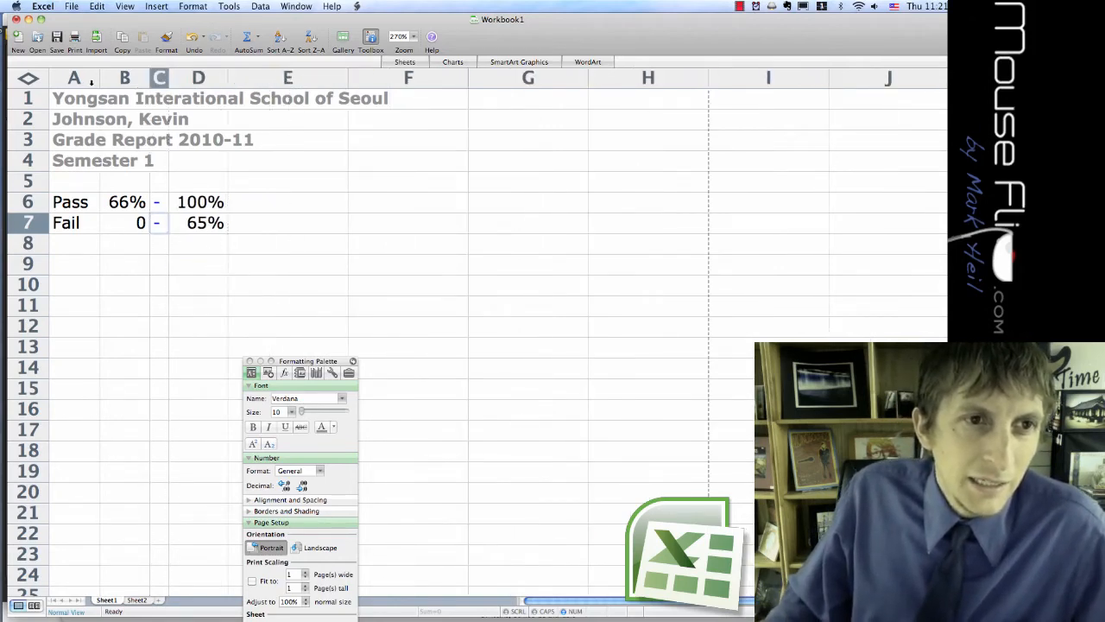
pyautogui.click(205, 267)
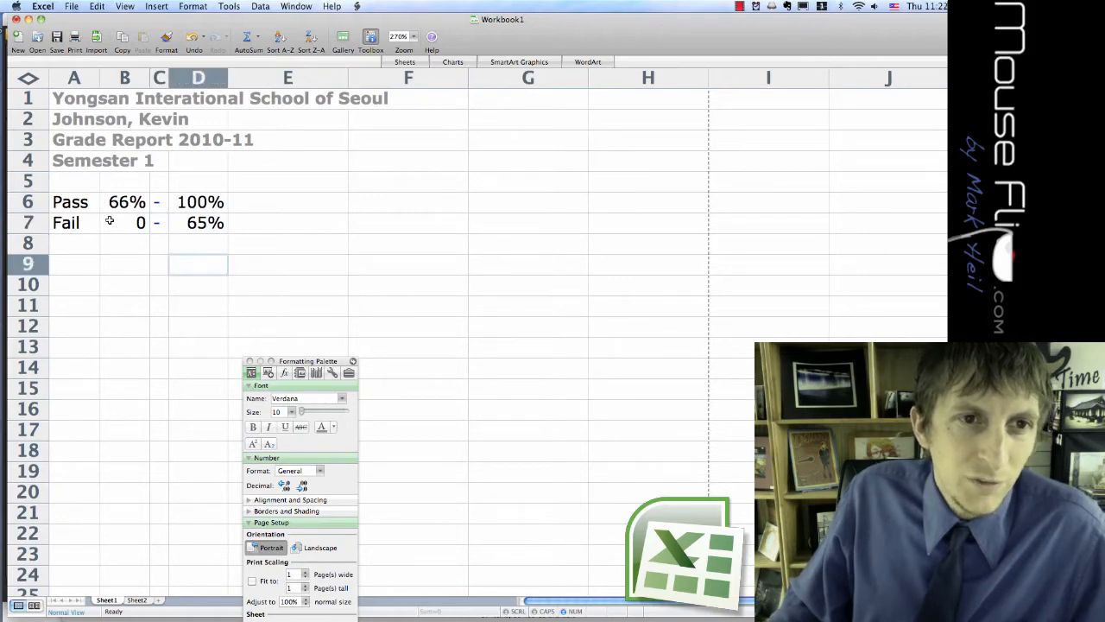
# Shade the Pass row, cells A6:D6, with a light green fill.
pyautogui.click(76, 204)
pyautogui.moveTo(76, 204); pyautogui.dragTo(179, 205)
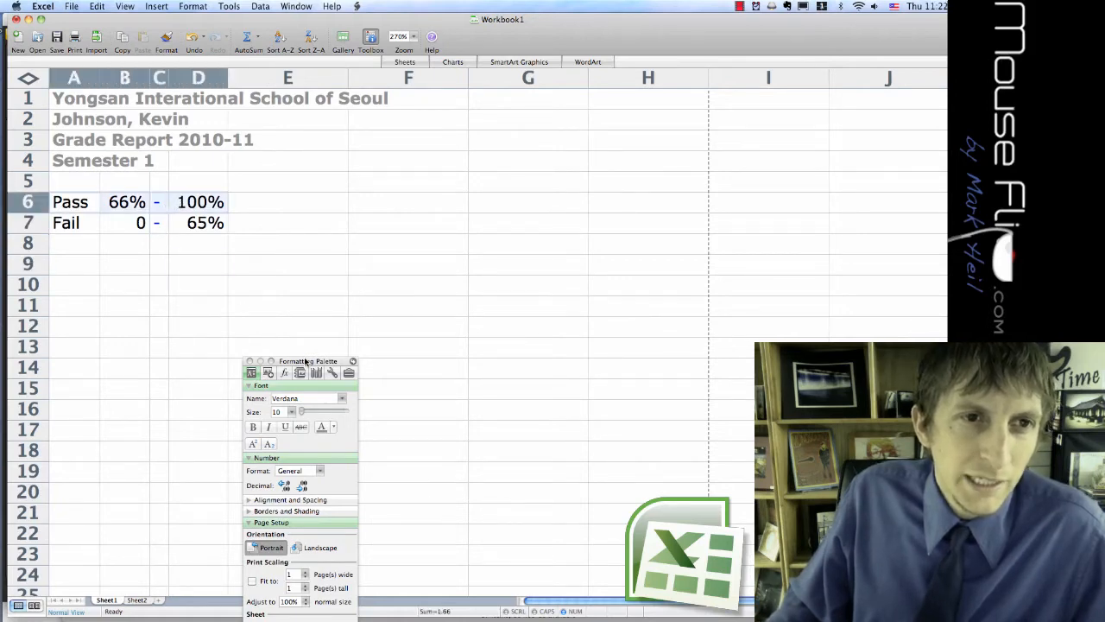
pyautogui.moveTo(307, 361); pyautogui.dragTo(324, 34)
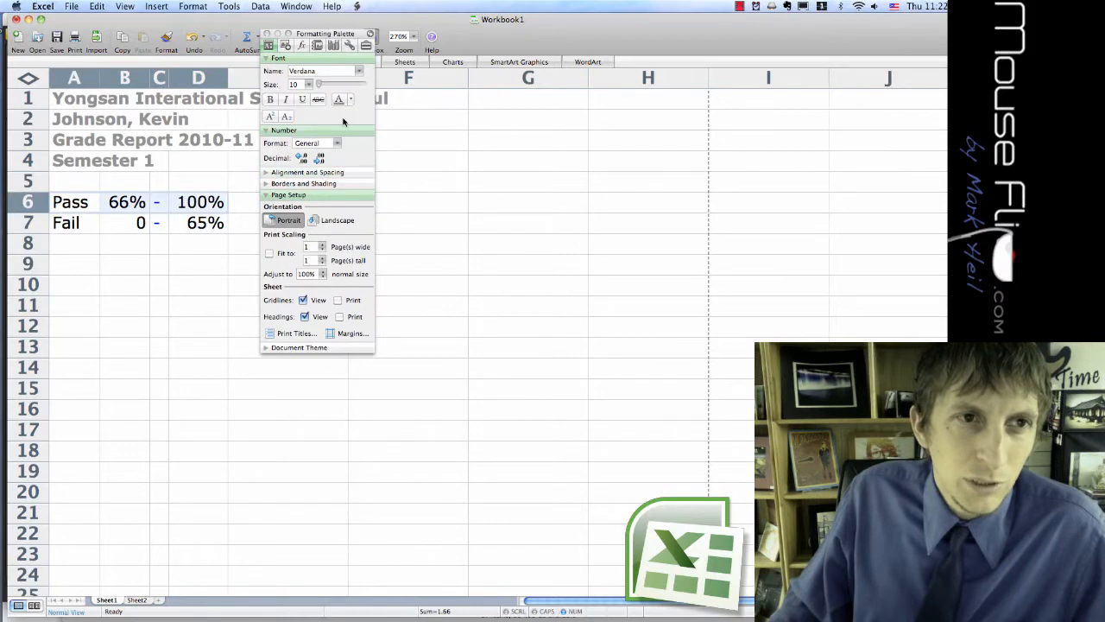
pyautogui.click(304, 183)
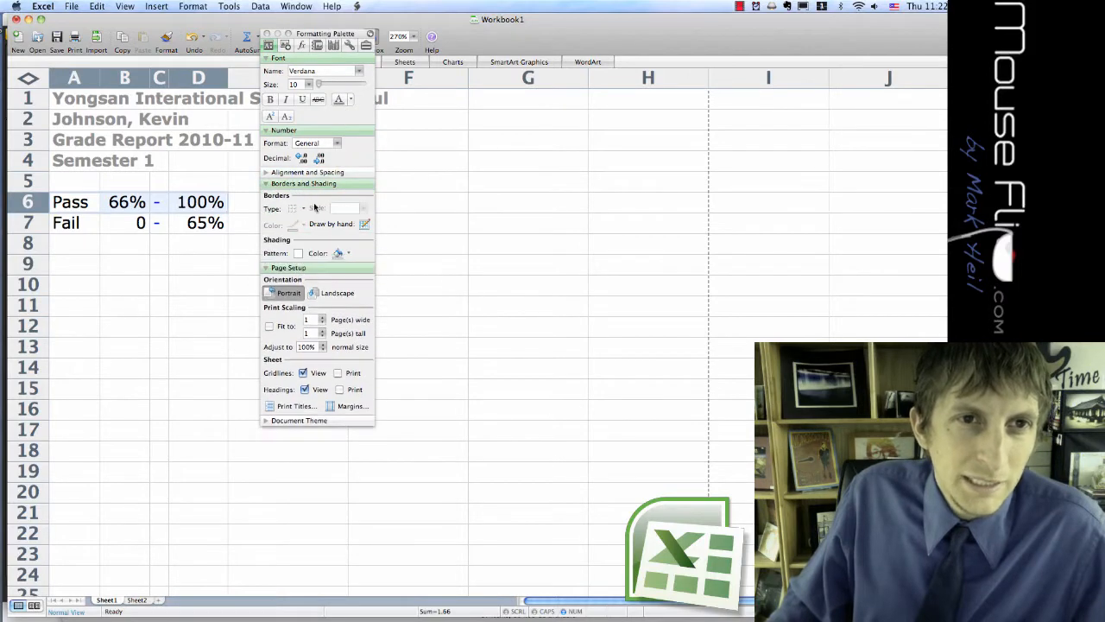
pyautogui.click(307, 174)
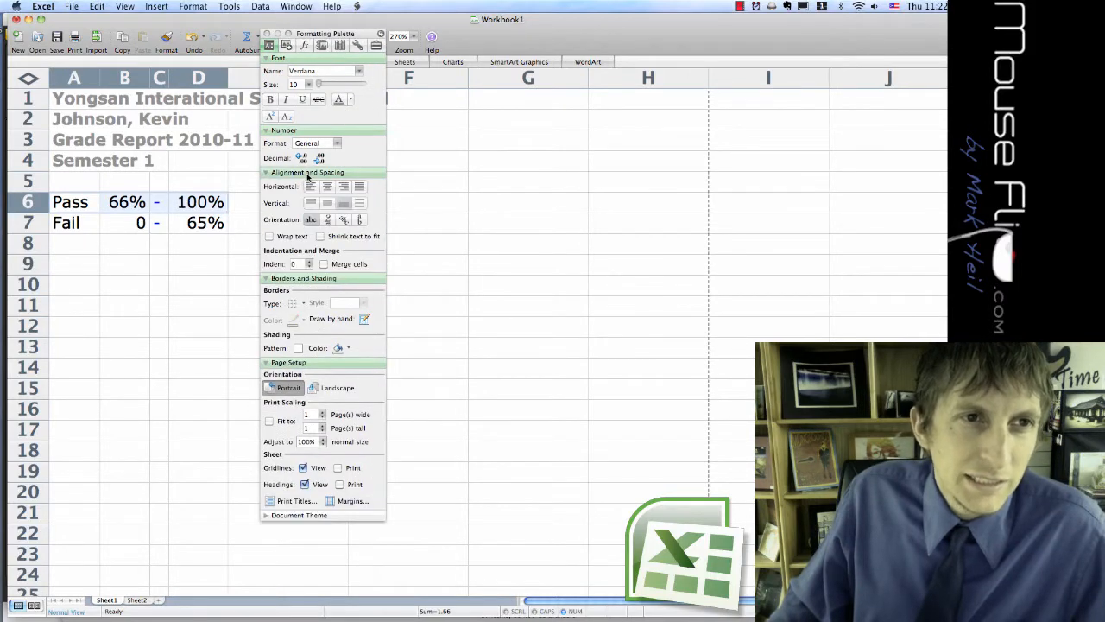
pyautogui.click(307, 174)
pyautogui.click(348, 253)
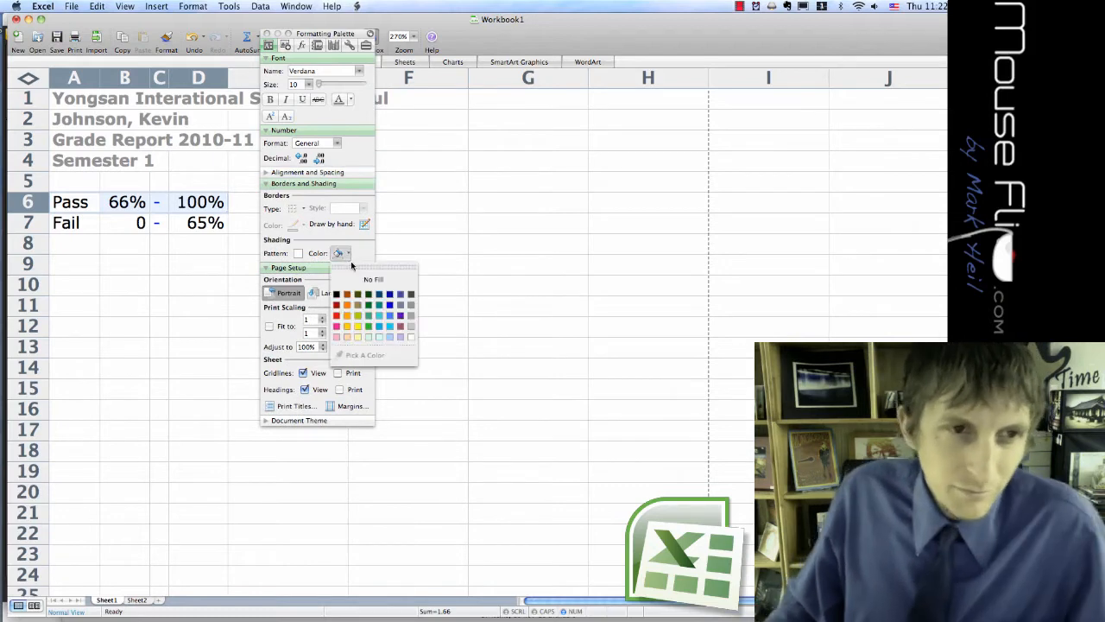
pyautogui.click(367, 336)
pyautogui.click(203, 324)
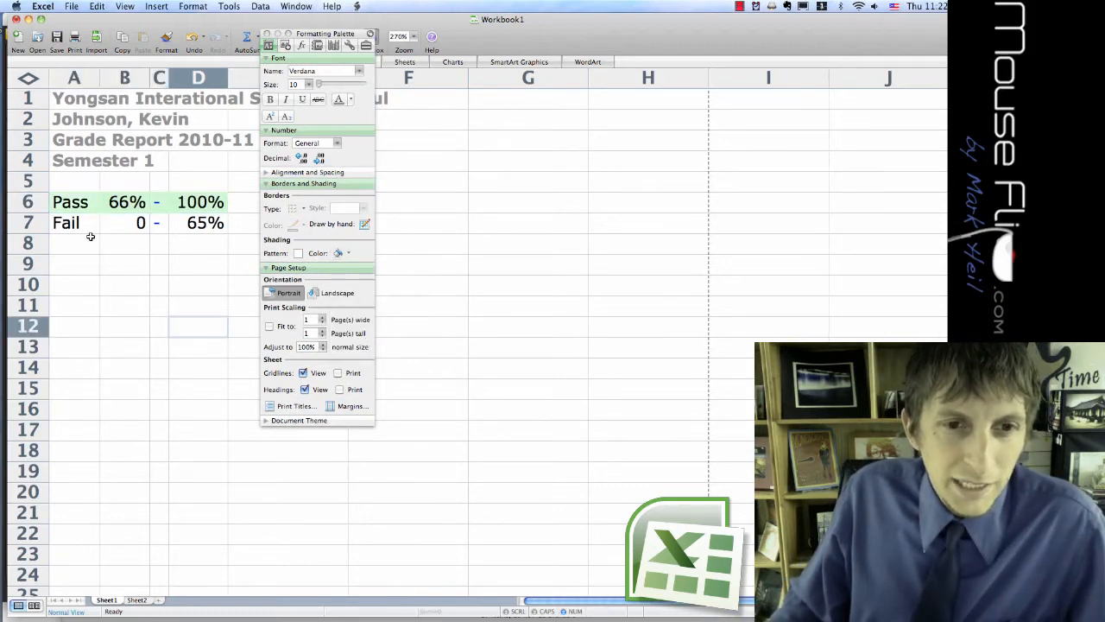
# Shade the Fail row, cells A7:D7, with a light orange fill, and move the Formatting Palette away from the data.
pyautogui.moveTo(81, 224); pyautogui.dragTo(197, 225)
pyautogui.click(340, 254)
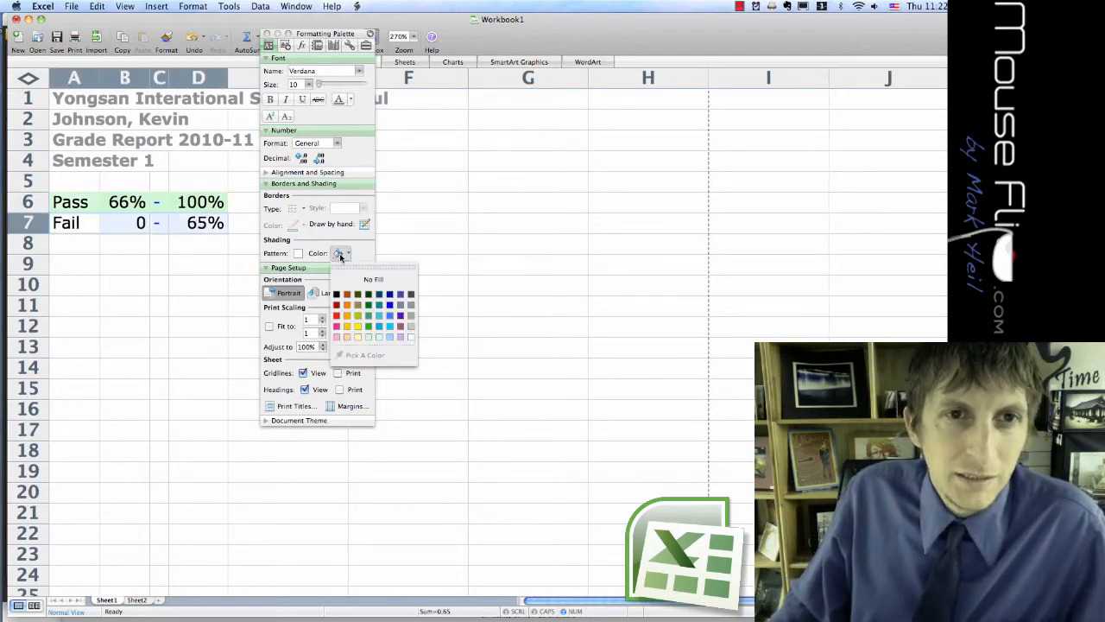
pyautogui.click(347, 337)
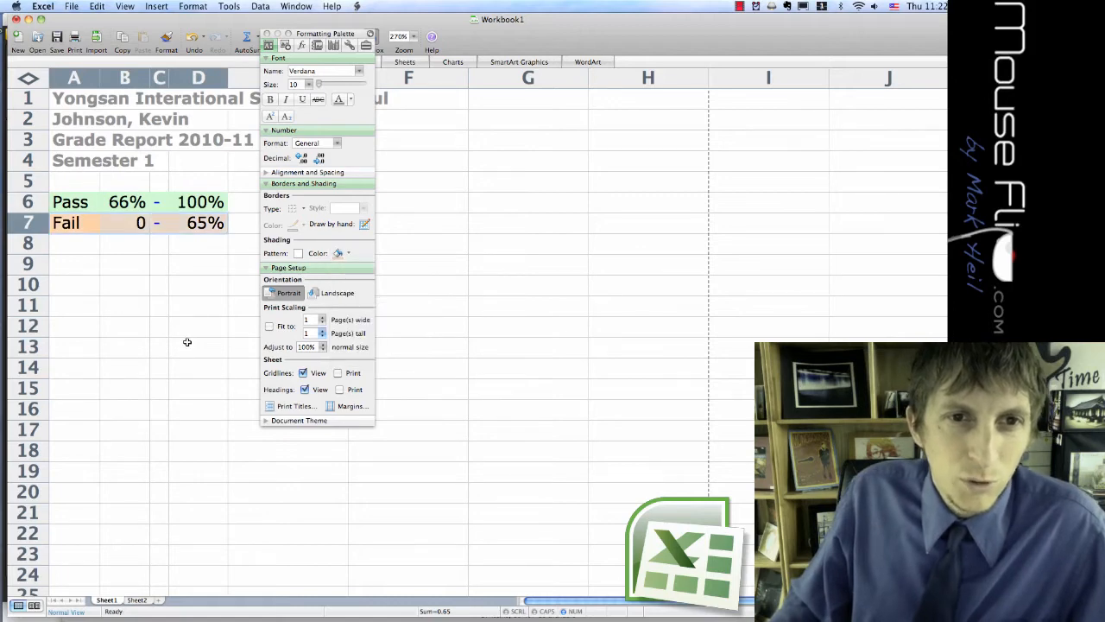
pyautogui.click(187, 342)
pyautogui.moveTo(325, 39); pyautogui.dragTo(541, 120)
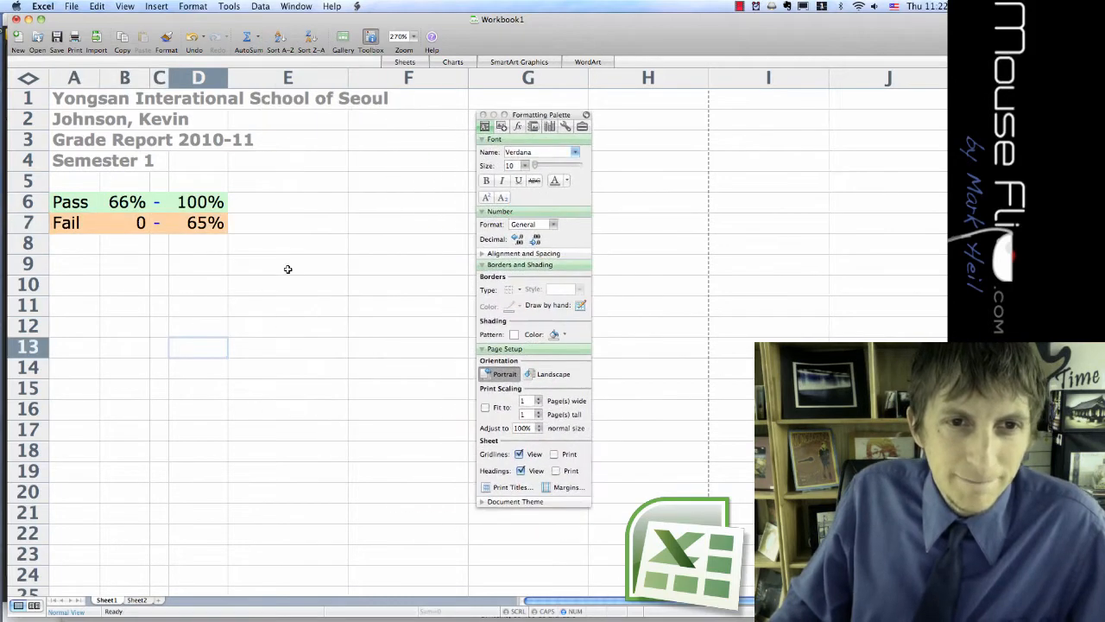
pyautogui.click(281, 286)
pyautogui.click(259, 203)
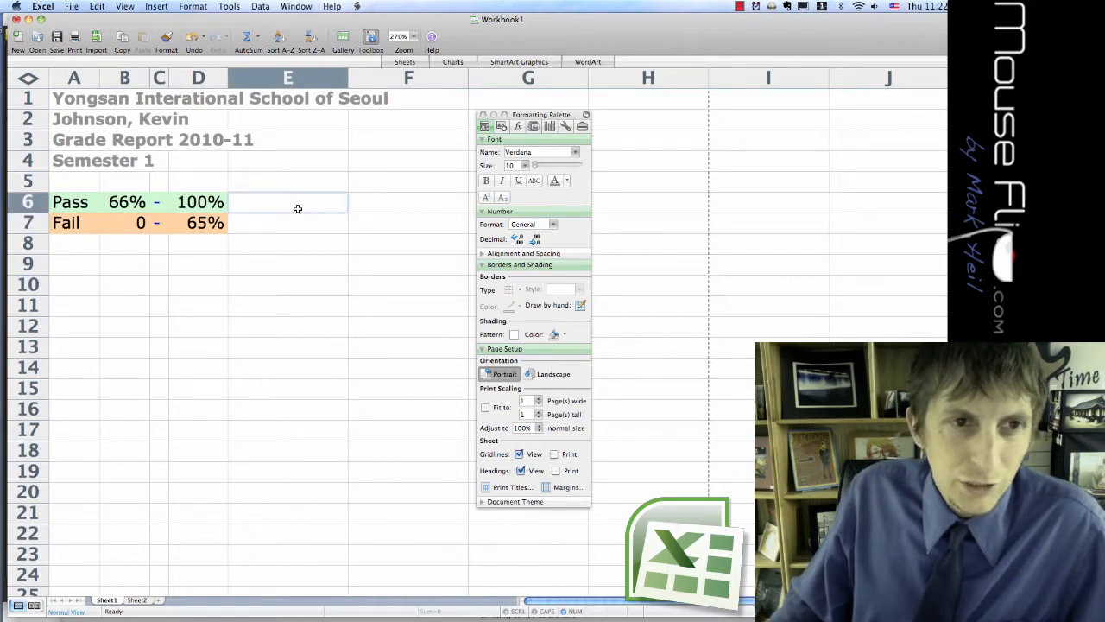
pyautogui.click(279, 258)
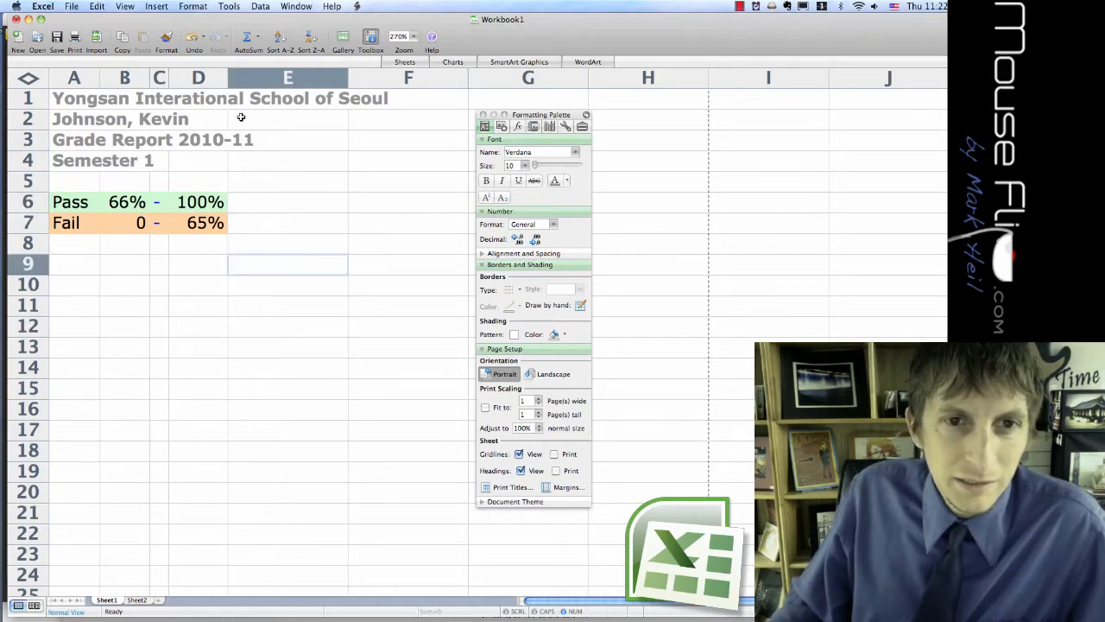
# Copy the Class, Grade and Pass/Fail table in A9:F13 of Sheet2 into Sheet1, starting at cell A9.
pyautogui.click(82, 268)
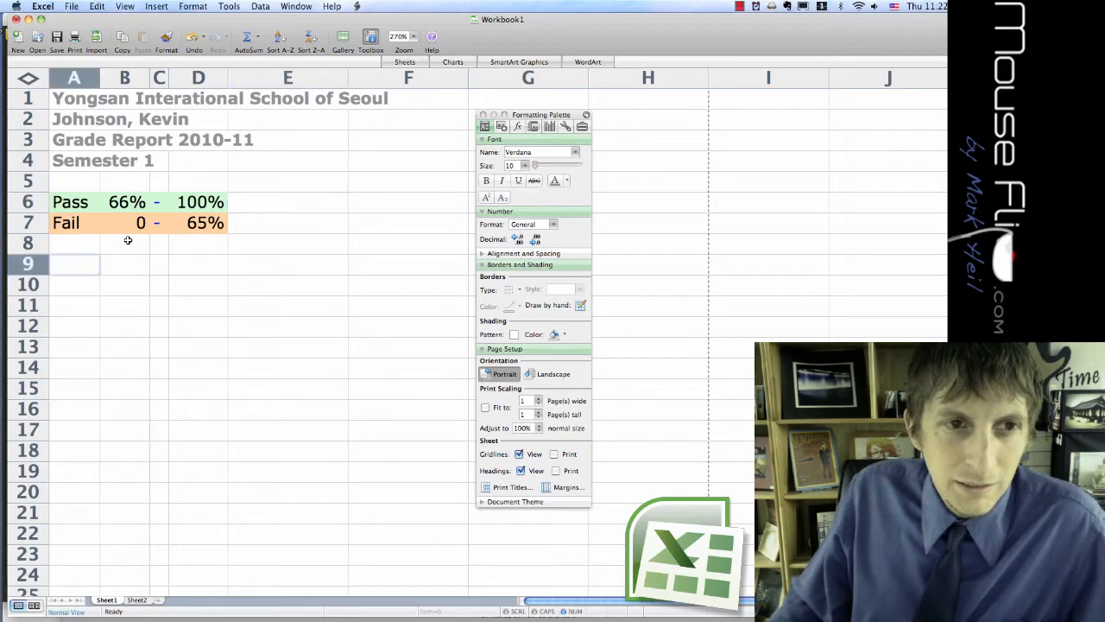
pyautogui.click(138, 600)
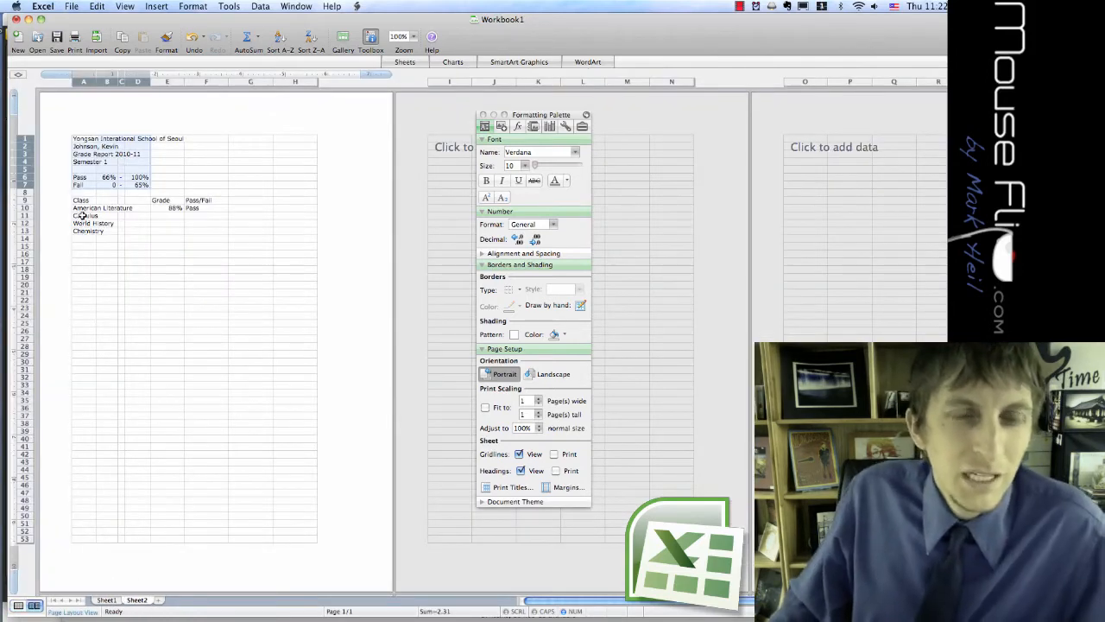
pyautogui.moveTo(81, 202); pyautogui.dragTo(192, 230)
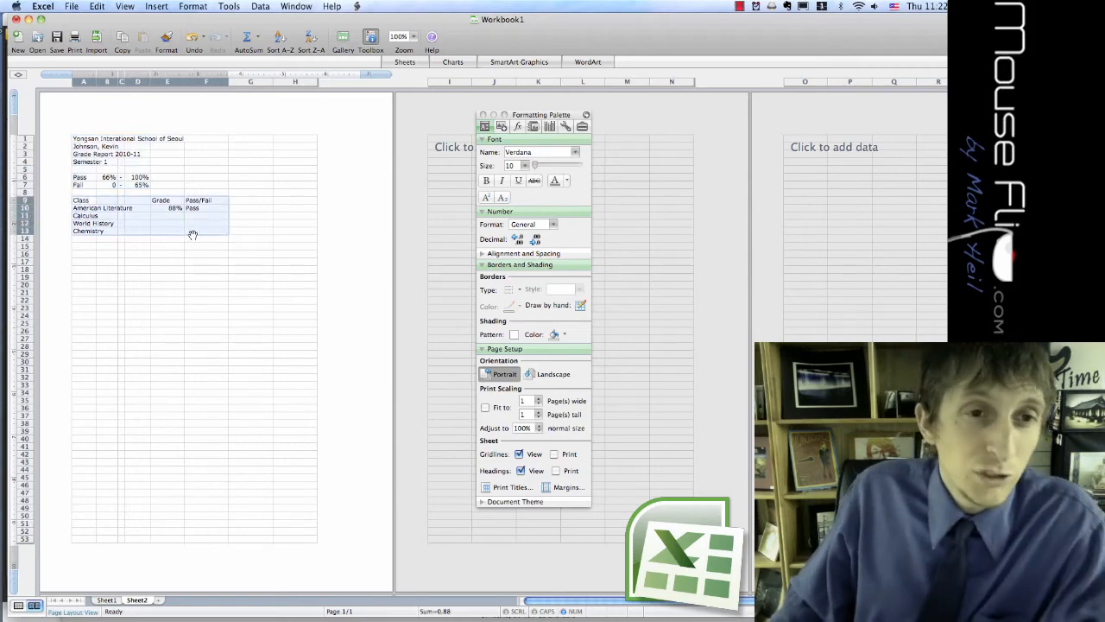
pyautogui.press('super+c')
pyautogui.click(105, 600)
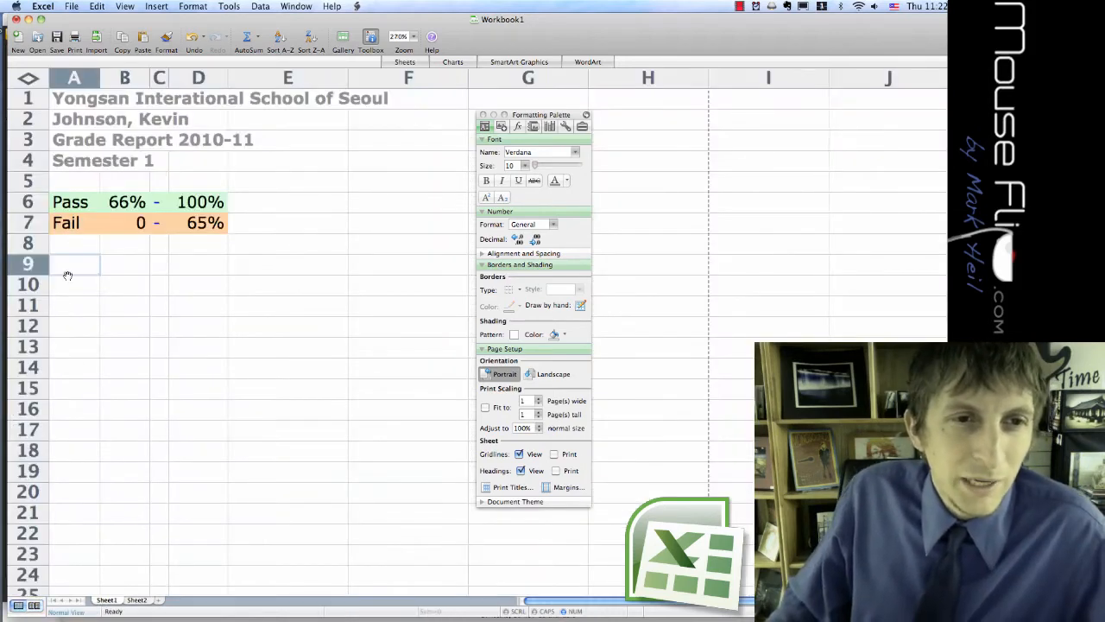
pyautogui.press('super+v')
pyautogui.click(117, 390)
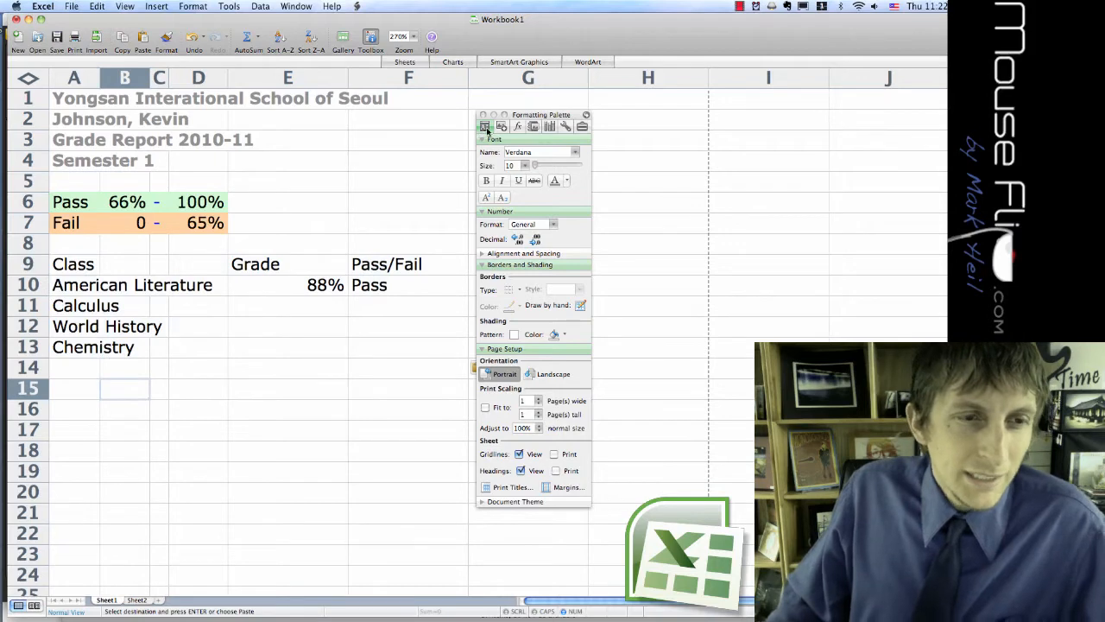
pyautogui.moveTo(535, 117); pyautogui.dragTo(543, 117)
pyautogui.click(77, 290)
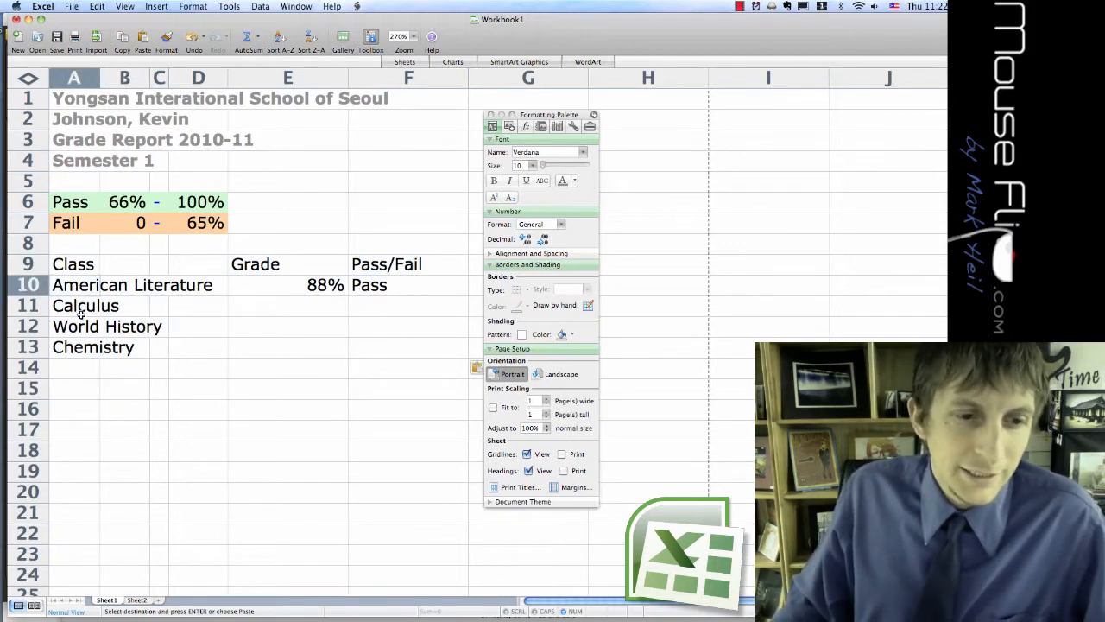
pyautogui.click(80, 312)
pyautogui.click(83, 352)
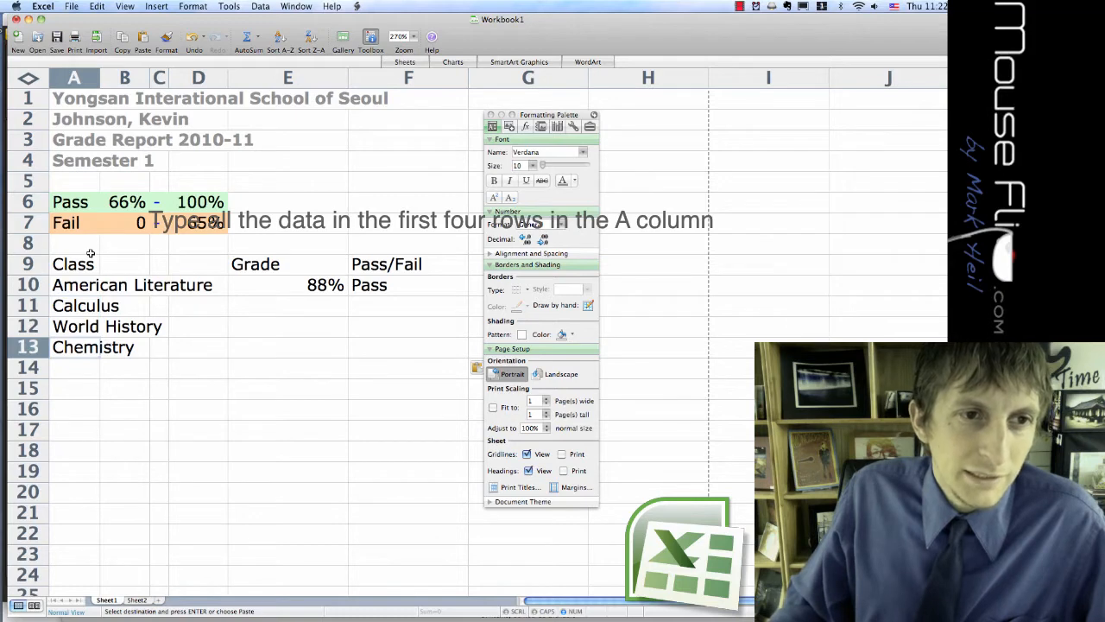
# Make the Class, Grade and Pass/Fail headings in A9:F9 bold, and shift the Formatting Palette slightly away from the table.
pyautogui.moveTo(67, 264); pyautogui.dragTo(414, 264)
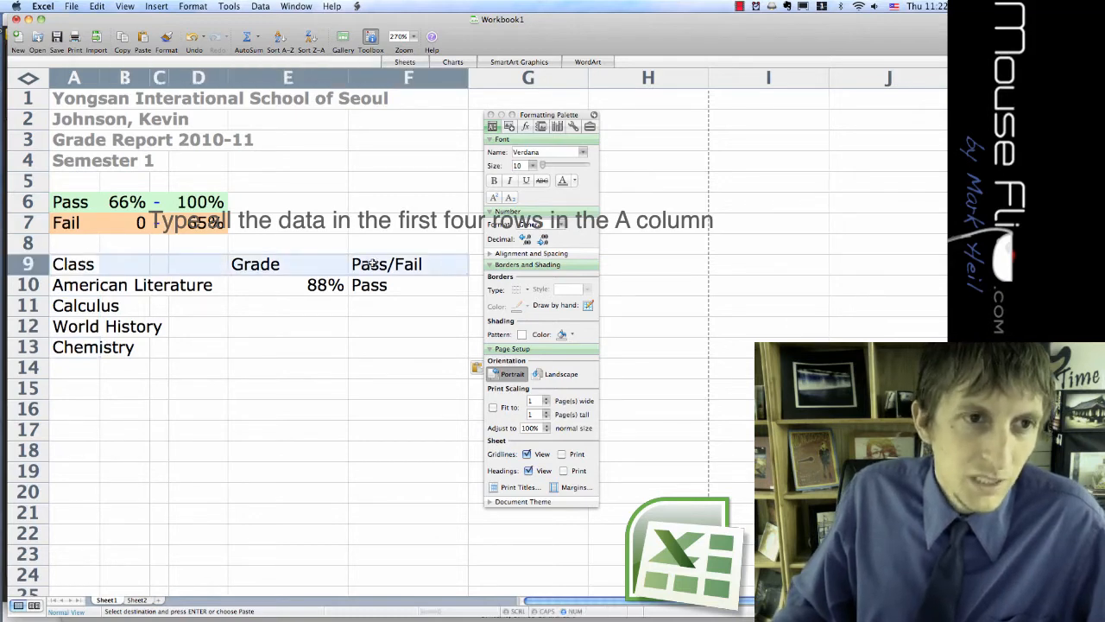
pyautogui.press('super+b')
pyautogui.click(355, 362)
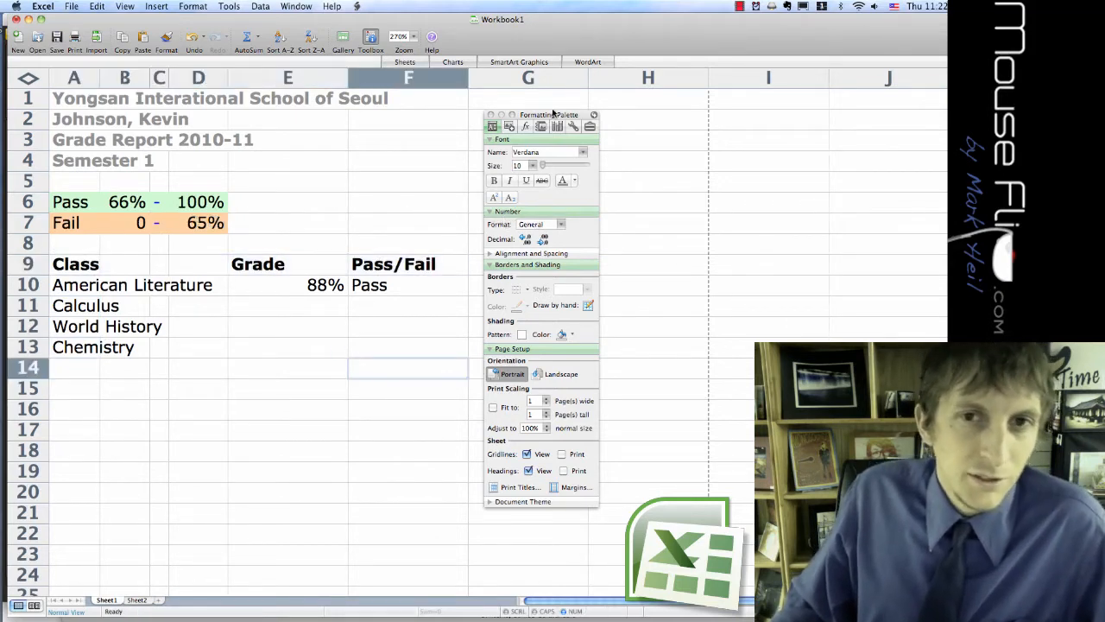
pyautogui.moveTo(550, 115); pyautogui.dragTo(565, 118)
# Enter 60 as the Calculus grade in cell E11.
pyautogui.click(300, 306)
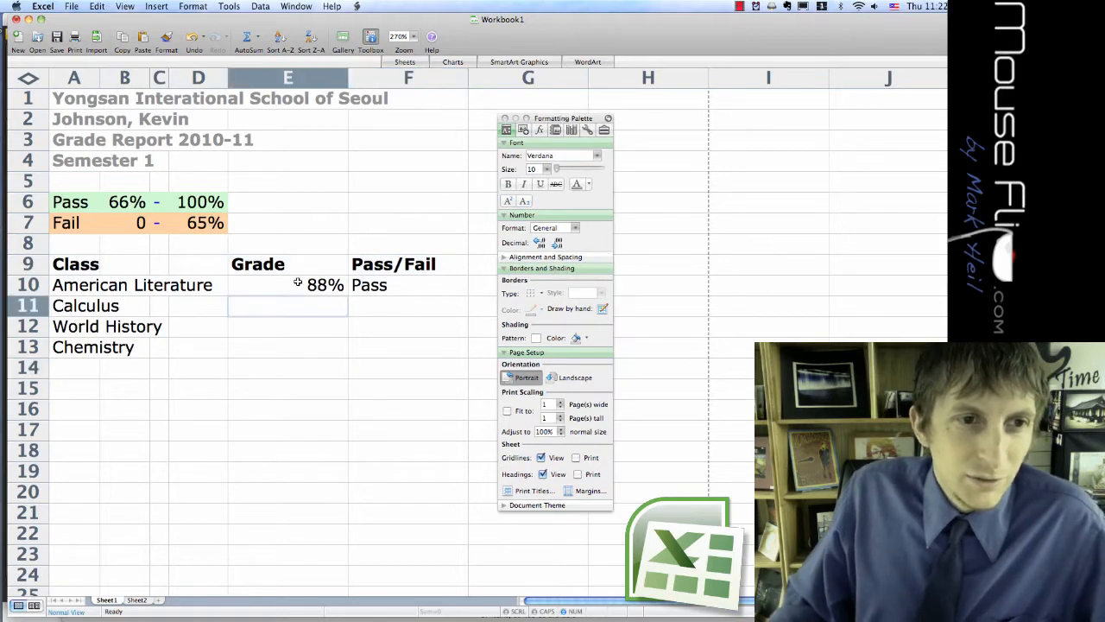
pyautogui.click(299, 290)
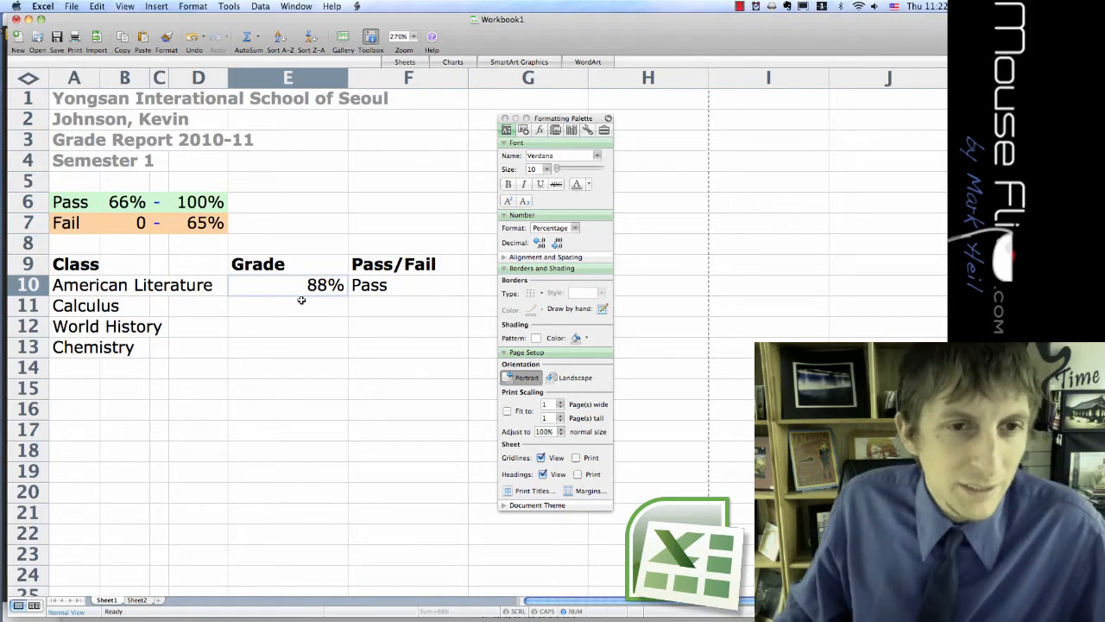
pyautogui.click(301, 313)
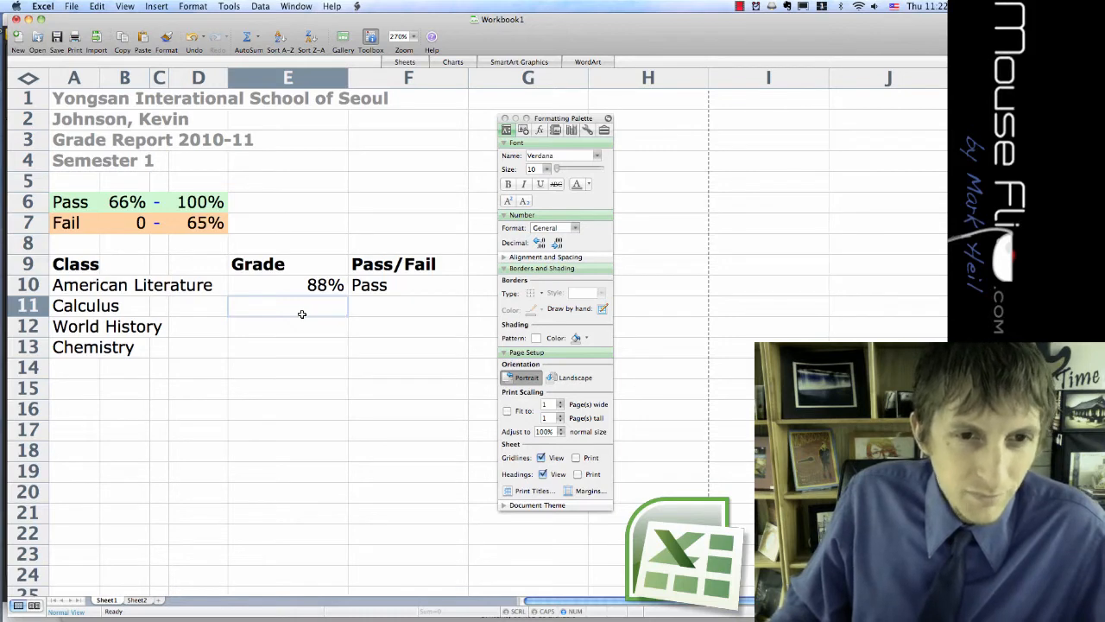
pyautogui.write('60')
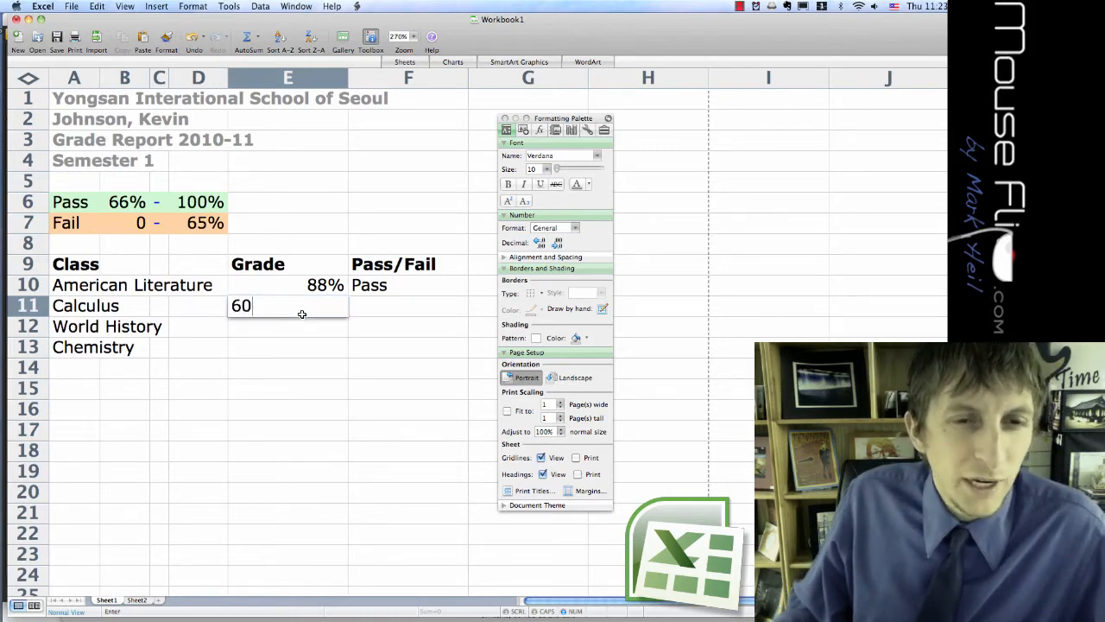
pyautogui.press('Return')
pyautogui.click(308, 310)
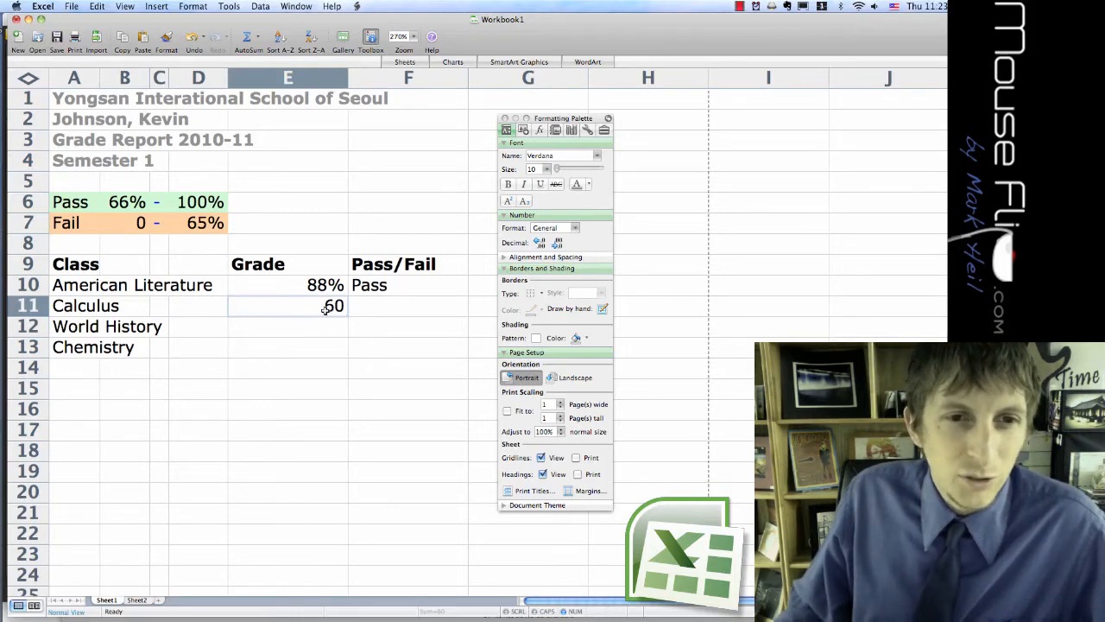
pyautogui.doubleClick(337, 307)
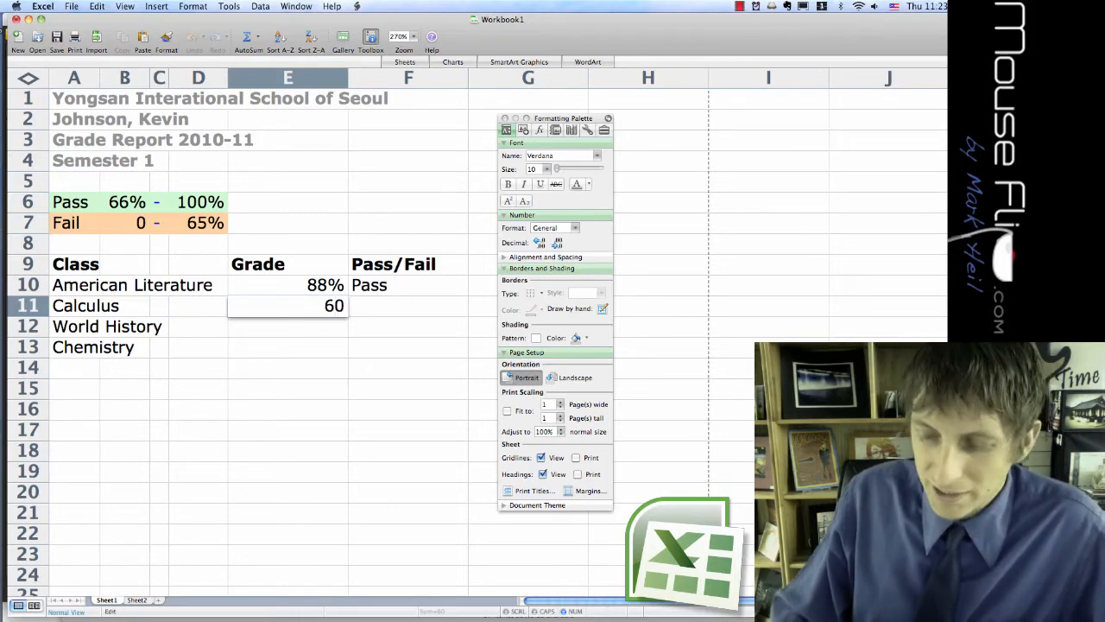
pyautogui.click(328, 344)
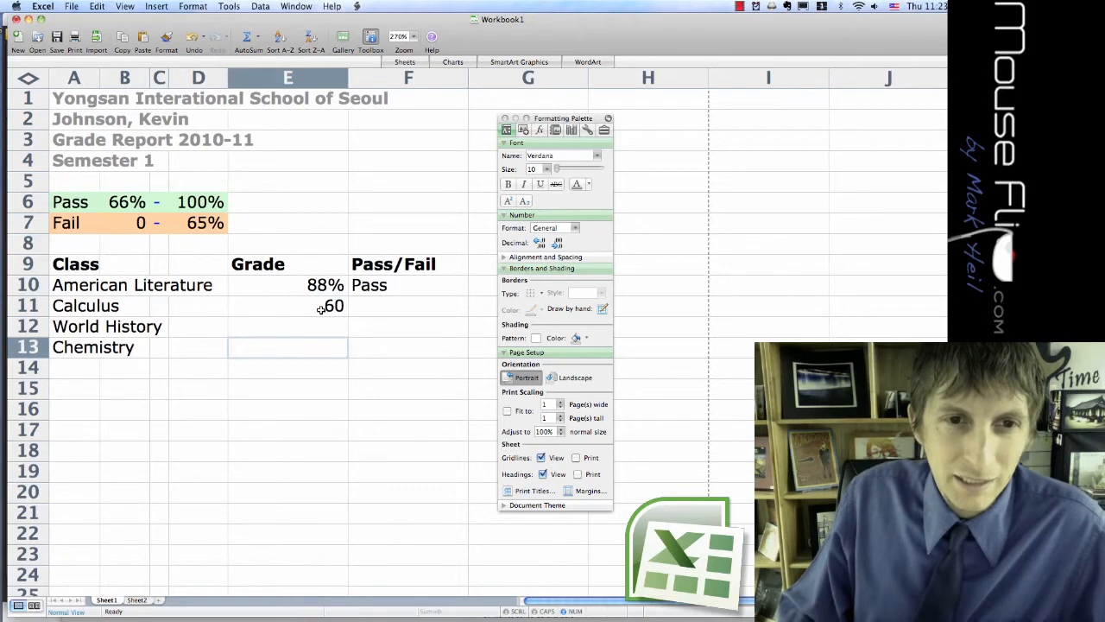
# Format the grade cells E11:E13 as Percentage with 0 decimal places.
pyautogui.moveTo(319, 306); pyautogui.dragTo(316, 340)
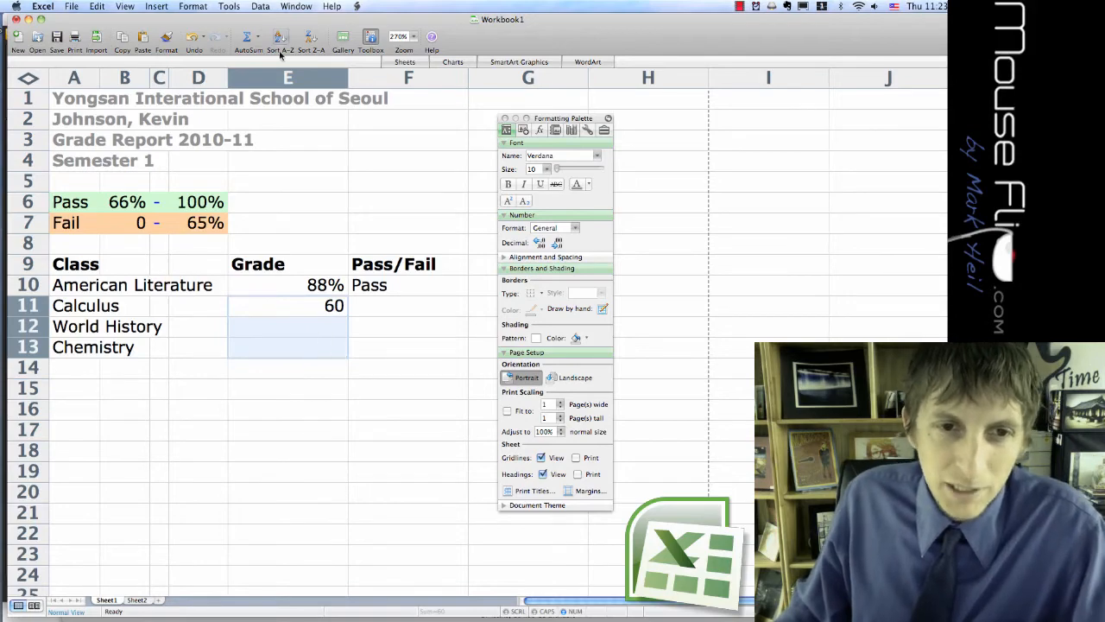
pyautogui.click(192, 6)
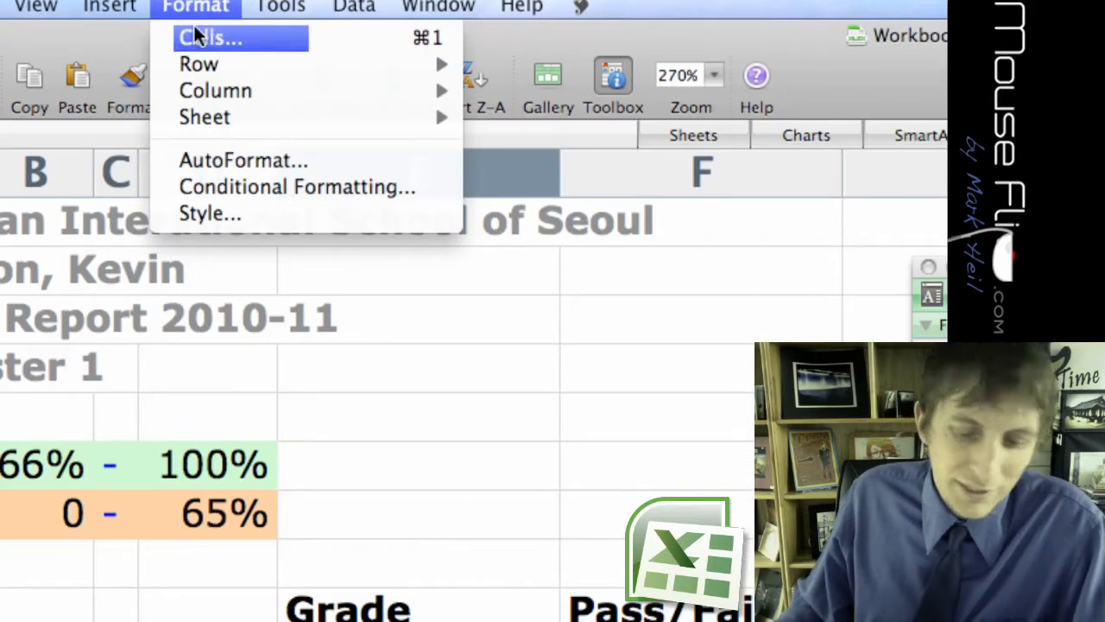
pyautogui.click(196, 20)
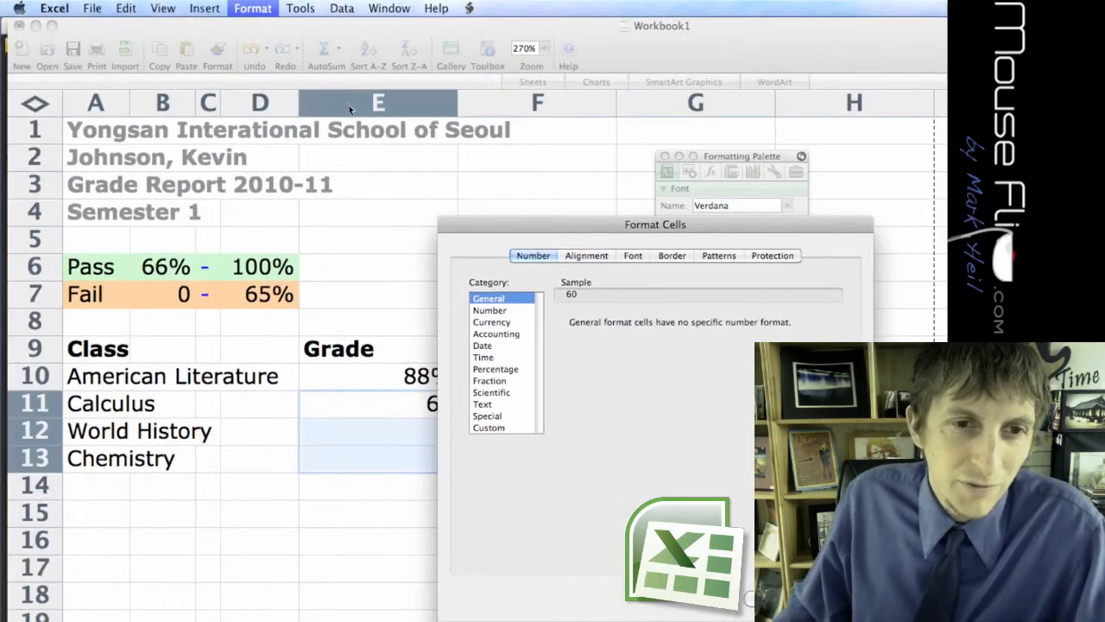
pyautogui.moveTo(538, 221); pyautogui.dragTo(277, 86)
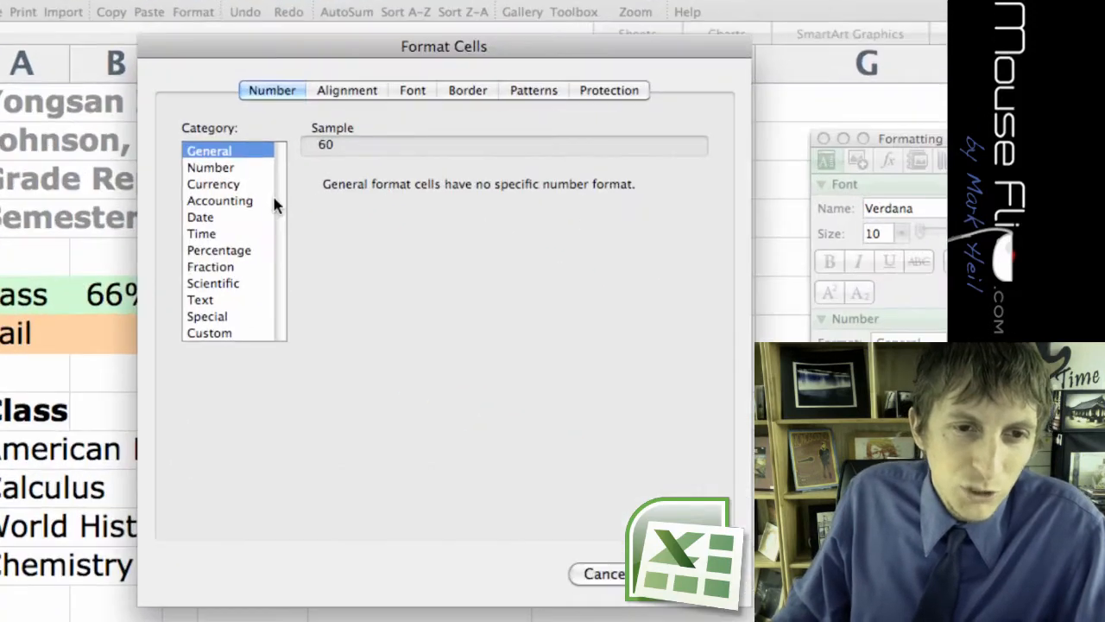
pyautogui.click(243, 184)
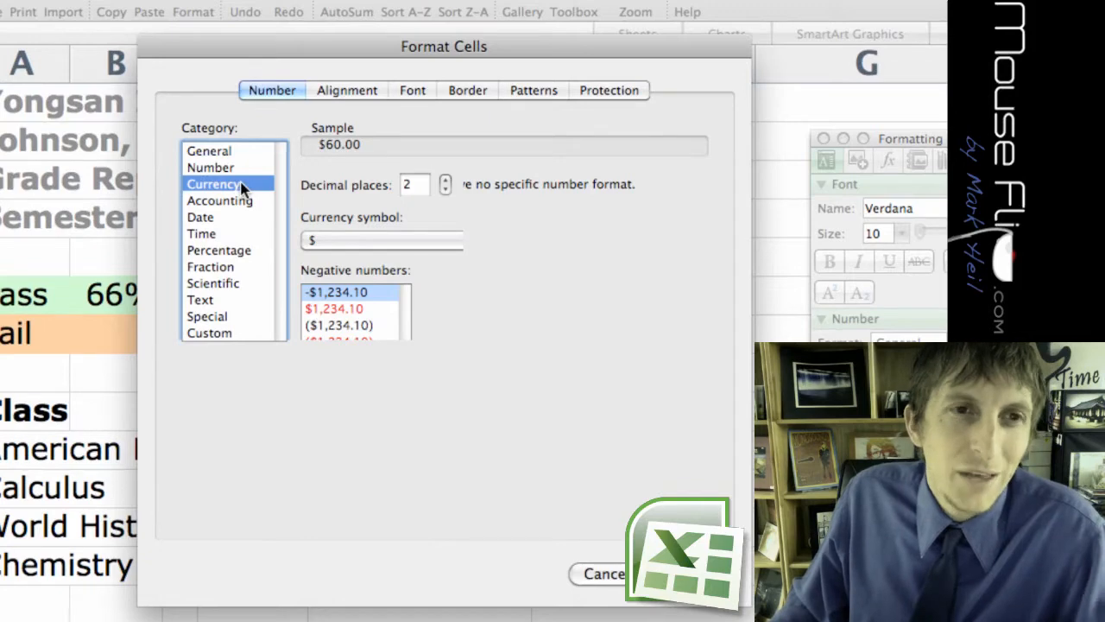
pyautogui.click(226, 250)
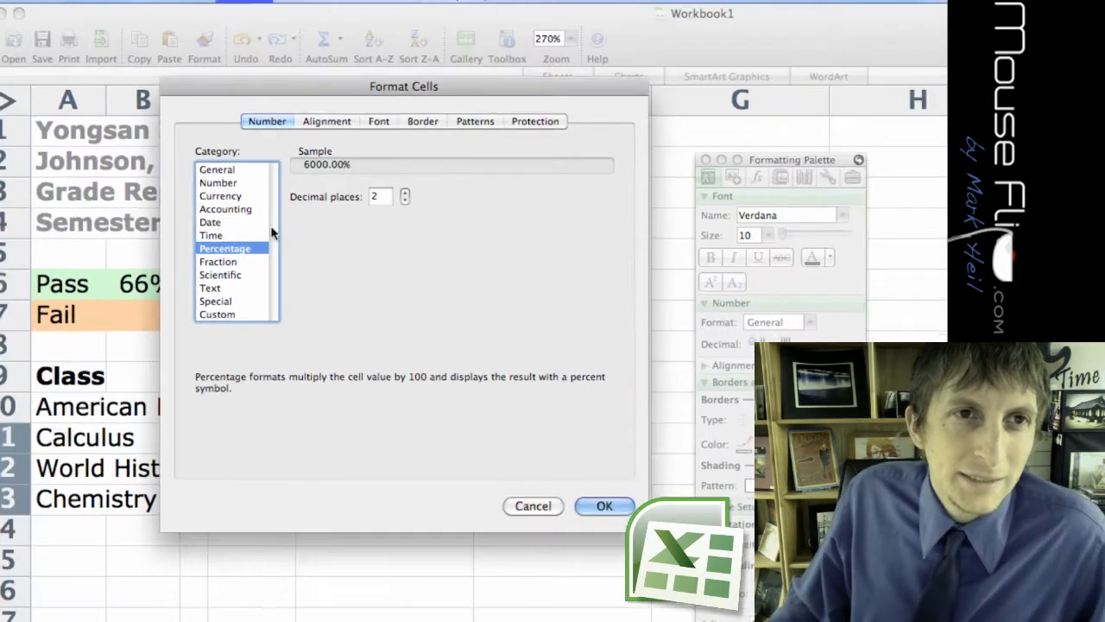
pyautogui.click(405, 200)
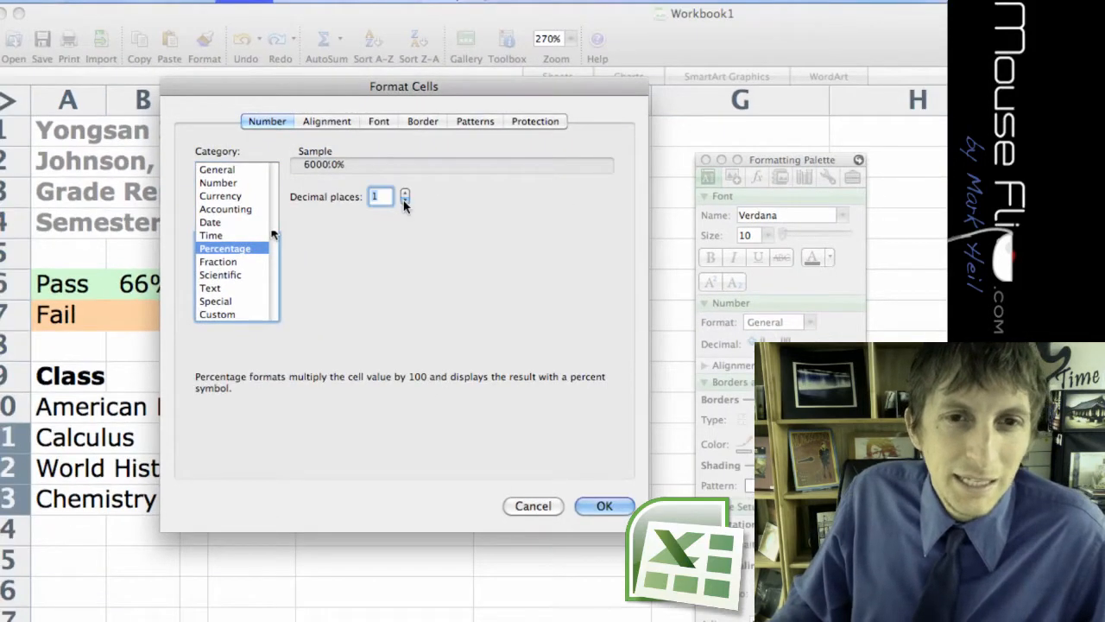
pyautogui.click(404, 201)
pyautogui.click(604, 505)
pyautogui.click(281, 496)
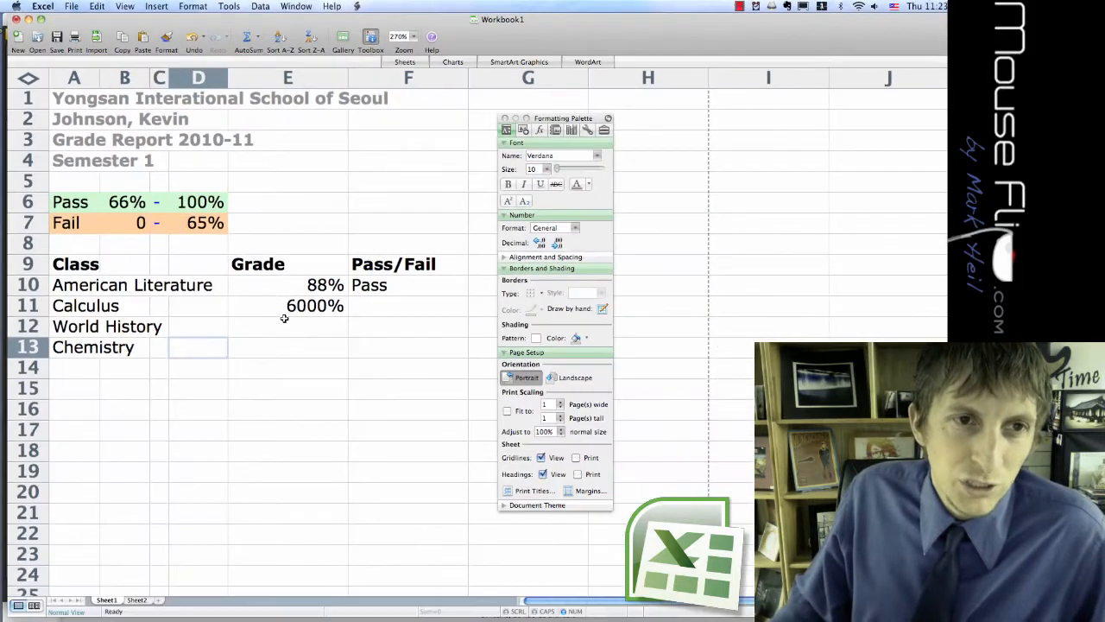
# Replace the Calculus grade in cell E11 with .6.
pyautogui.click(324, 353)
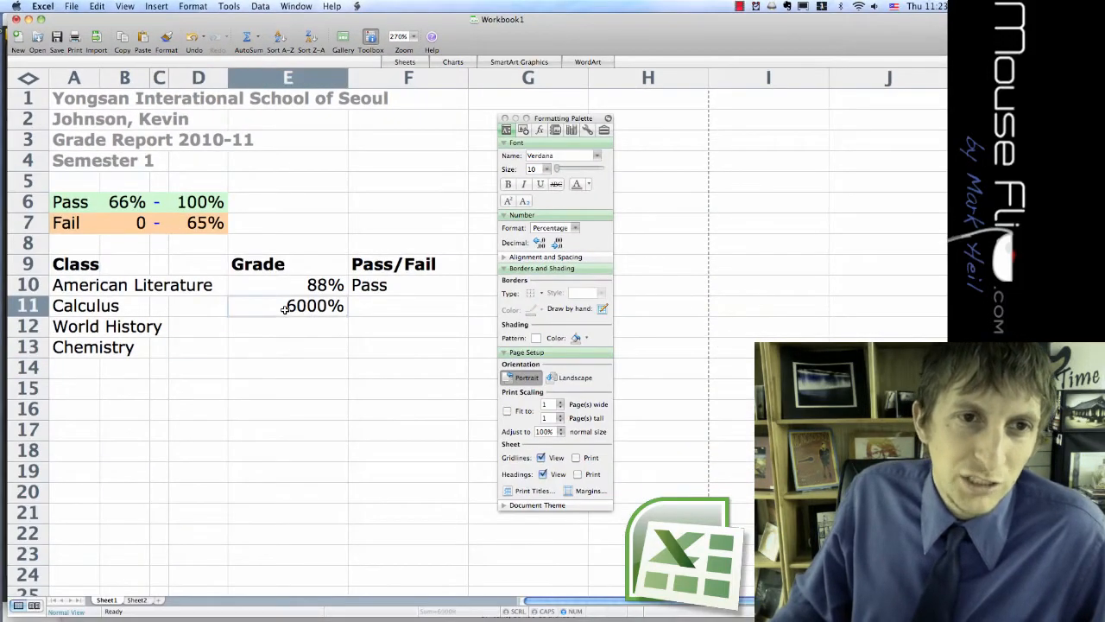
pyautogui.press('BackSpace')
pyautogui.write('.6')
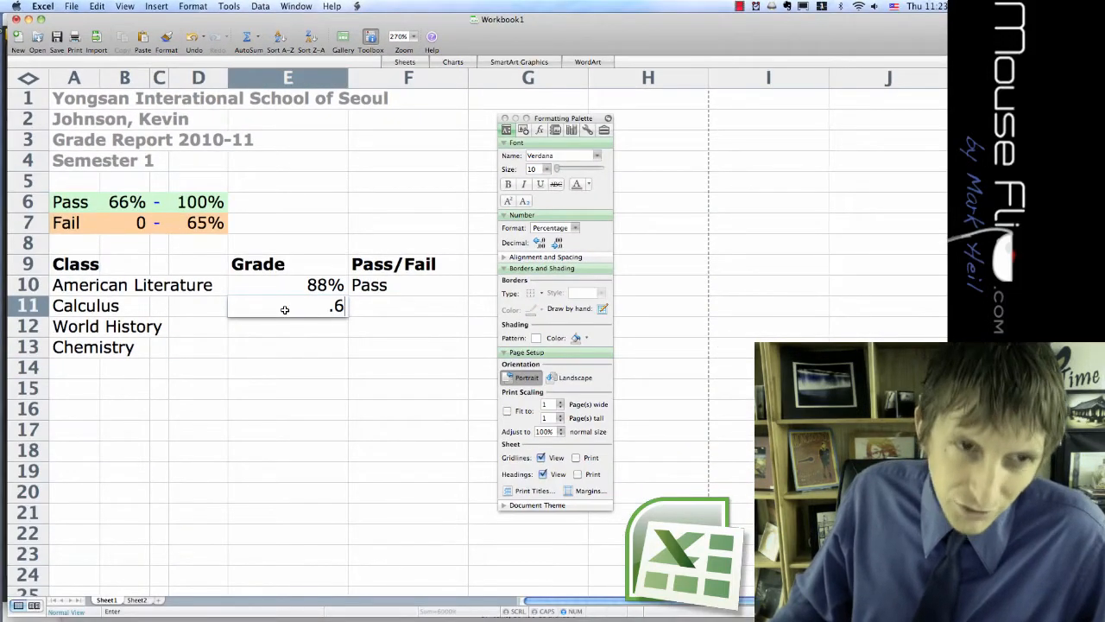
pyautogui.press('Return')
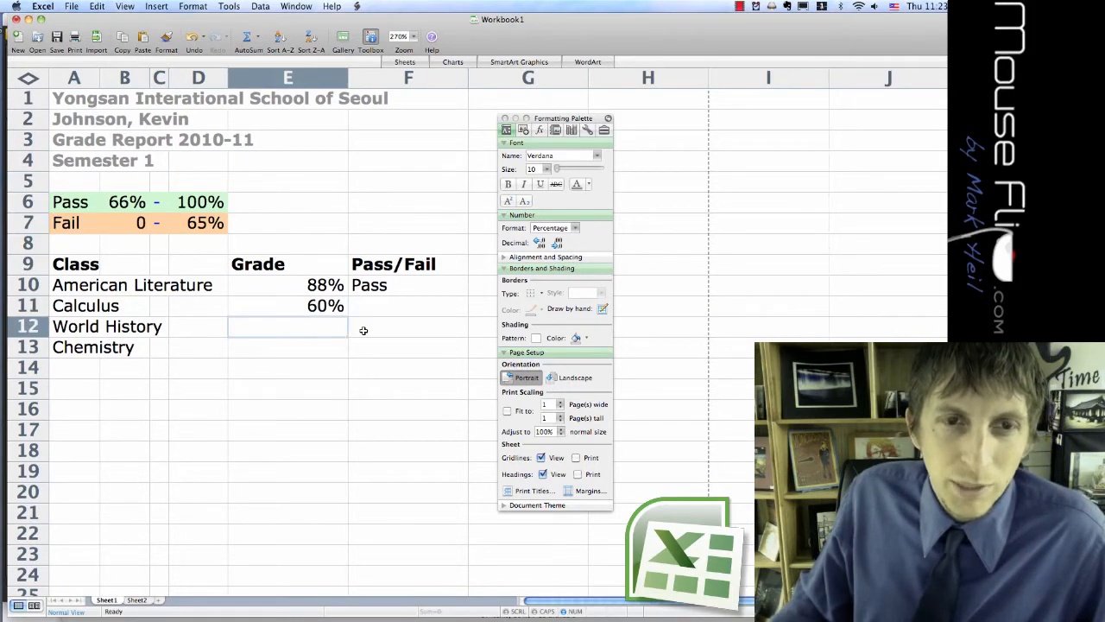
# Enter 75% as the World History grade in E12 and 95% as the Chemistry grade in E13.
pyautogui.click(327, 309)
pyautogui.click(329, 324)
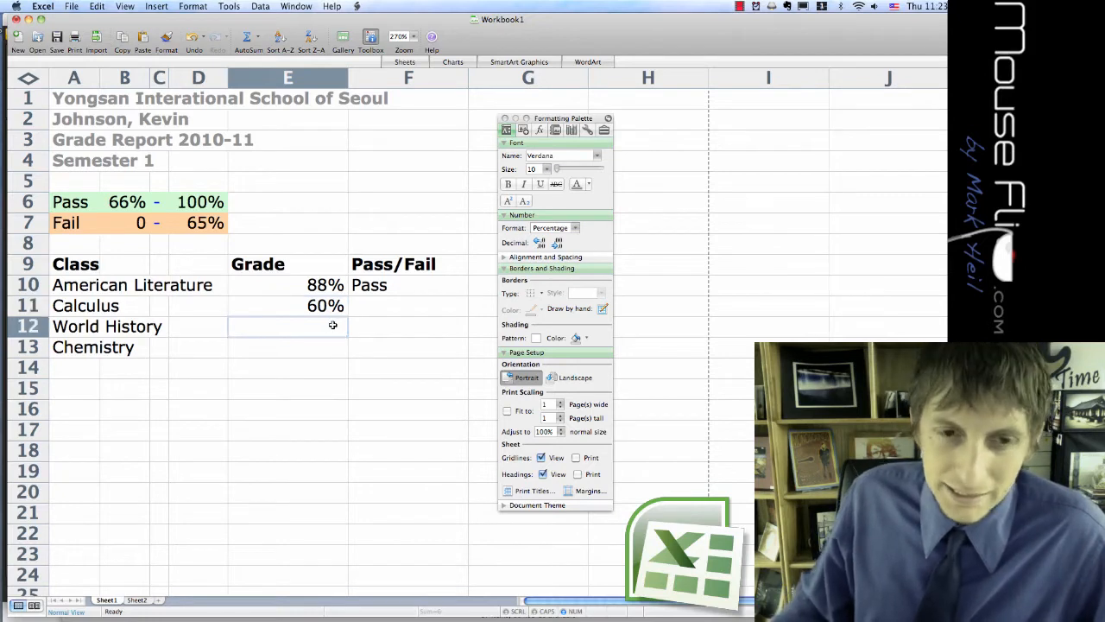
pyautogui.write('75')
pyautogui.press('Return')
pyautogui.write('95')
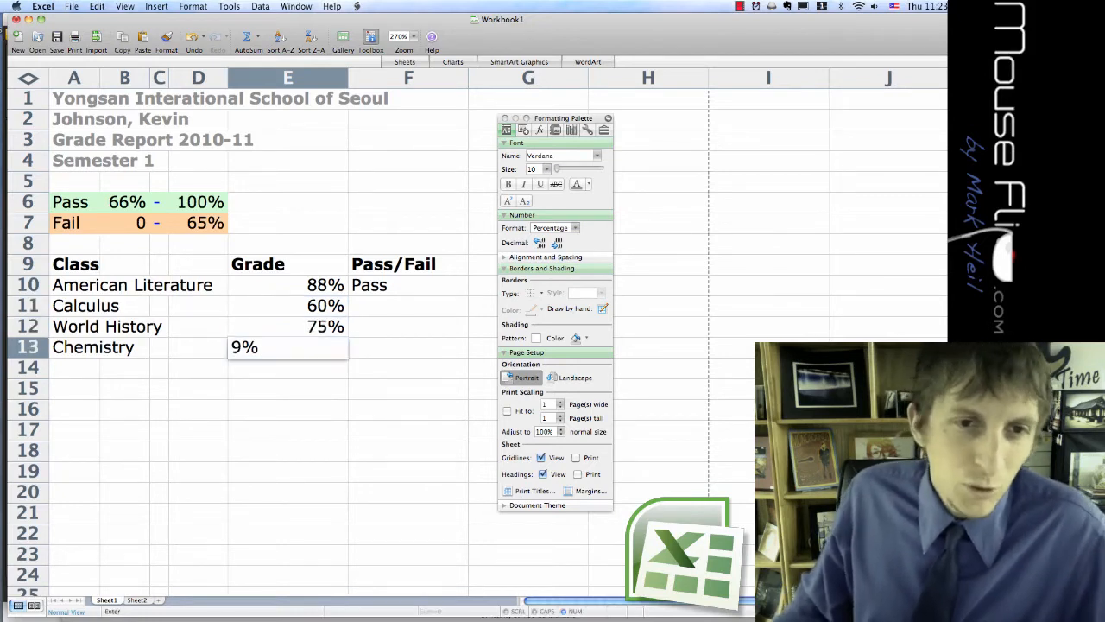
pyautogui.press('Return')
# Change the Chemistry grade in E13 to 85% and the World History grade in E12 to 95%.
pyautogui.click(332, 352)
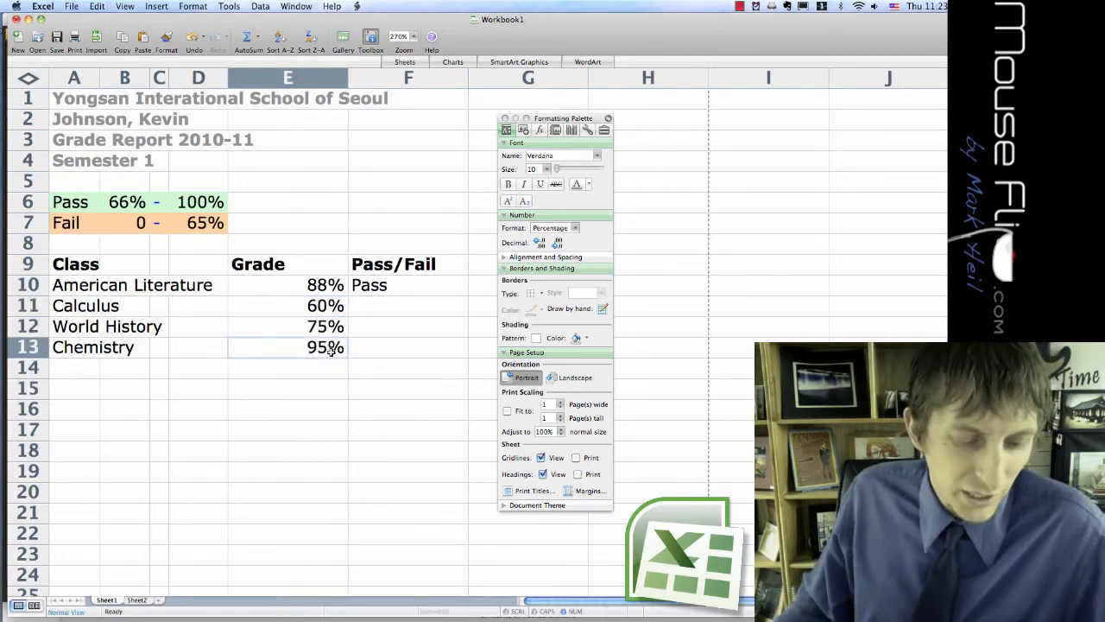
pyautogui.write('85')
pyautogui.press('Return')
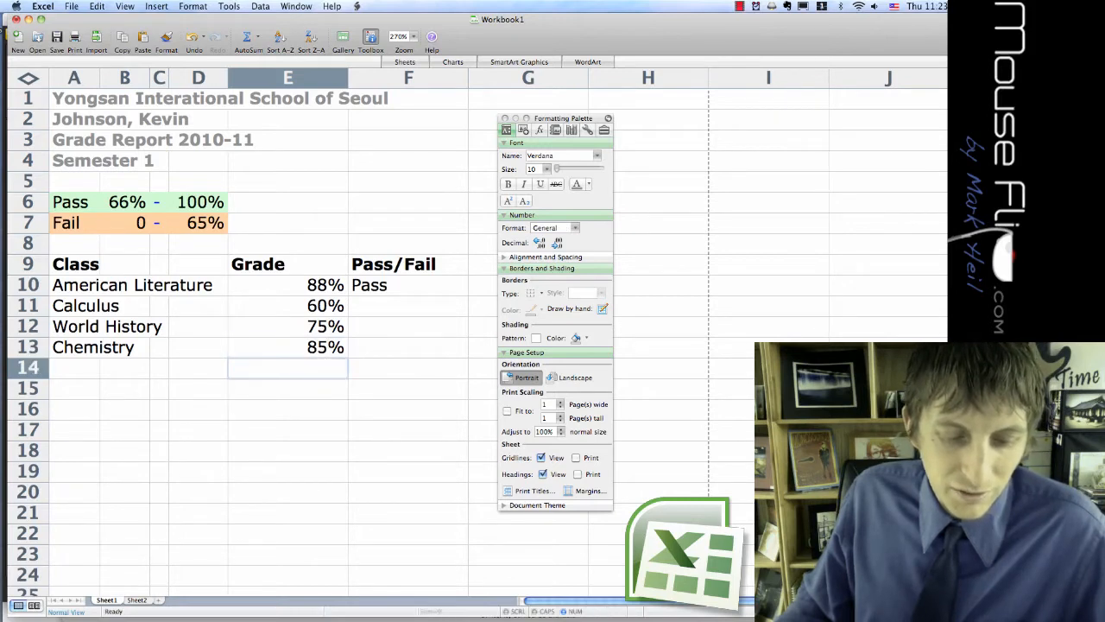
pyautogui.click(315, 326)
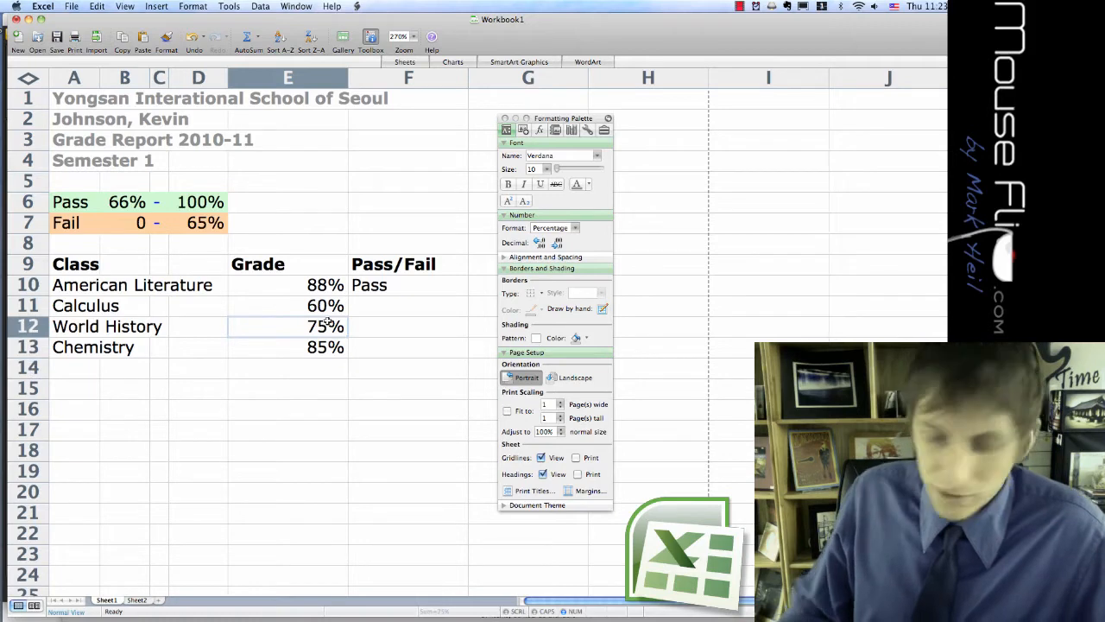
pyautogui.write('95')
pyautogui.press('Return')
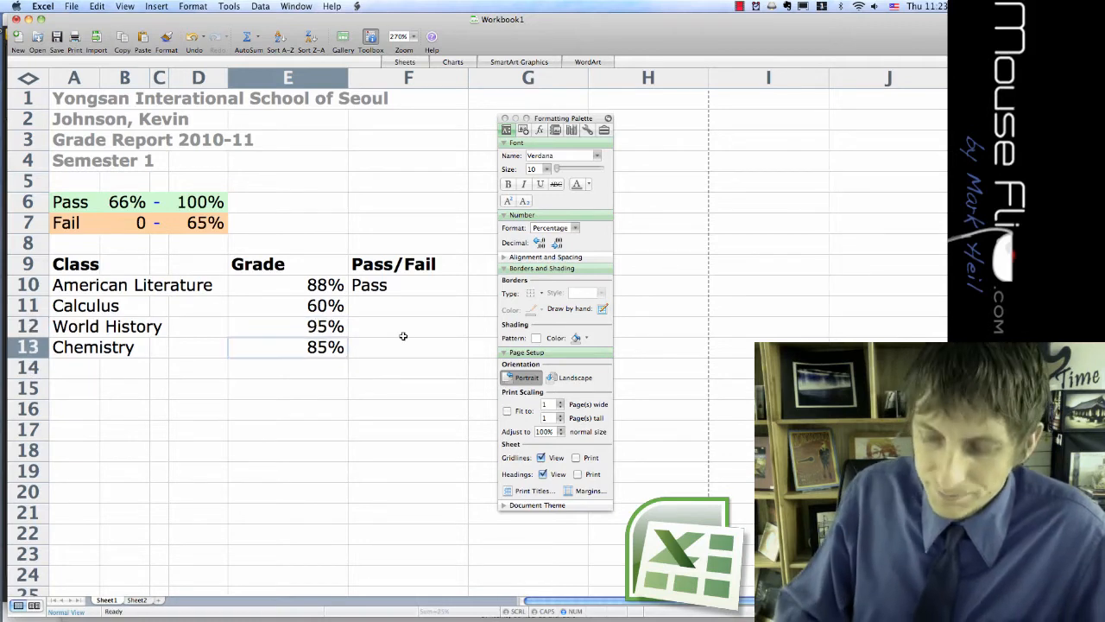
# Move the Formatting Palette farther from the table and narrow column F slightly.
pyautogui.moveTo(563, 118); pyautogui.dragTo(605, 115)
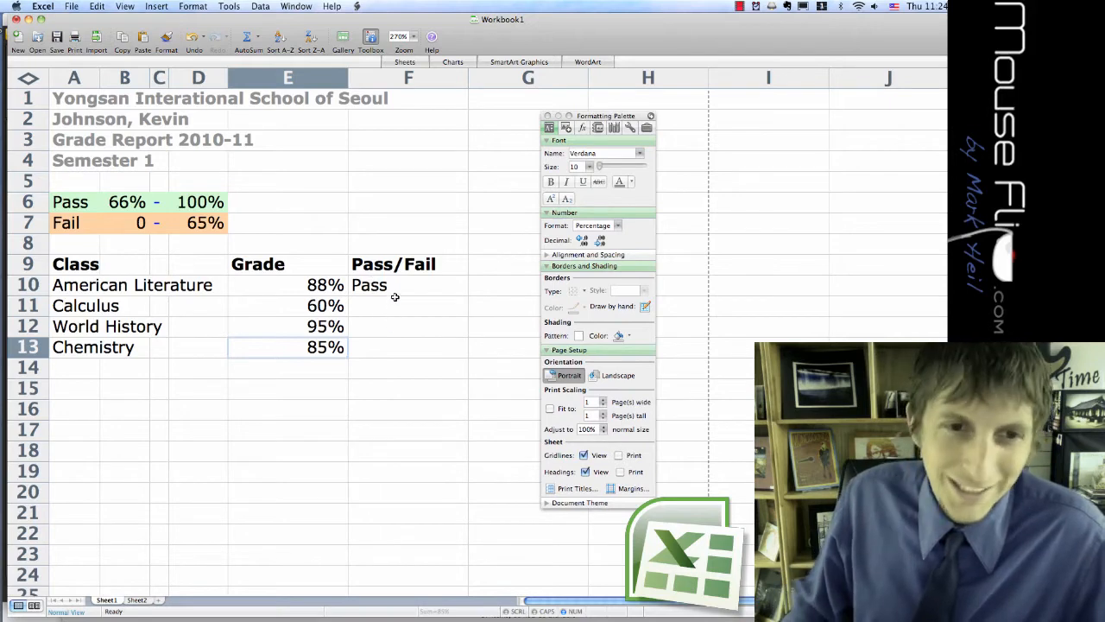
pyautogui.moveTo(467, 80); pyautogui.dragTo(448, 80)
pyautogui.click(392, 393)
# Shade the Class, Grade and Pass/Fail heading row A9:F9 light gray.
pyautogui.moveTo(404, 271); pyautogui.dragTo(75, 269)
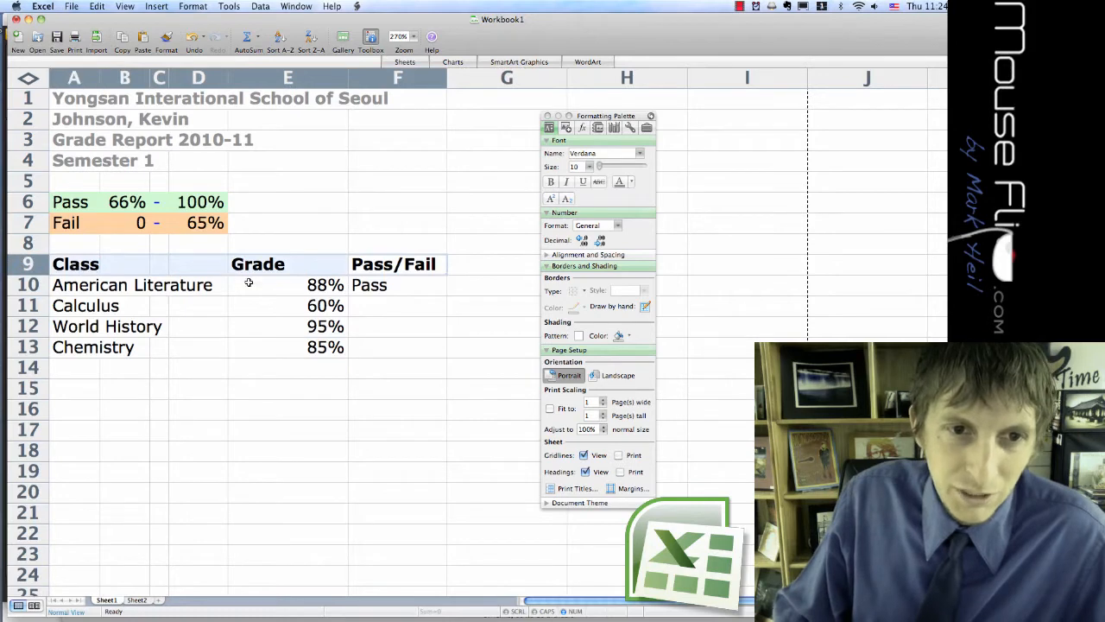
pyautogui.click(626, 337)
pyautogui.click(689, 407)
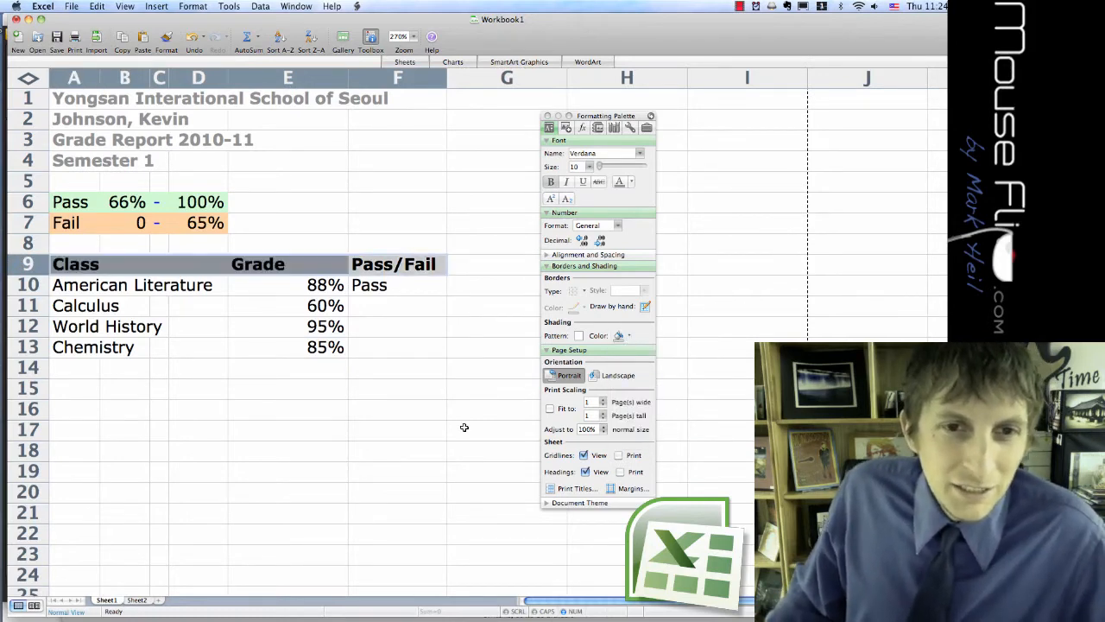
pyautogui.click(461, 427)
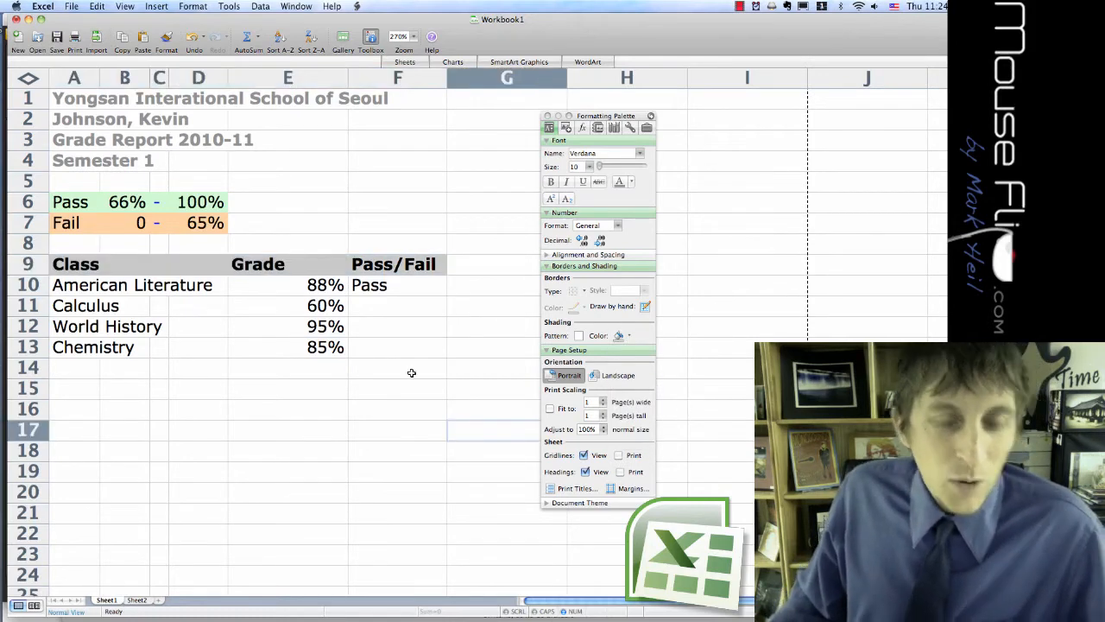
# Hide rows 1 to 5, which hold the school and report heading lines.
pyautogui.click(409, 287)
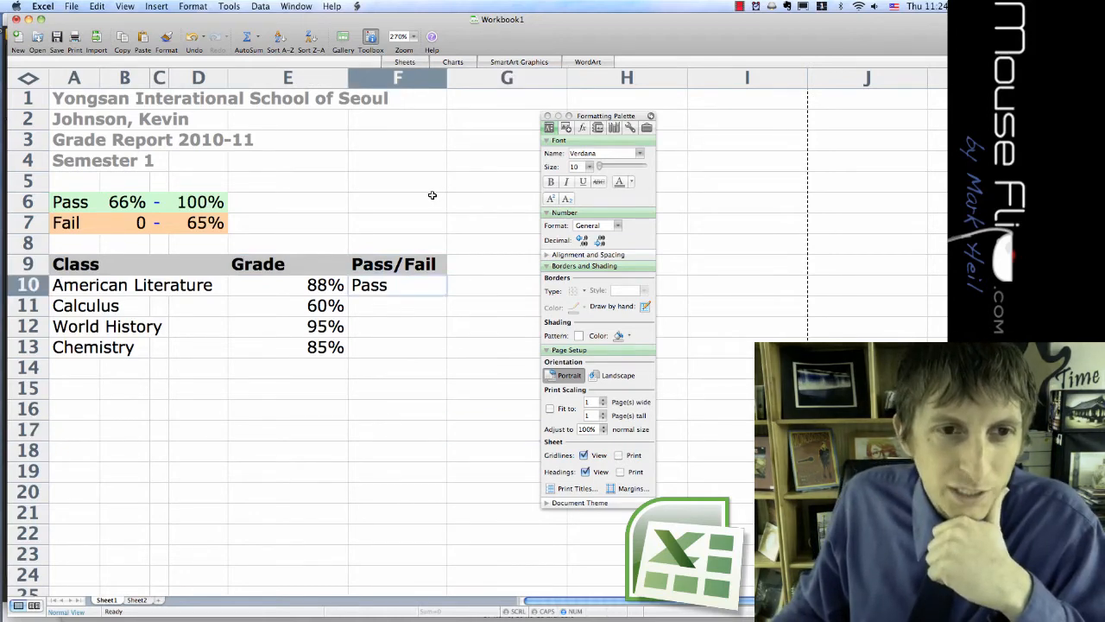
pyautogui.scroll(-3, 432, 195)
pyautogui.scroll(-1, 430, 195)
pyautogui.scroll(-2, 332, 206)
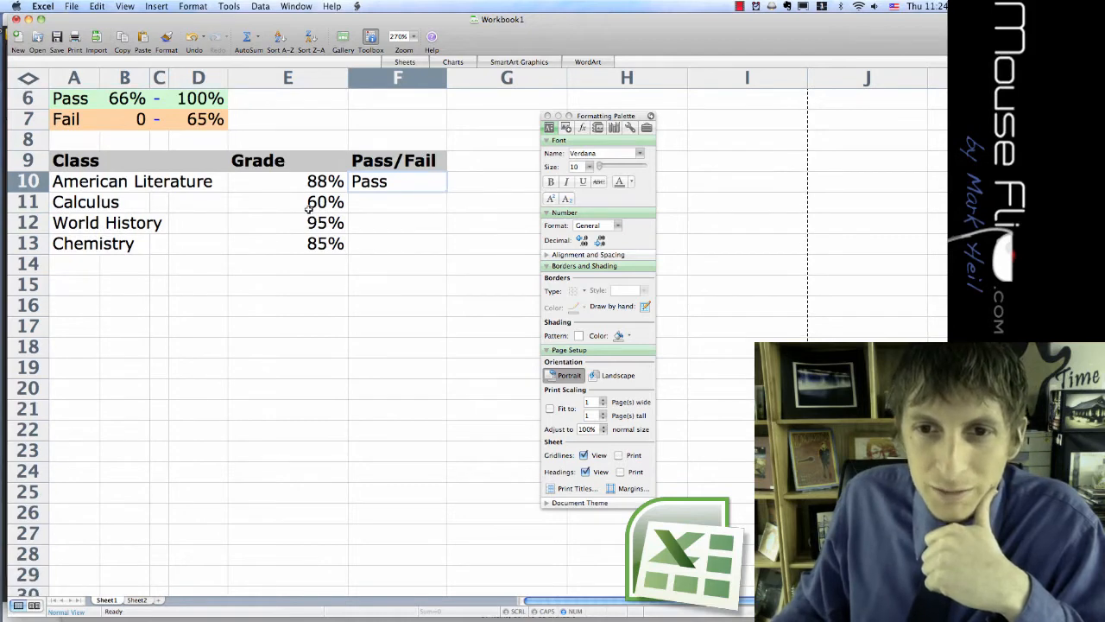
pyautogui.scroll(2, 225, 116)
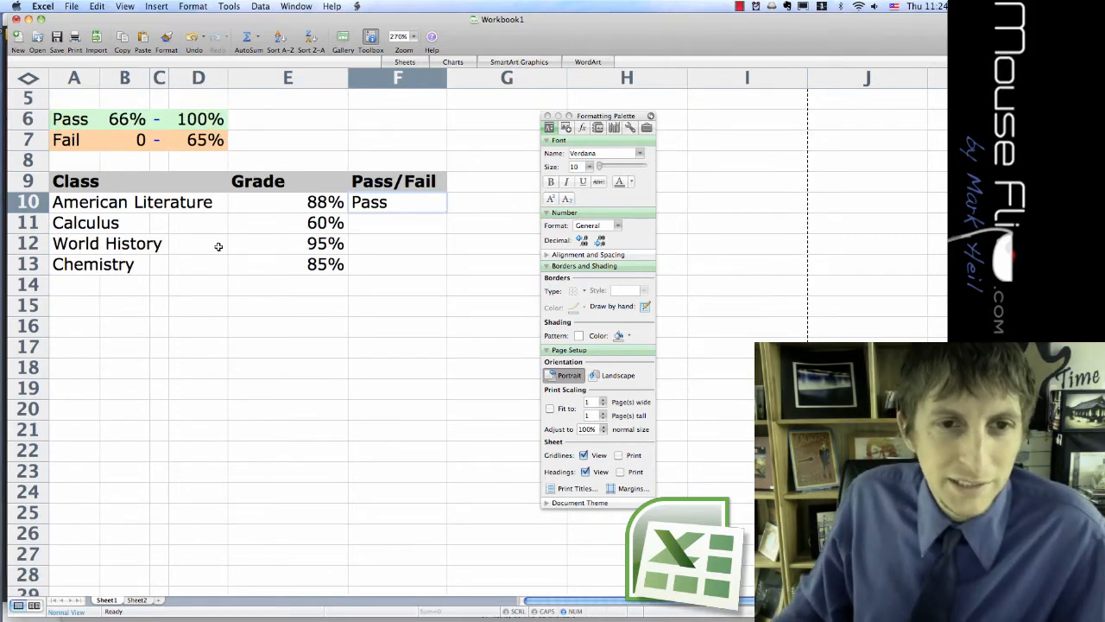
pyautogui.scroll(4, 220, 247)
pyautogui.moveTo(28, 178); pyautogui.dragTo(32, 98)
pyautogui.rightClick(35, 102)
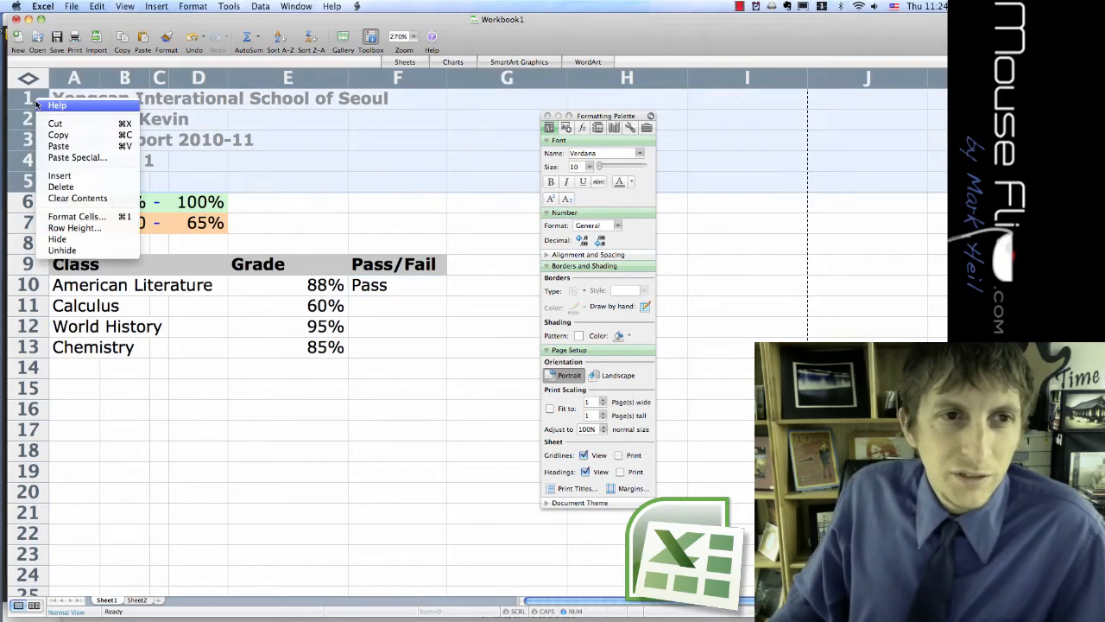
pyautogui.click(69, 239)
pyautogui.click(197, 239)
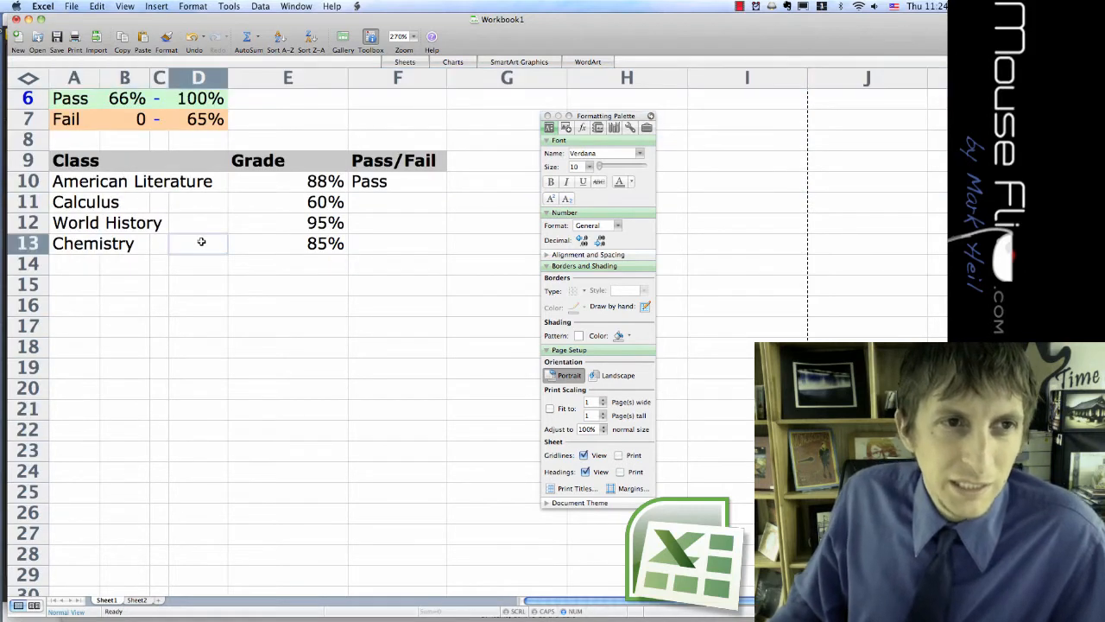
# Clear the existing Pass/Fail entry for American Literature from cell F10.
pyautogui.click(380, 183)
pyautogui.press('BackSpace')
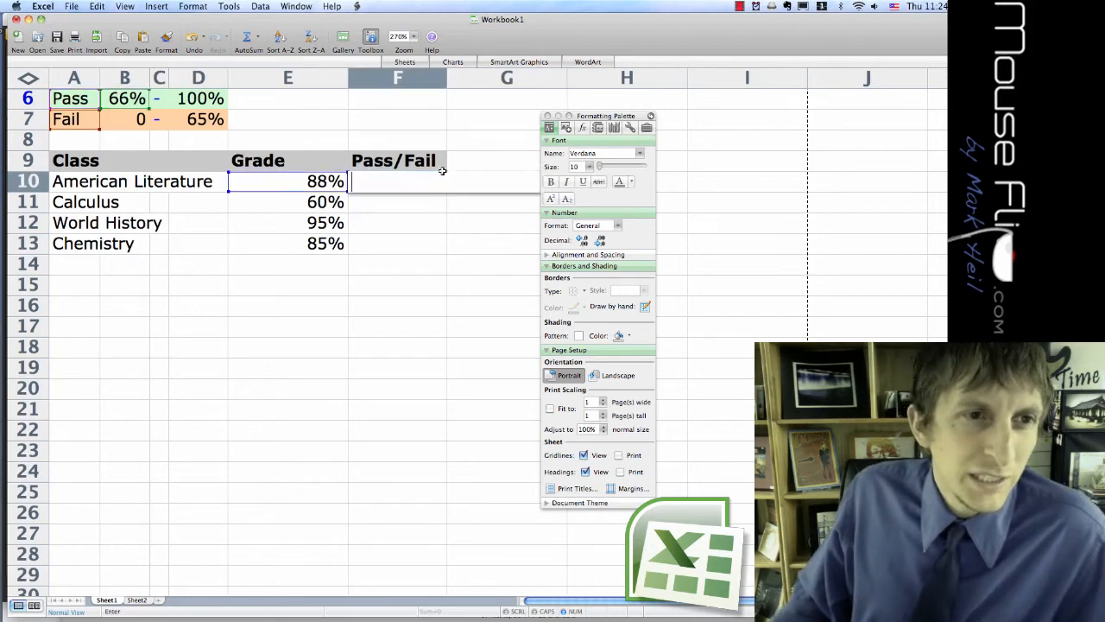
pyautogui.click(321, 291)
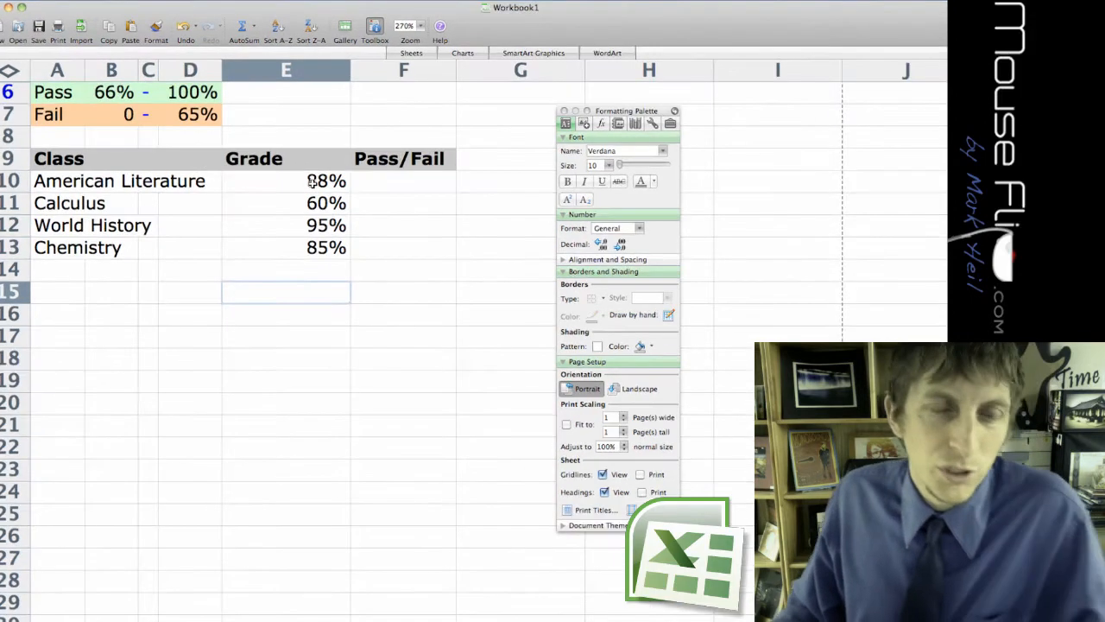
pyautogui.rightClick(310, 181)
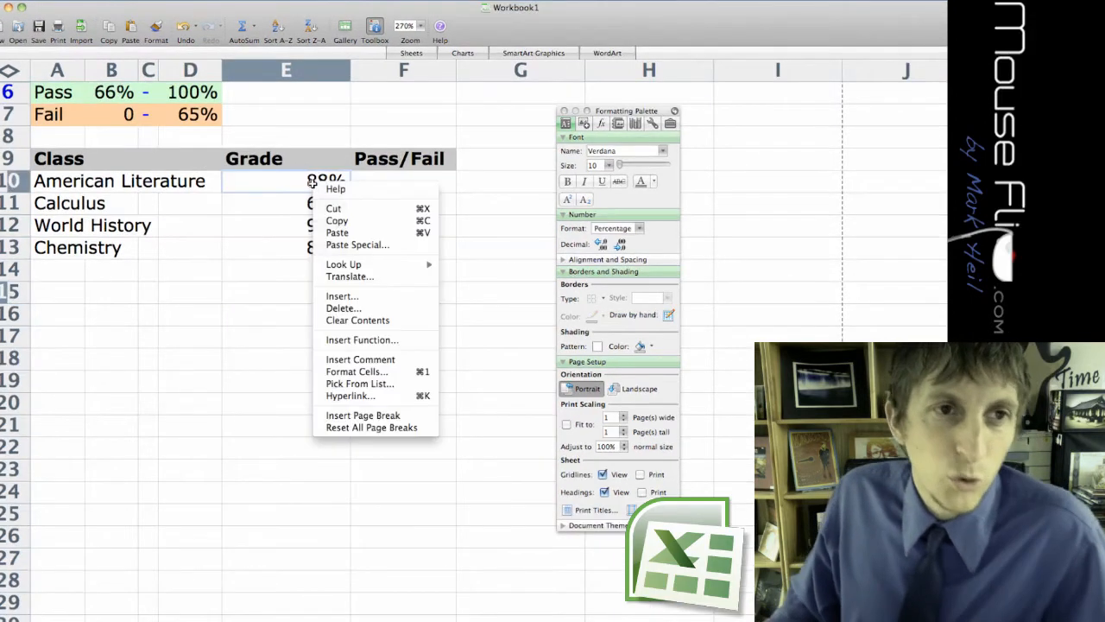
pyautogui.press('Escape')
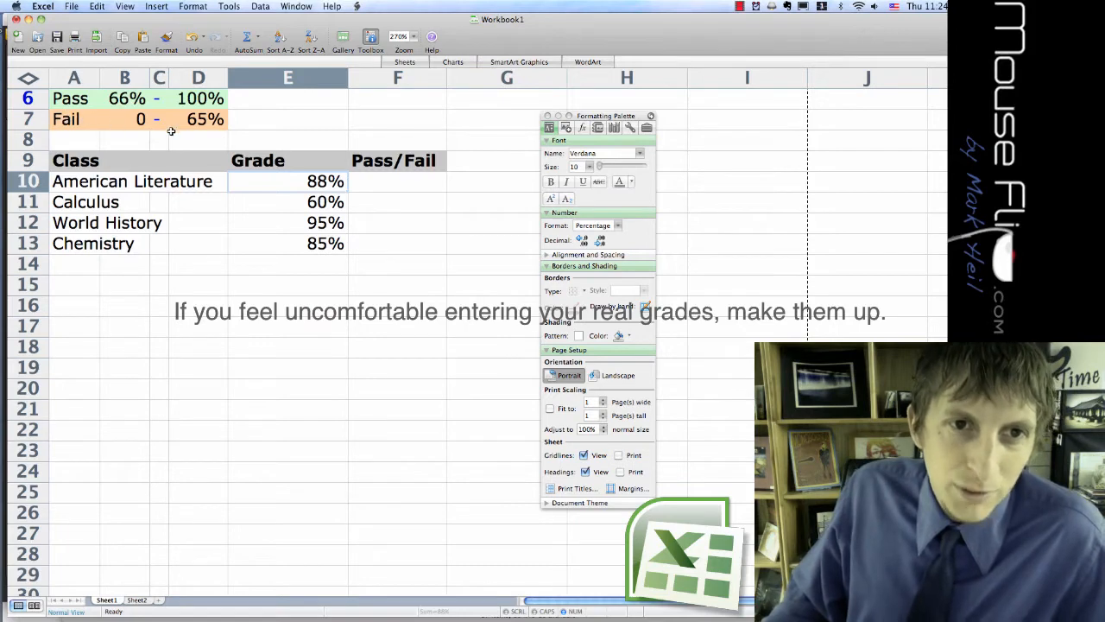
pyautogui.click(140, 126)
pyautogui.click(160, 125)
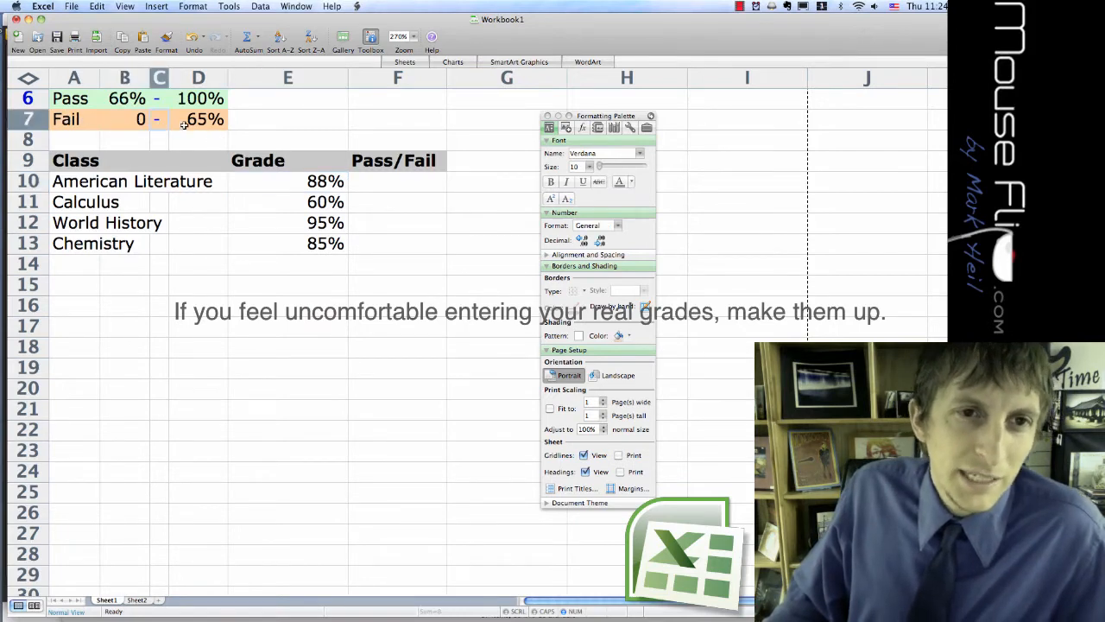
pyautogui.click(183, 124)
pyautogui.click(177, 105)
pyautogui.click(264, 240)
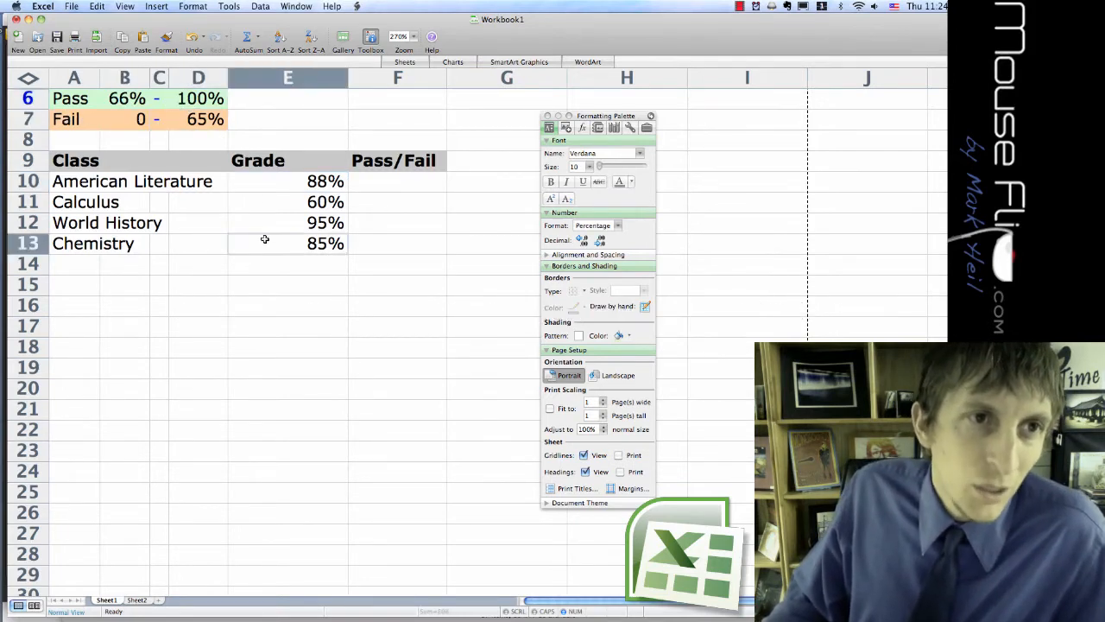
# Select cell F10, move the Formatting Palette up beside column F, and switch it to the Formula Builder.
pyautogui.click(396, 184)
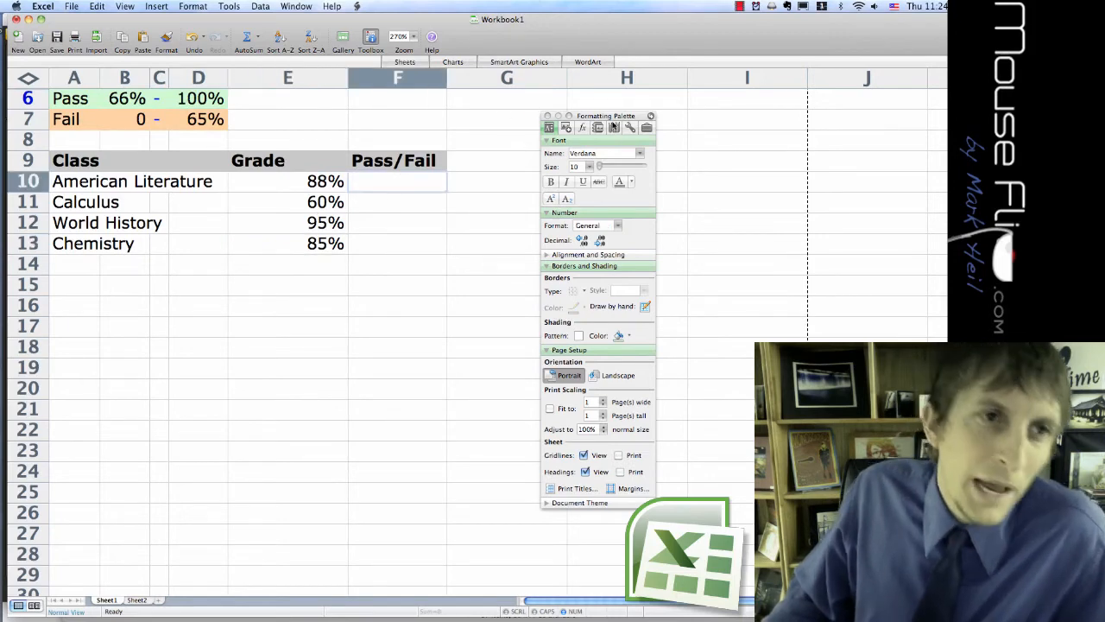
pyautogui.moveTo(610, 116); pyautogui.dragTo(521, 19)
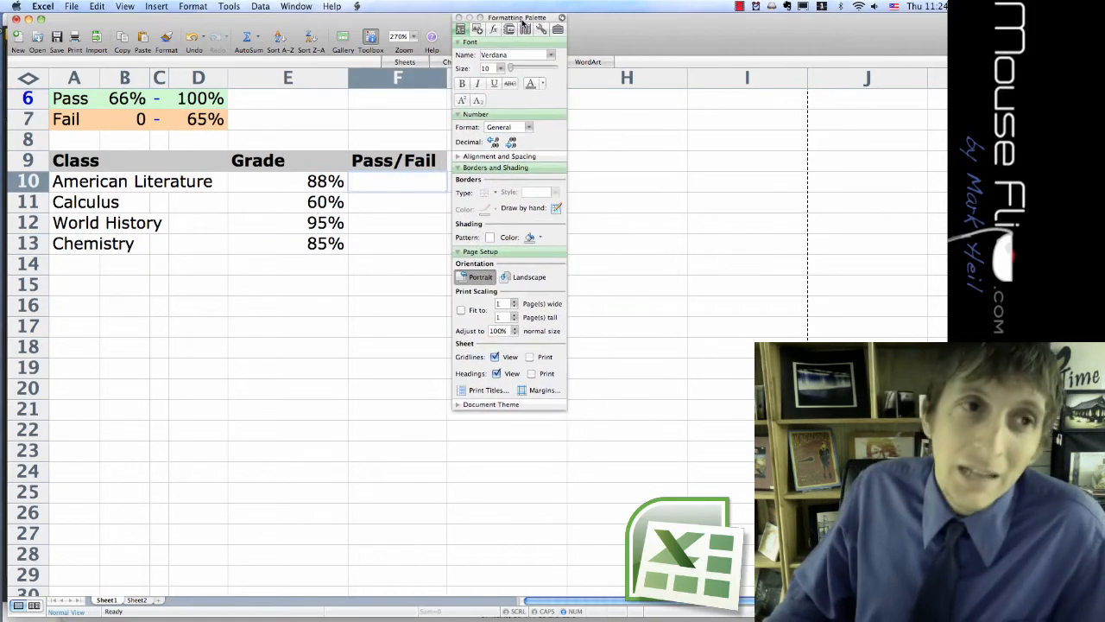
pyautogui.click(506, 31)
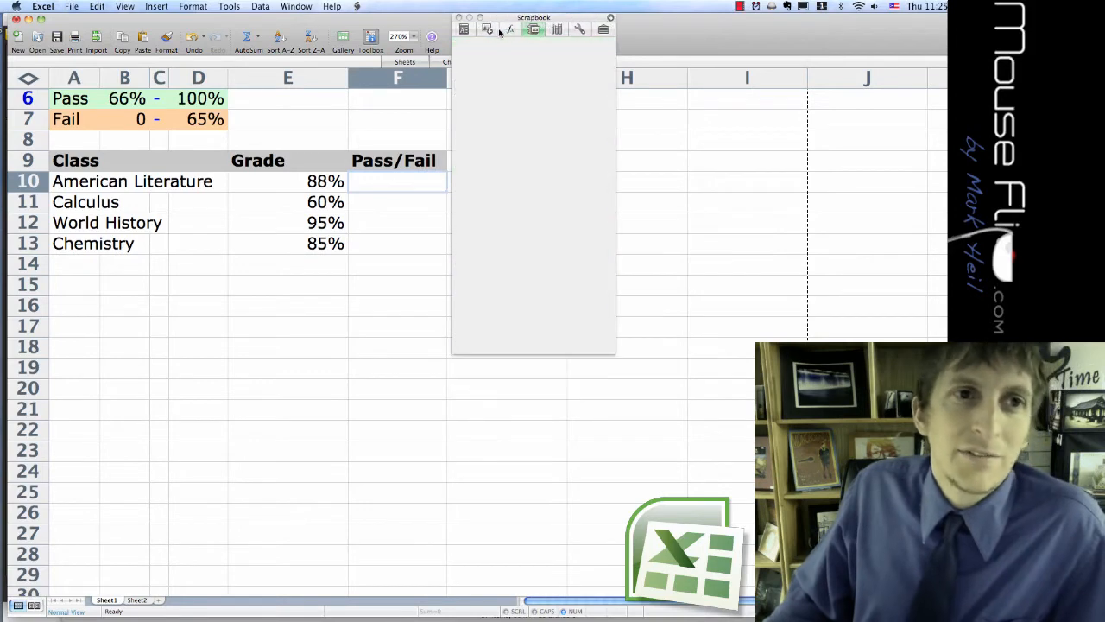
pyautogui.click(491, 31)
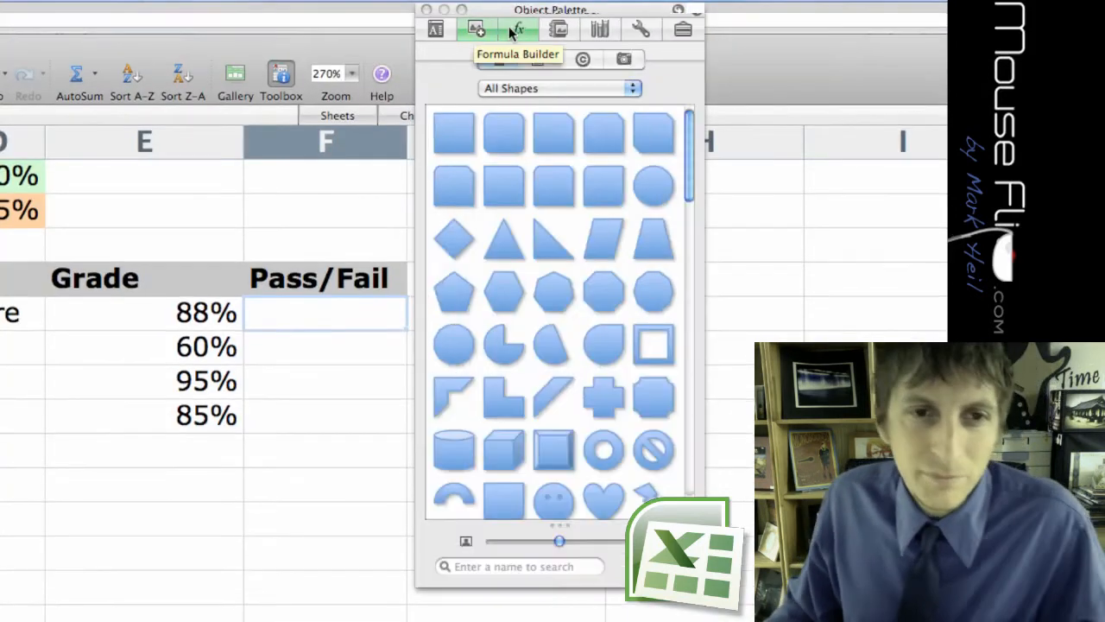
pyautogui.click(512, 30)
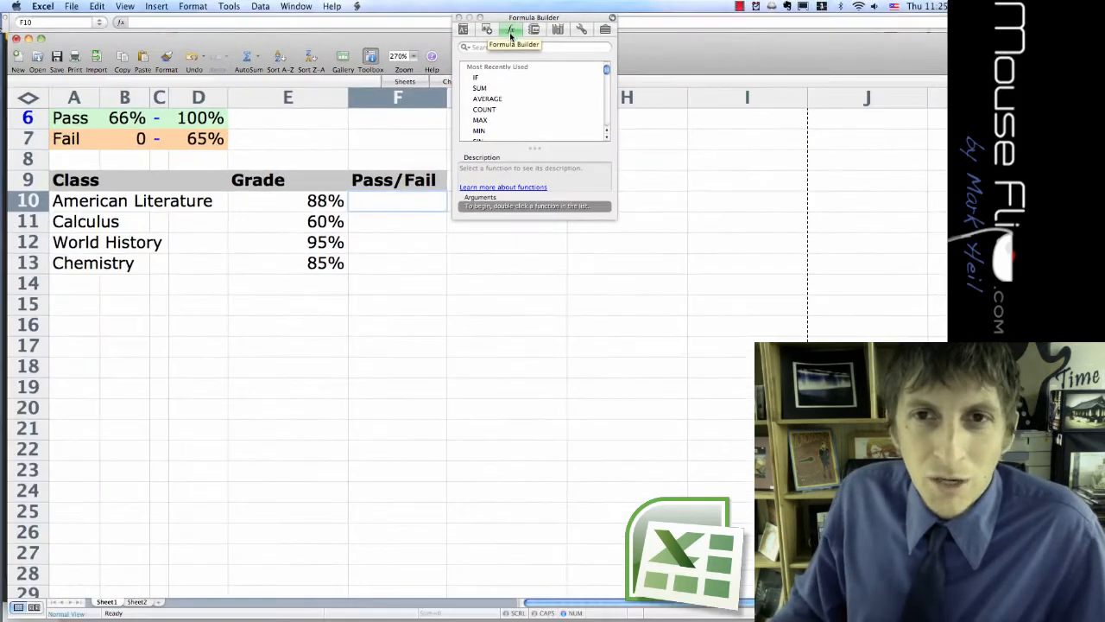
# Insert the IF function into cell F10 from the most recently used functions.
pyautogui.click(482, 79)
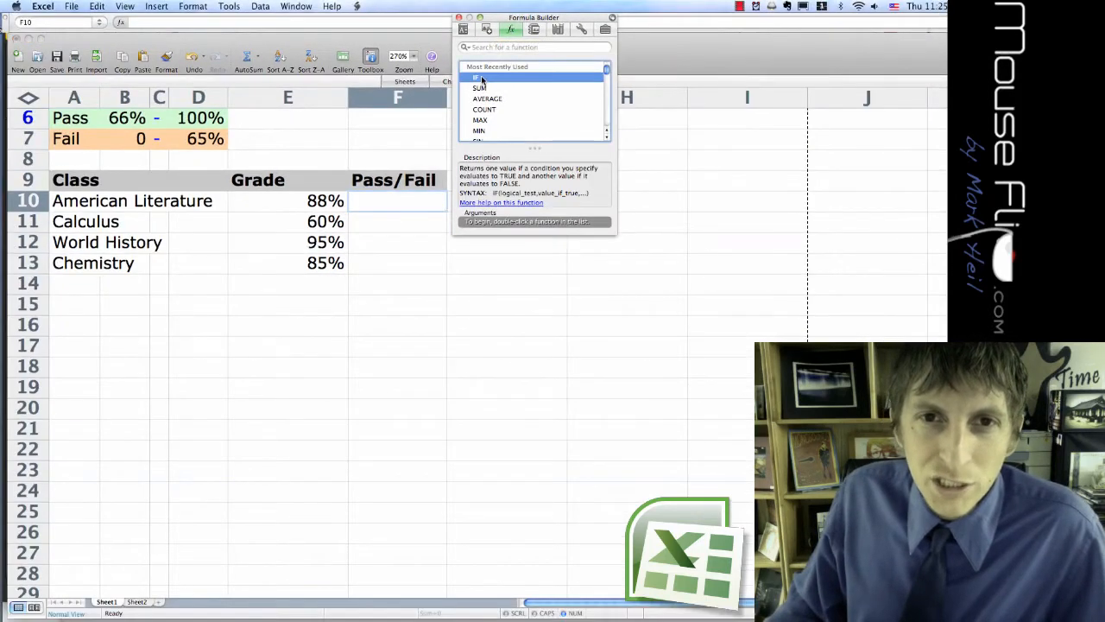
pyautogui.doubleClick(482, 79)
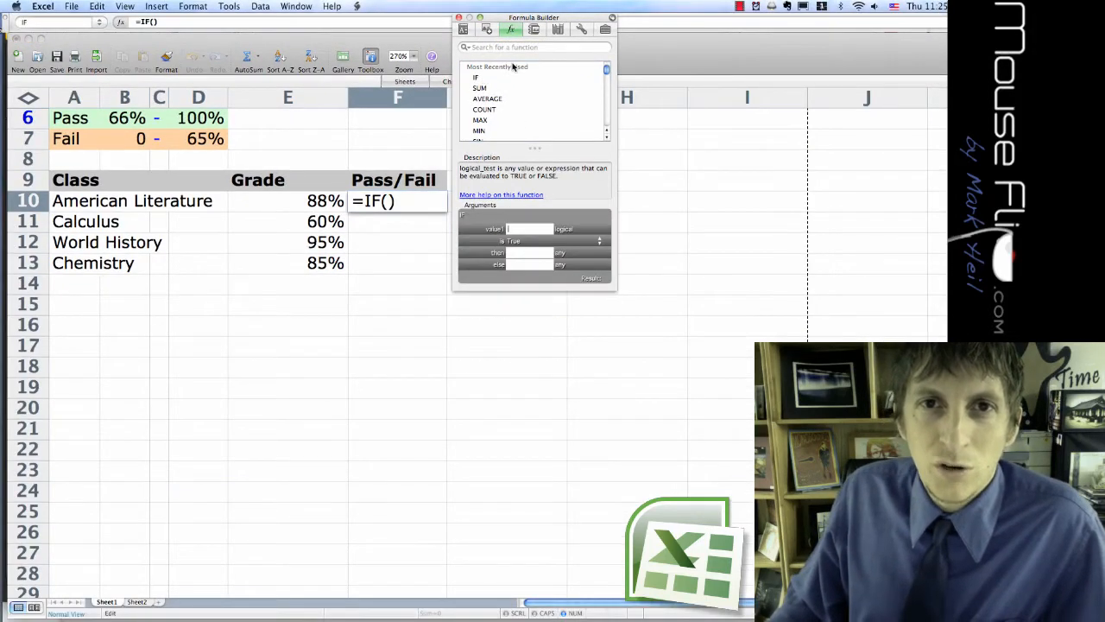
pyautogui.click(342, 202)
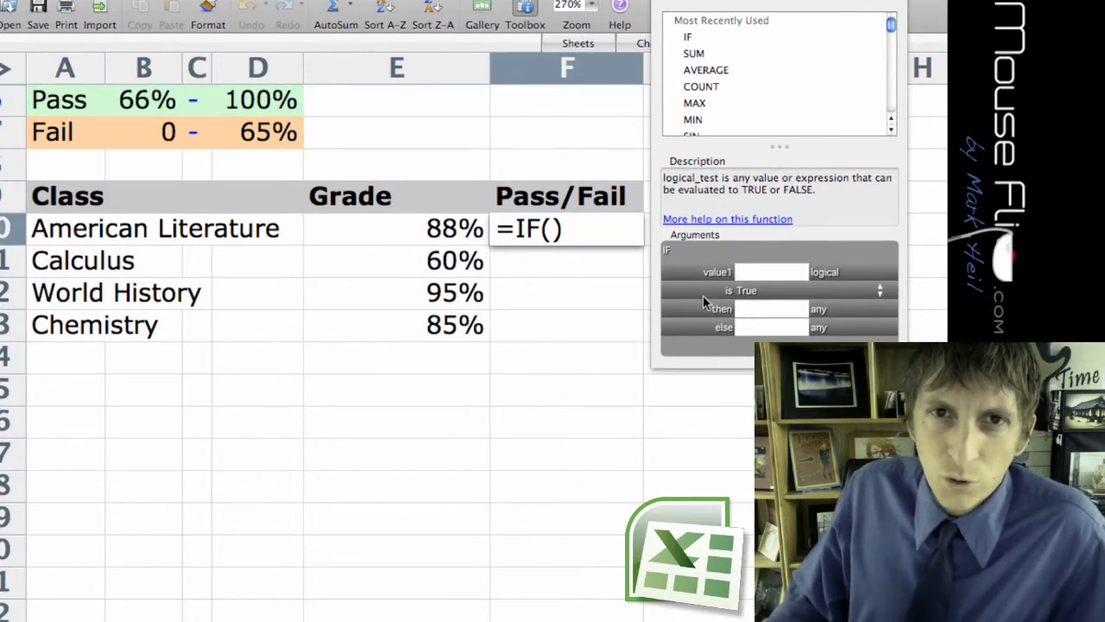
# Set the IF function's logical test in F10 to E10 greater than or equal to B6.
pyautogui.click(756, 272)
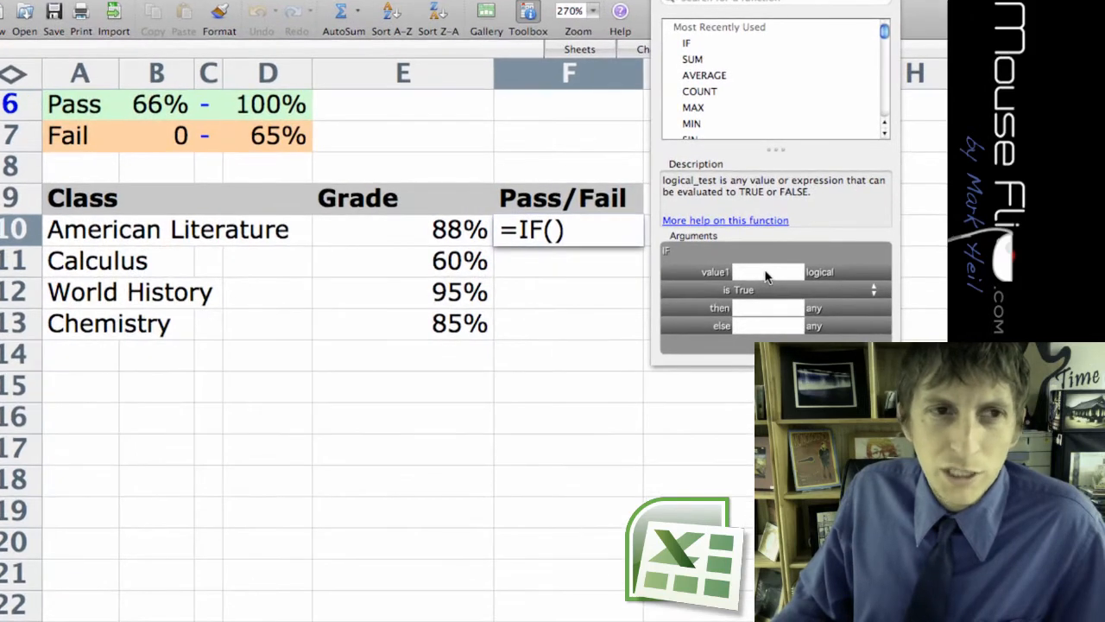
pyautogui.click(412, 238)
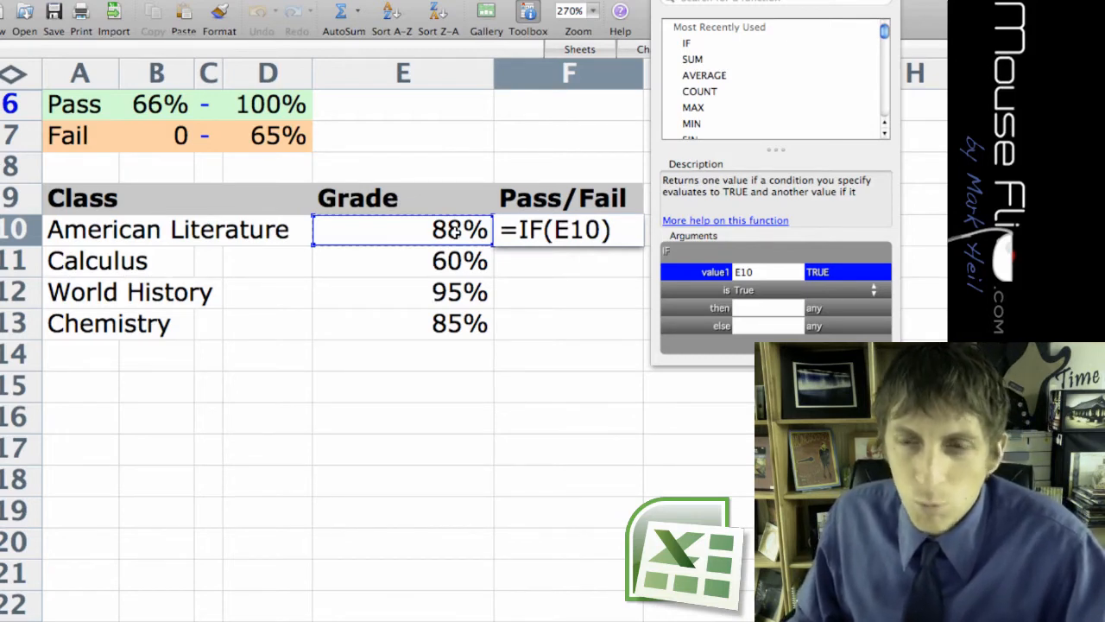
pyautogui.write('>=')
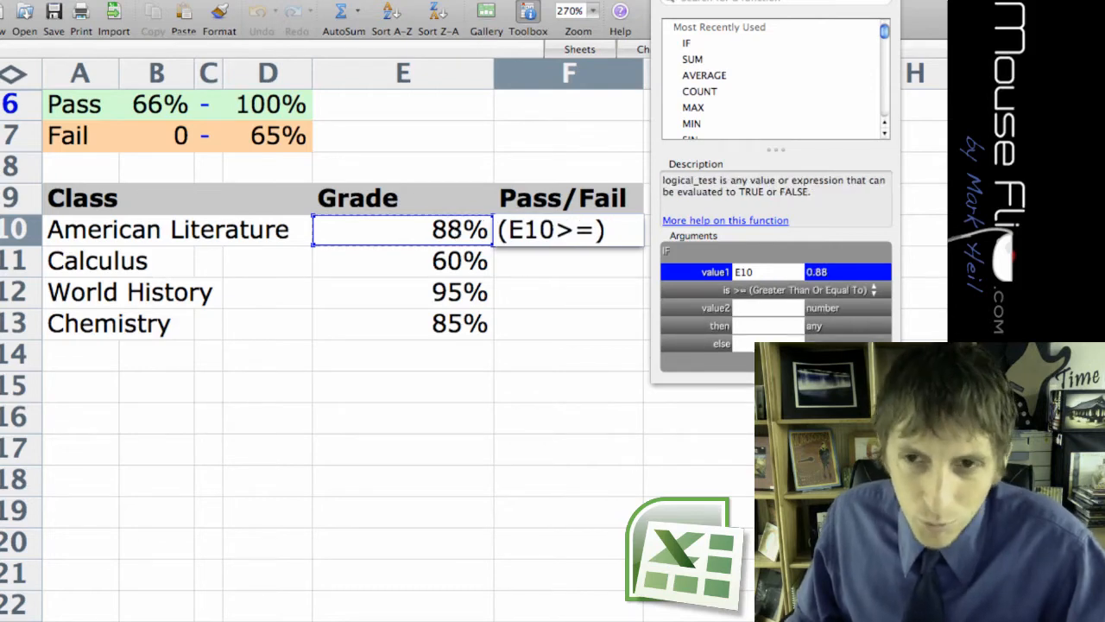
pyautogui.click(160, 105)
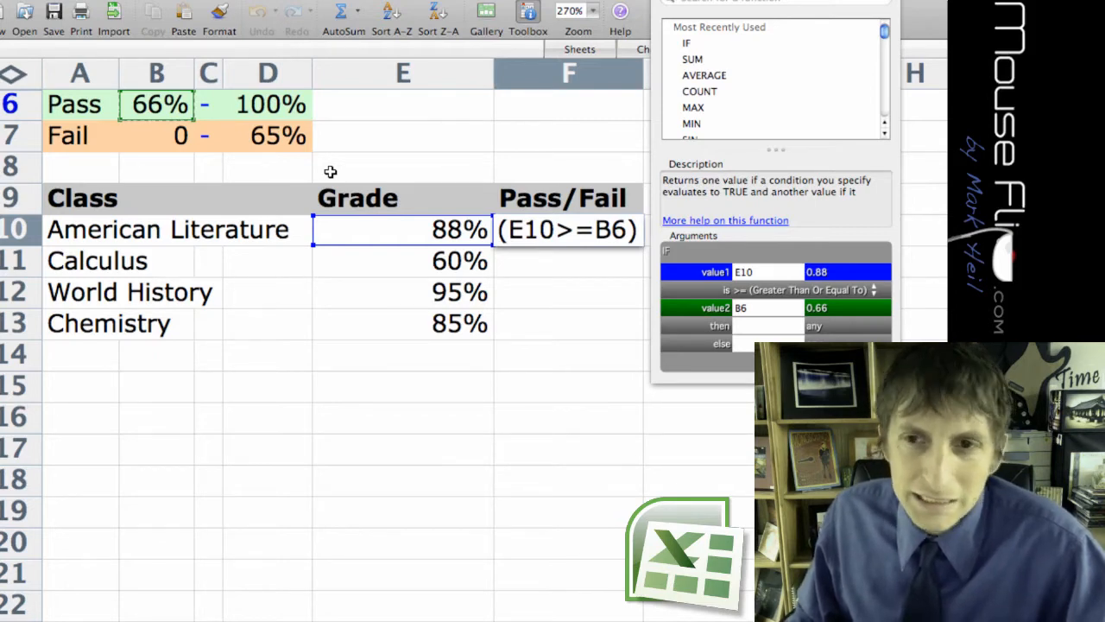
# Set the IF function's then result to A6 and its else result to A7.
pyautogui.press('Tab')
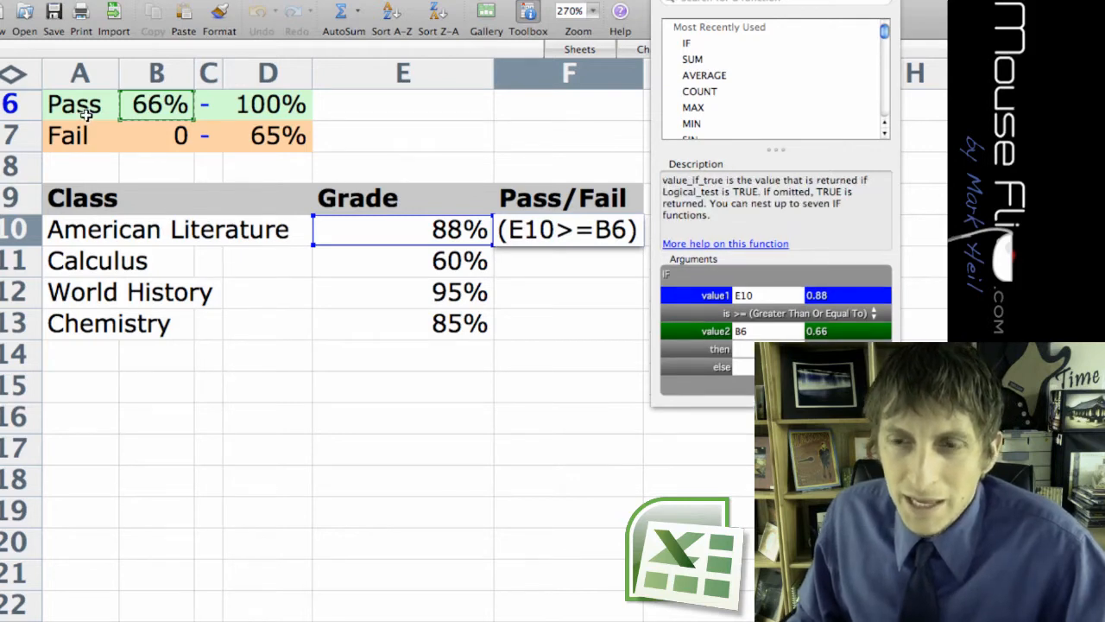
pyautogui.click(76, 107)
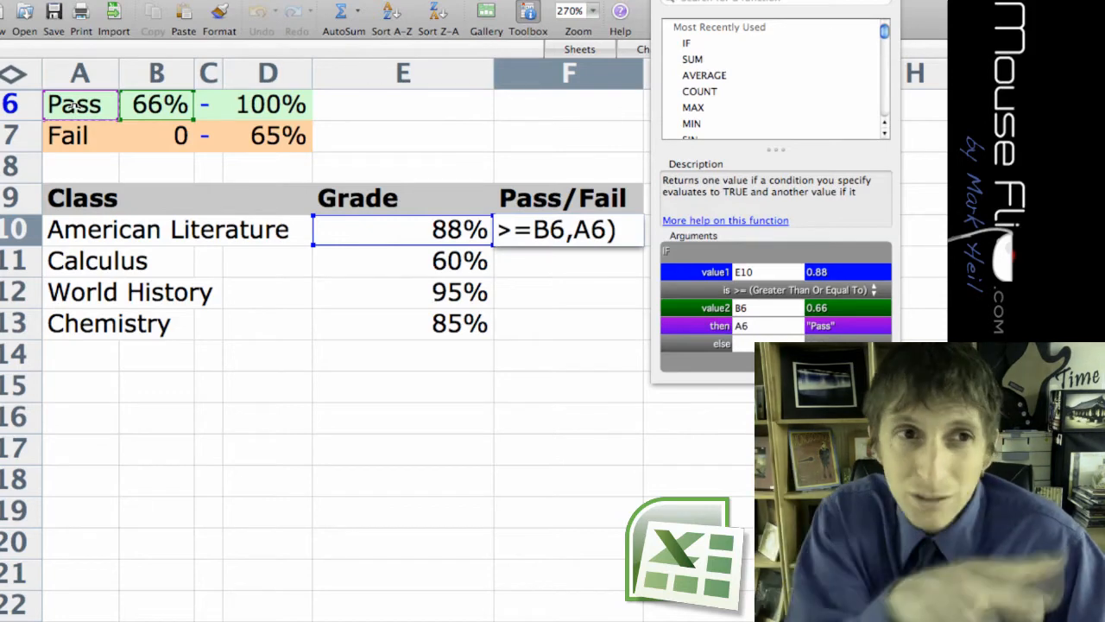
pyautogui.press('Tab')
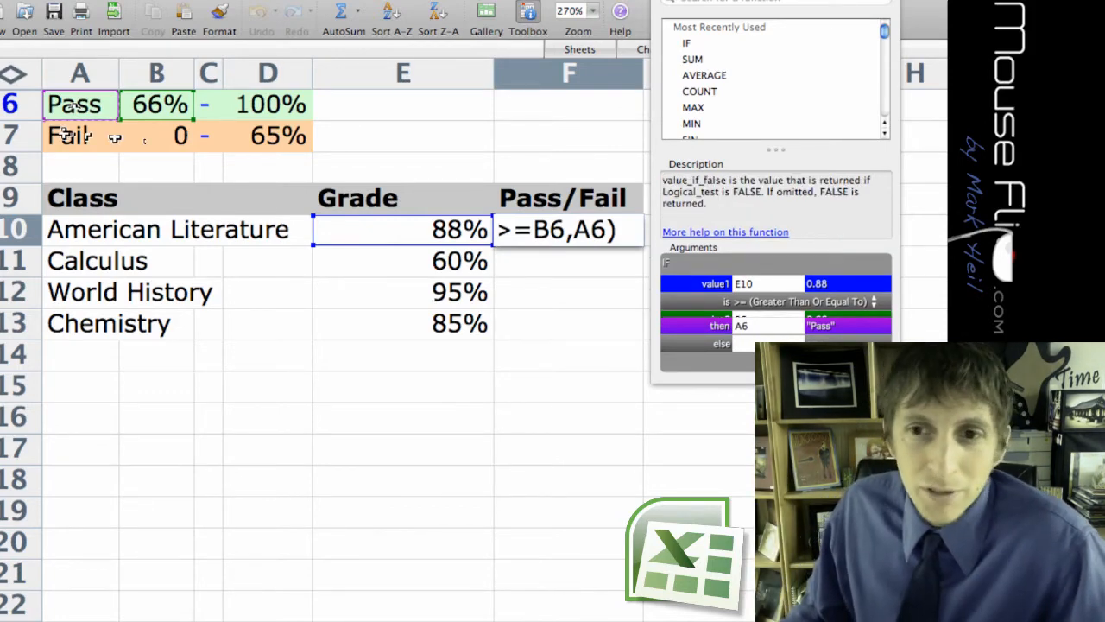
pyautogui.click(66, 136)
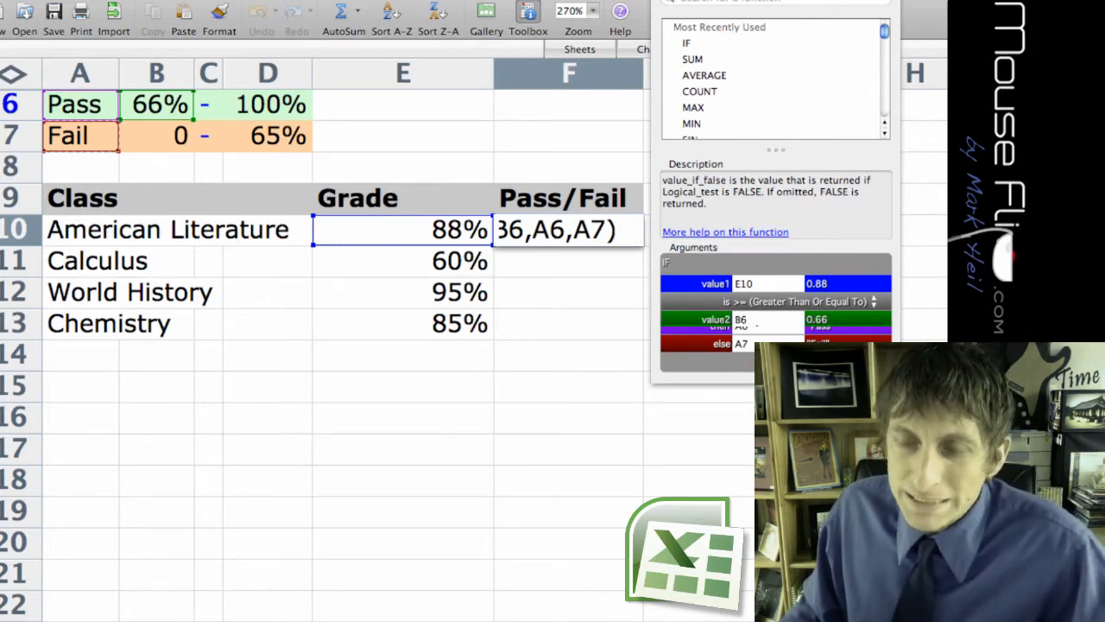
# Try literal values in the IF arguments: Take it next year as the else result and 66% as the comparison value.
pyautogui.write('Take it ne')
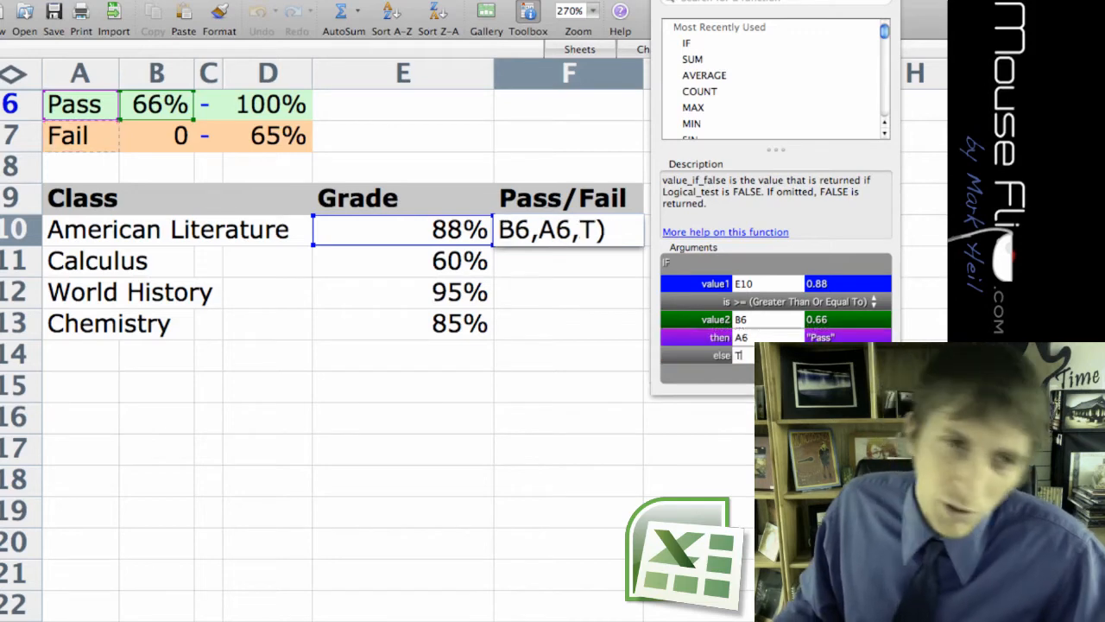
pyautogui.write('xt year')
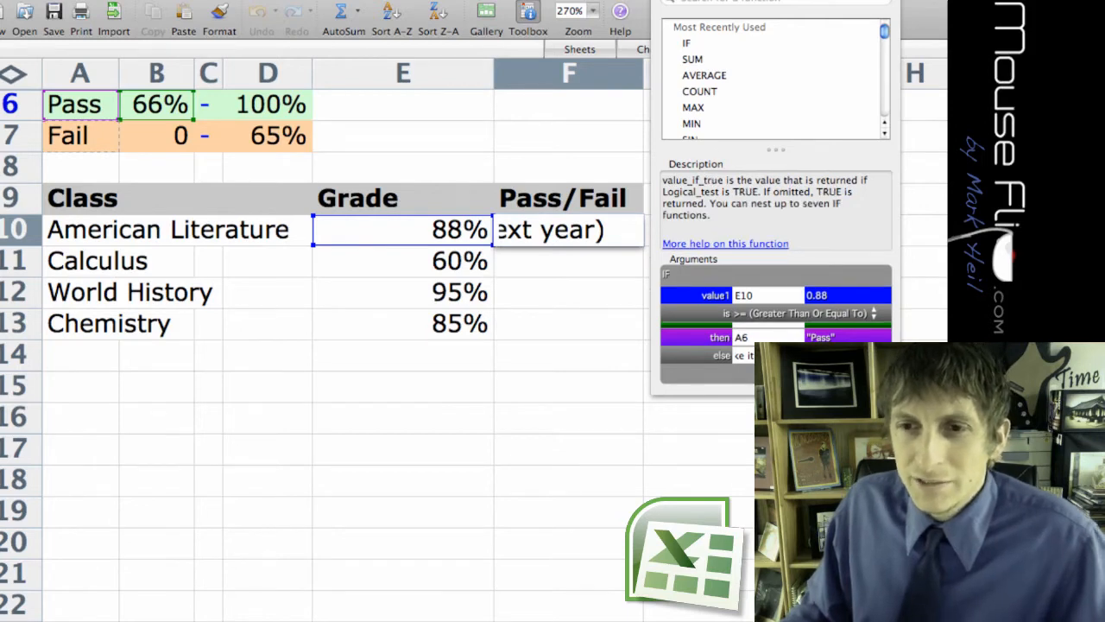
pyautogui.hotkey('shift', 'Tab')
pyautogui.write('66')
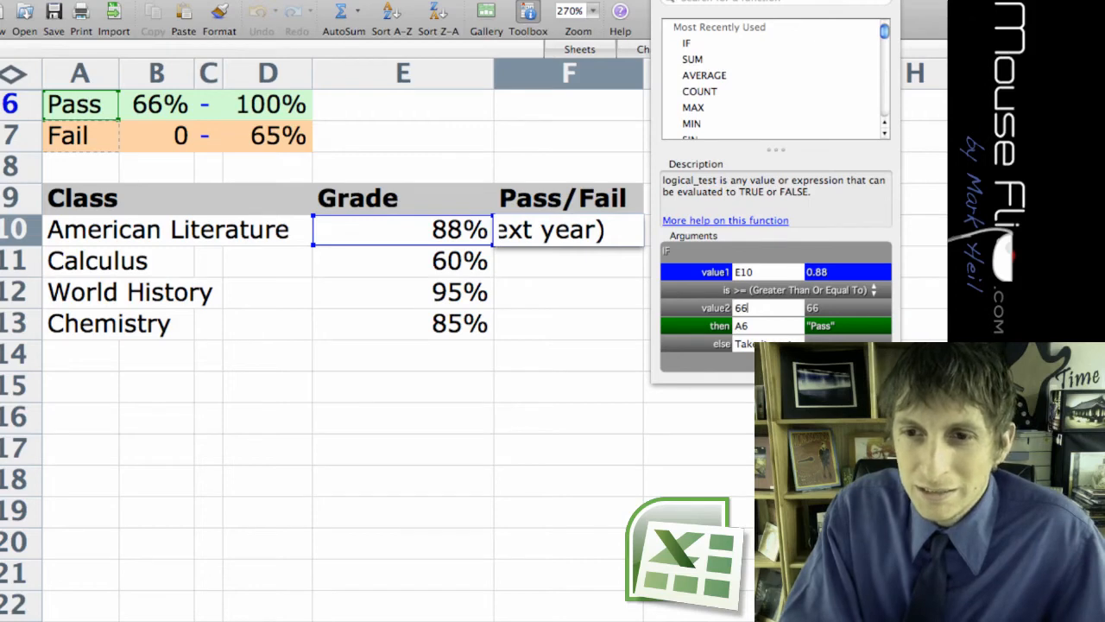
pyautogui.write('%')
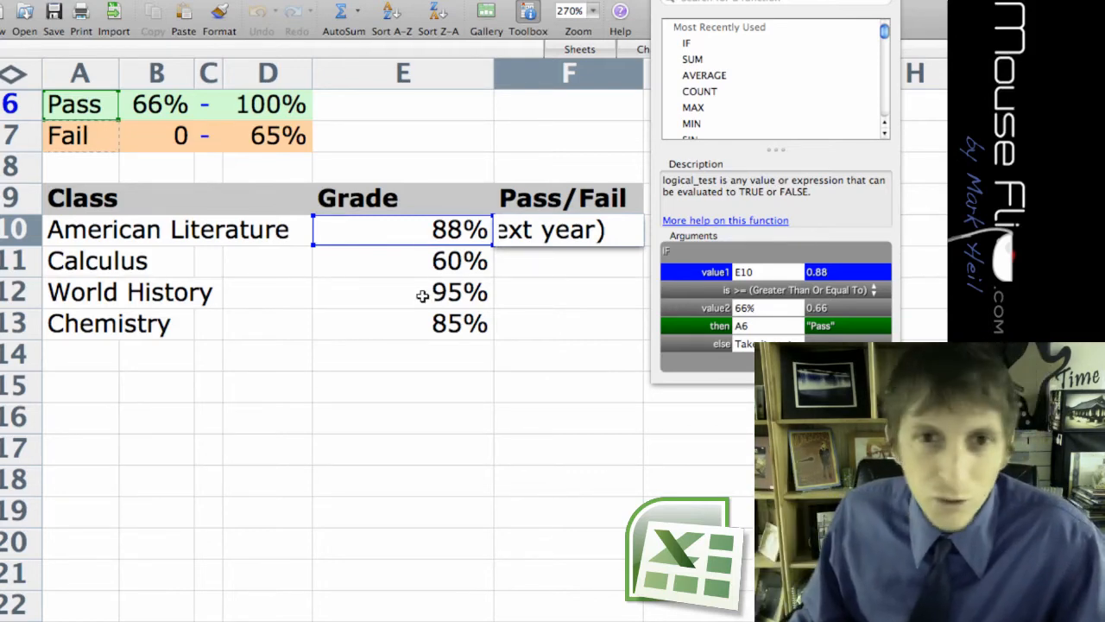
# Put the cell references B6 and A7 back as the comparison value and else result, and enter the formula in F10.
pyautogui.press('BackSpace')
pyautogui.press('BackSpace')
pyautogui.press('BackSpace')
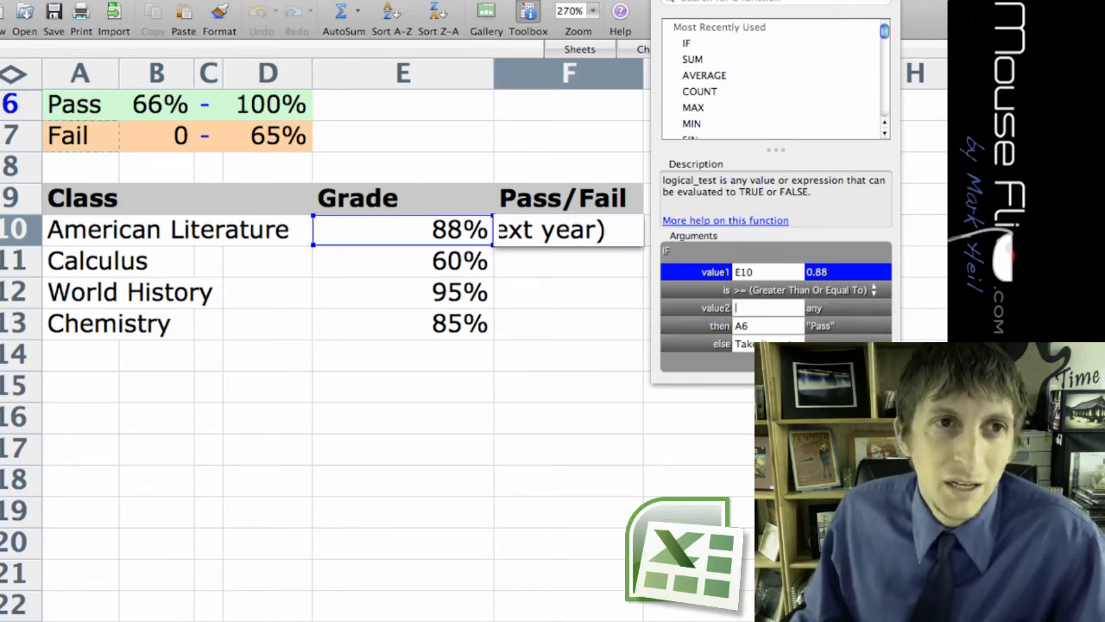
pyautogui.write('B6')
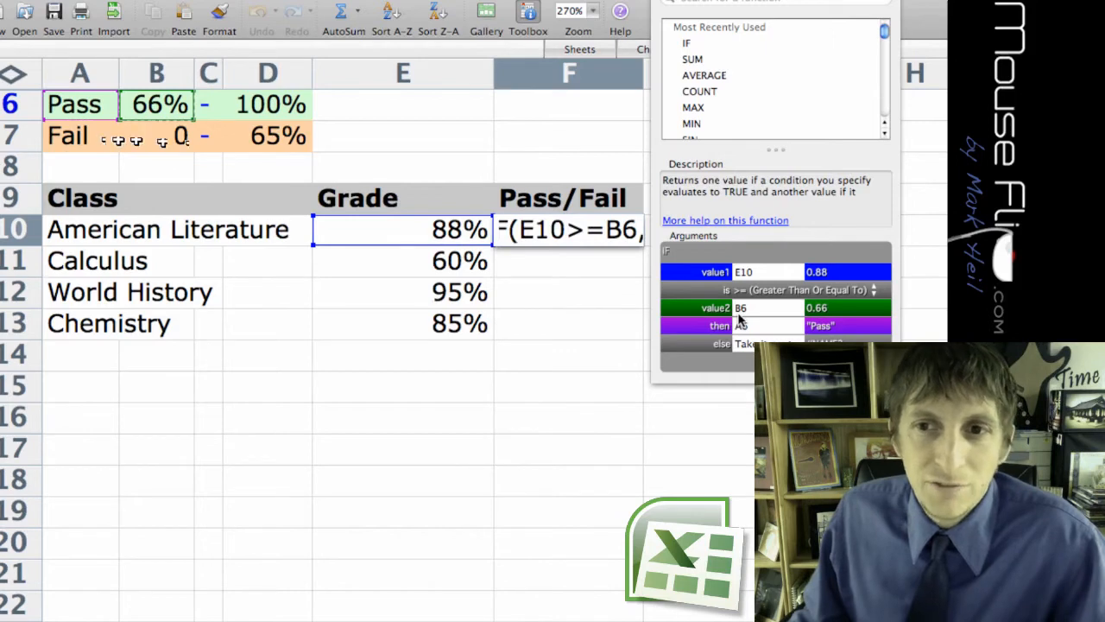
pyautogui.click(76, 138)
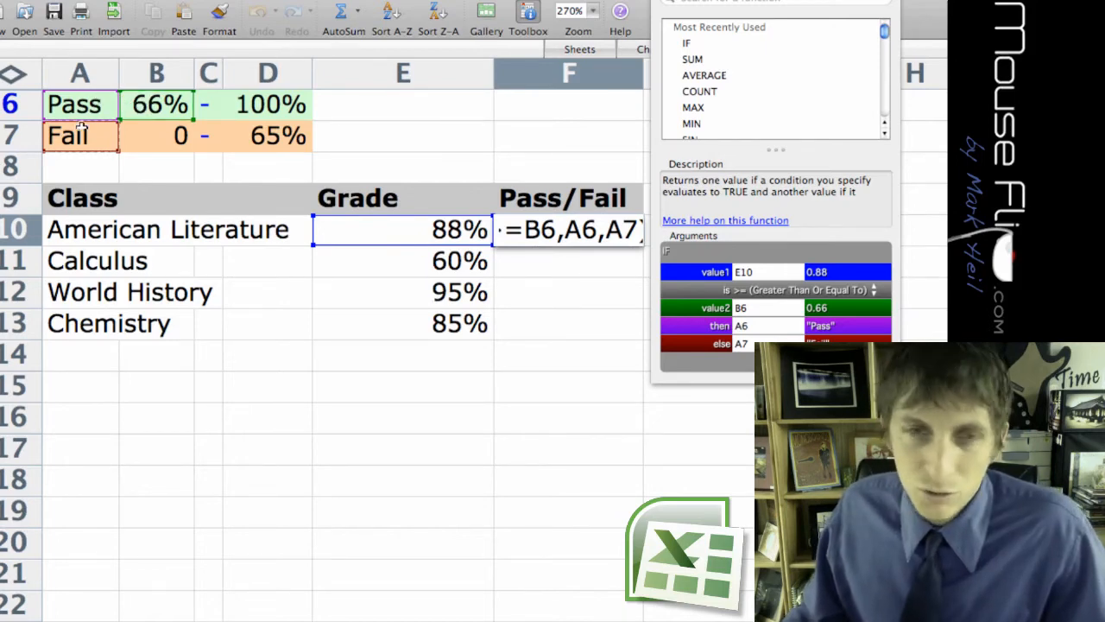
pyautogui.press('Return')
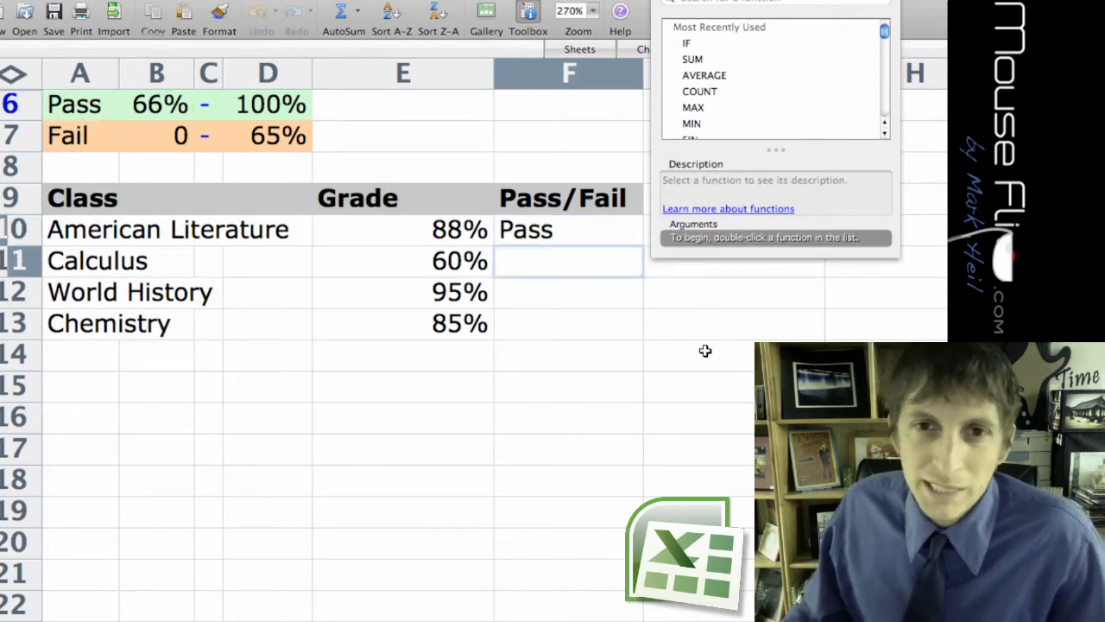
# Centre the Pass/Fail cells F10:F13 and make them bold and italic.
pyautogui.click(557, 231)
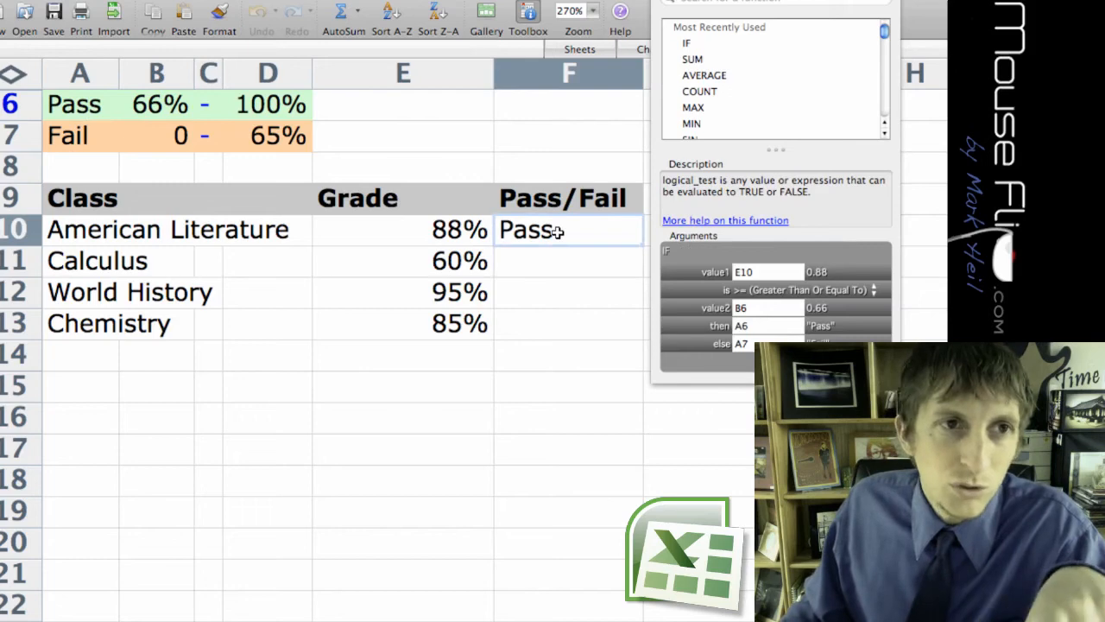
pyautogui.moveTo(557, 232); pyautogui.dragTo(554, 313)
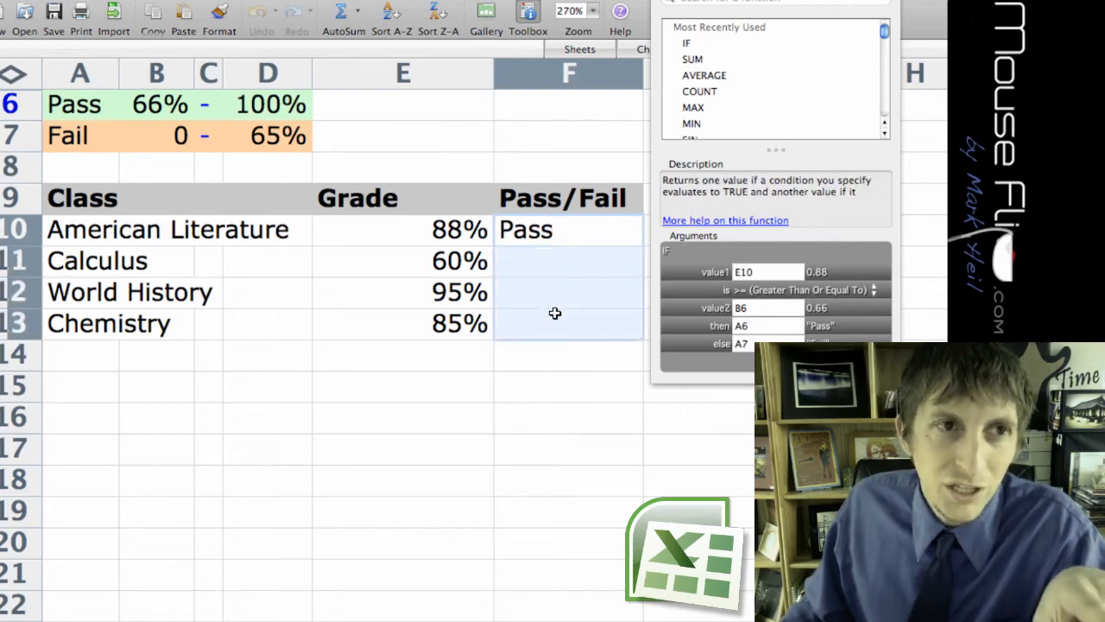
pyautogui.press('super+e')
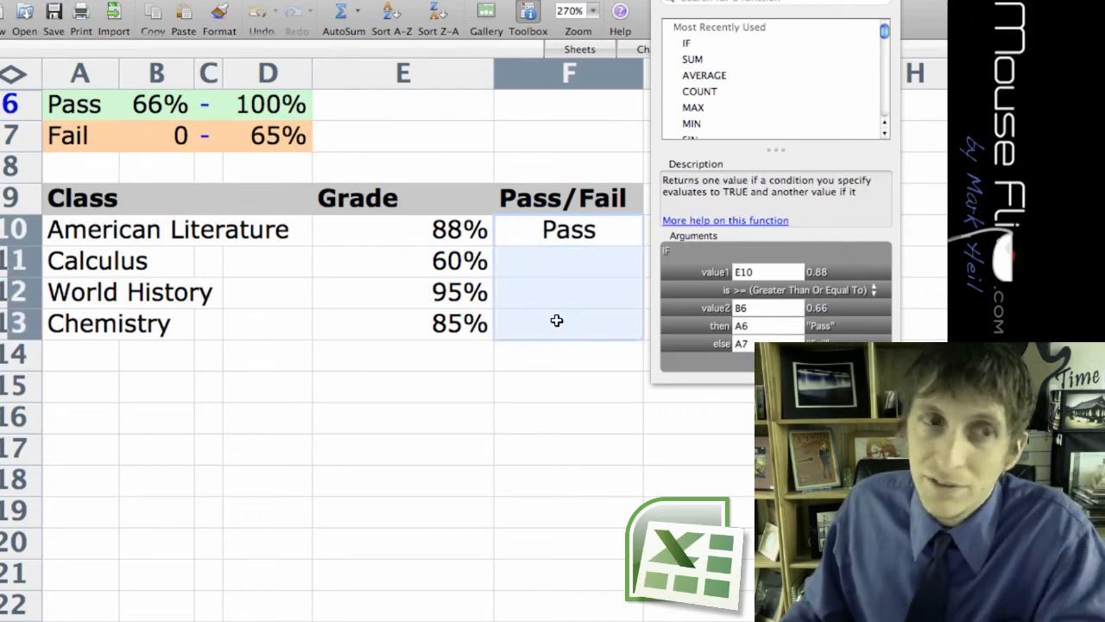
pyautogui.click(561, 350)
pyautogui.moveTo(589, 238); pyautogui.dragTo(583, 316)
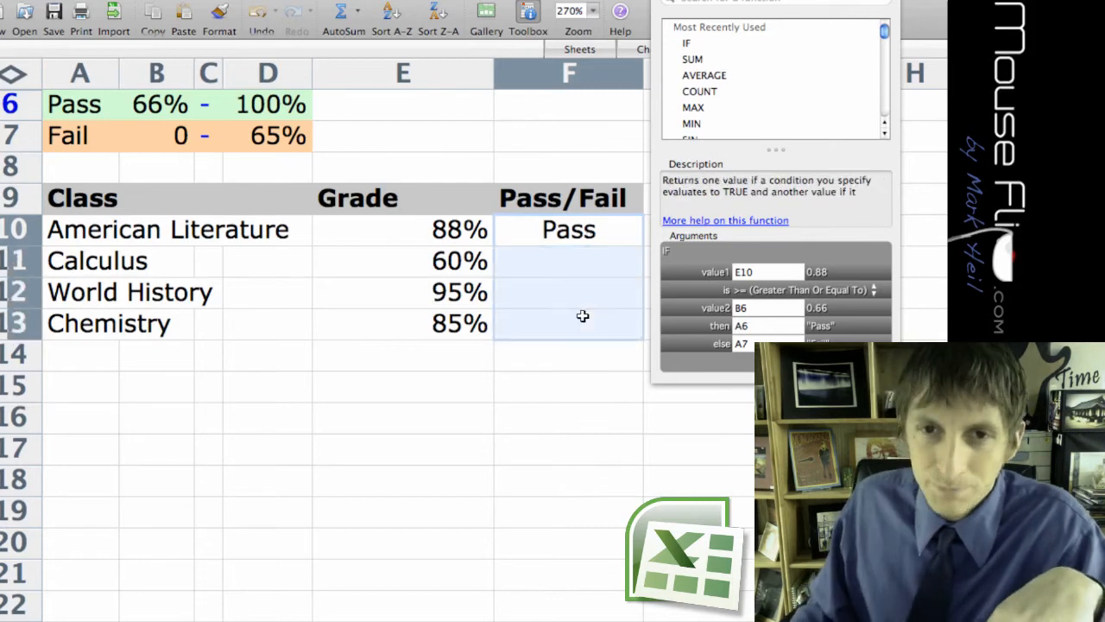
pyautogui.press('super+b')
pyautogui.press('super+i')
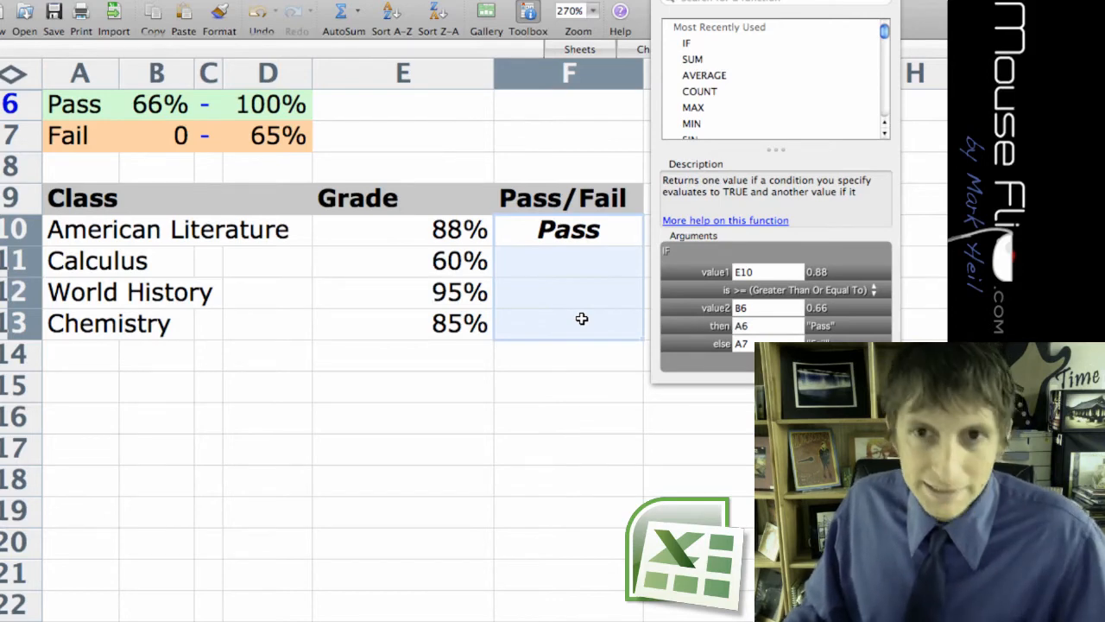
pyautogui.click(538, 293)
pyautogui.click(587, 239)
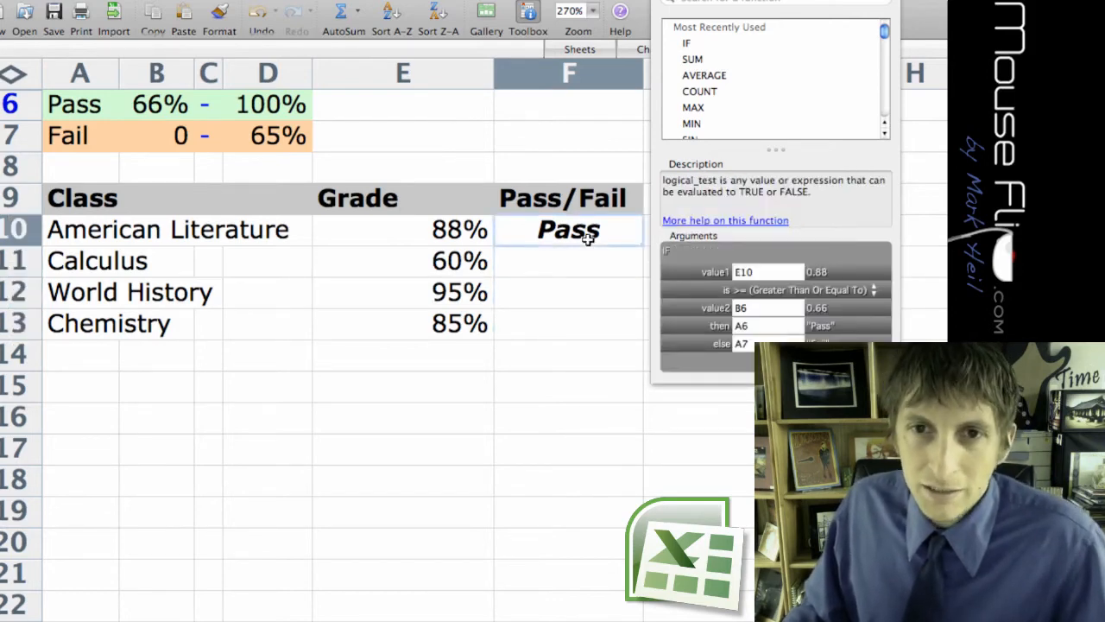
pyautogui.click(566, 271)
pyautogui.doubleClick(565, 270)
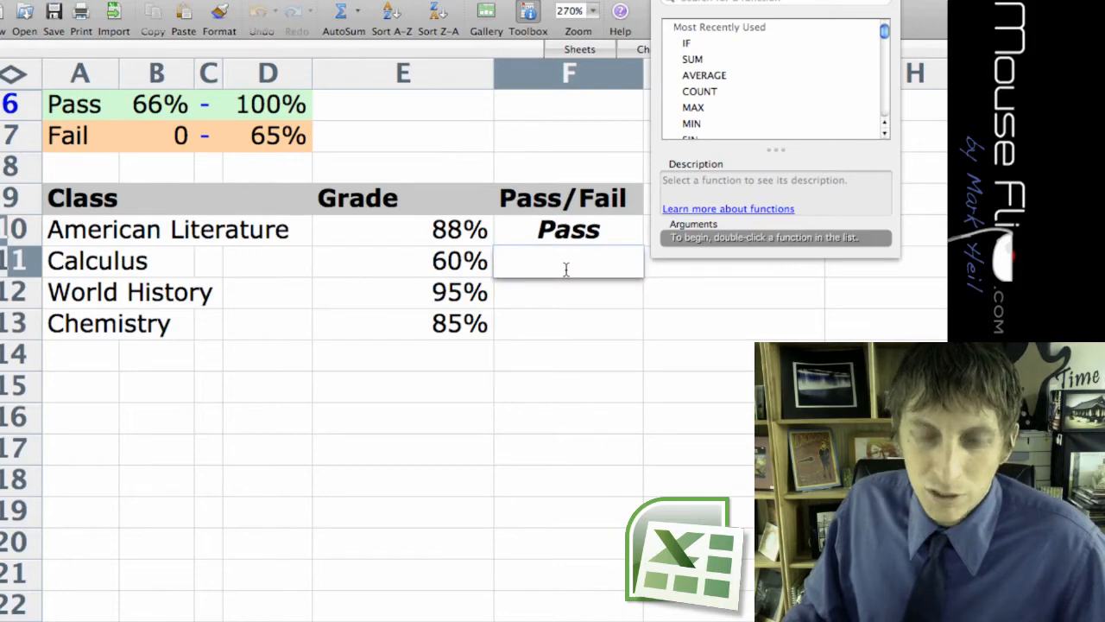
# Fill the IF formula from F10 down into F11 for Calculus.
pyautogui.click(546, 238)
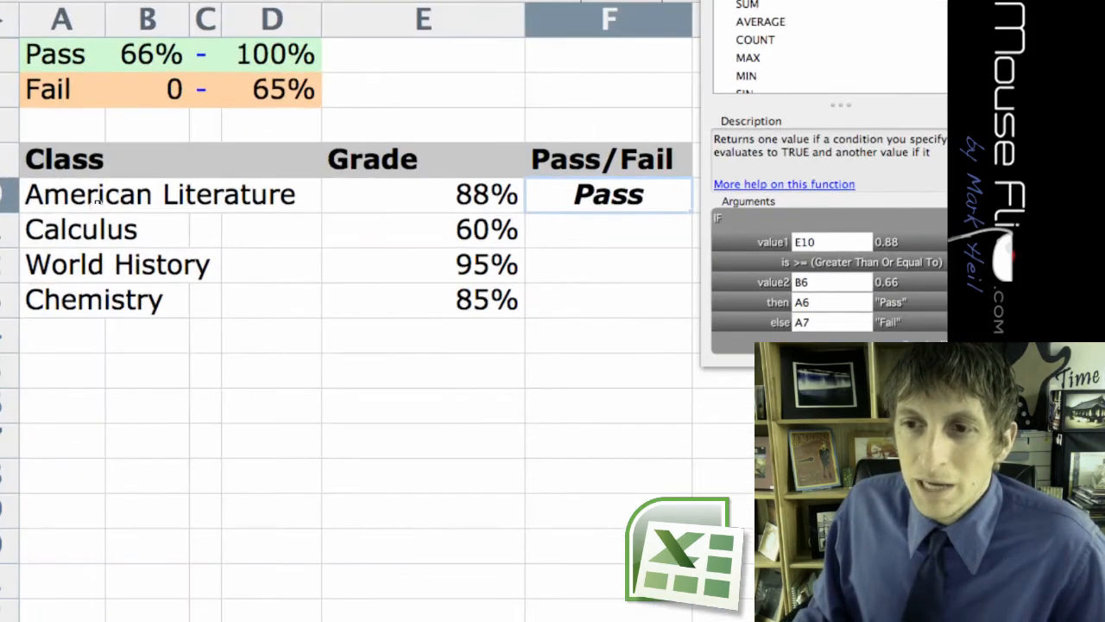
pyautogui.click(576, 237)
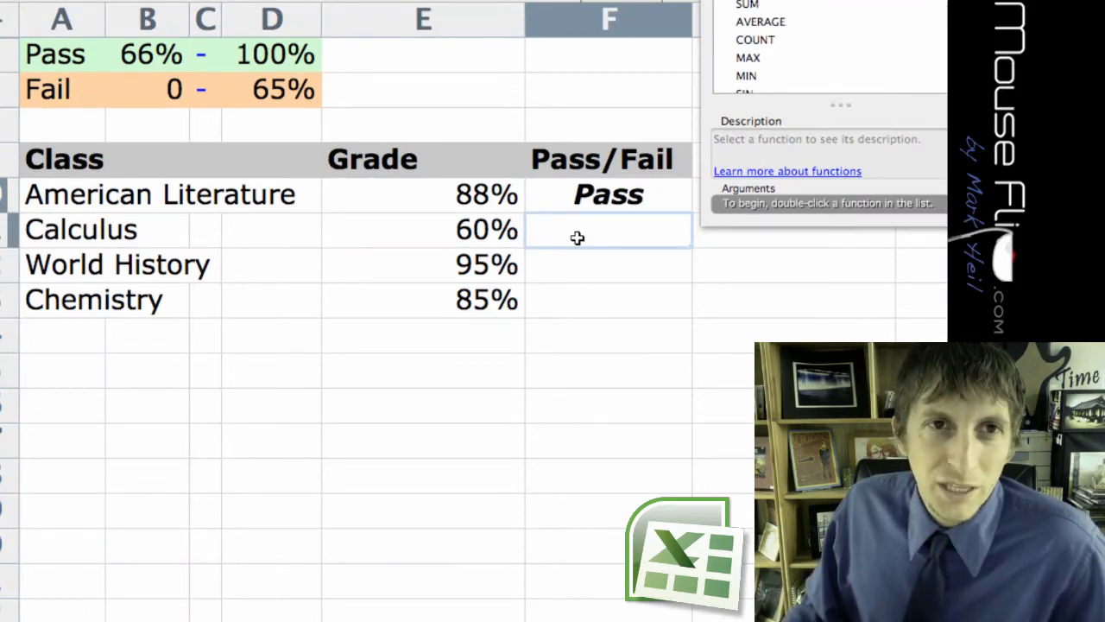
pyautogui.click(562, 200)
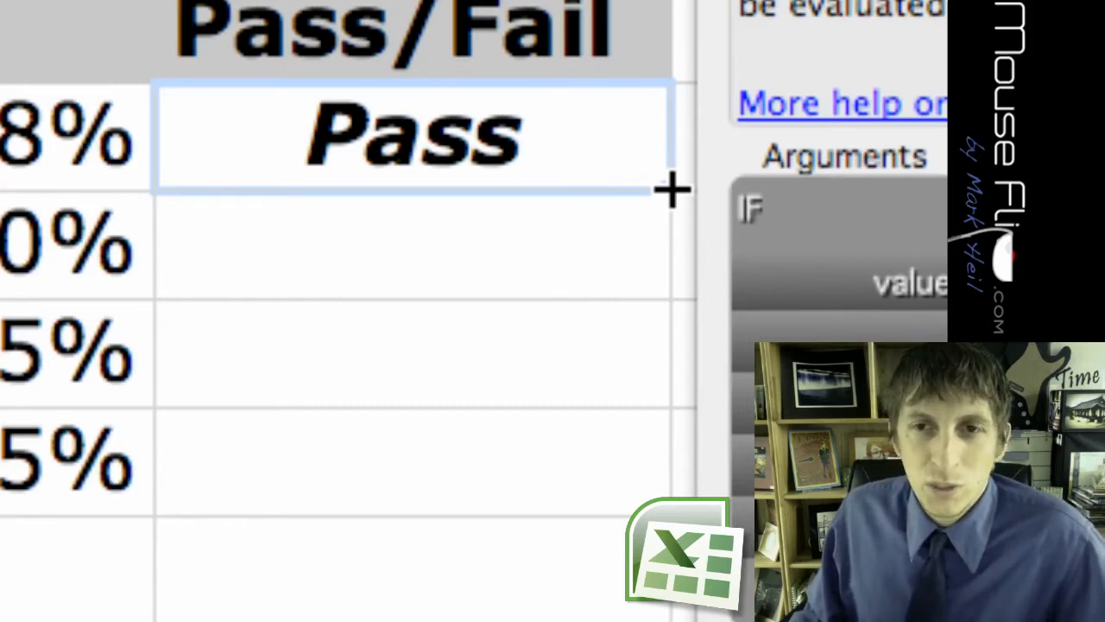
pyautogui.moveTo(671, 190); pyautogui.dragTo(671, 259)
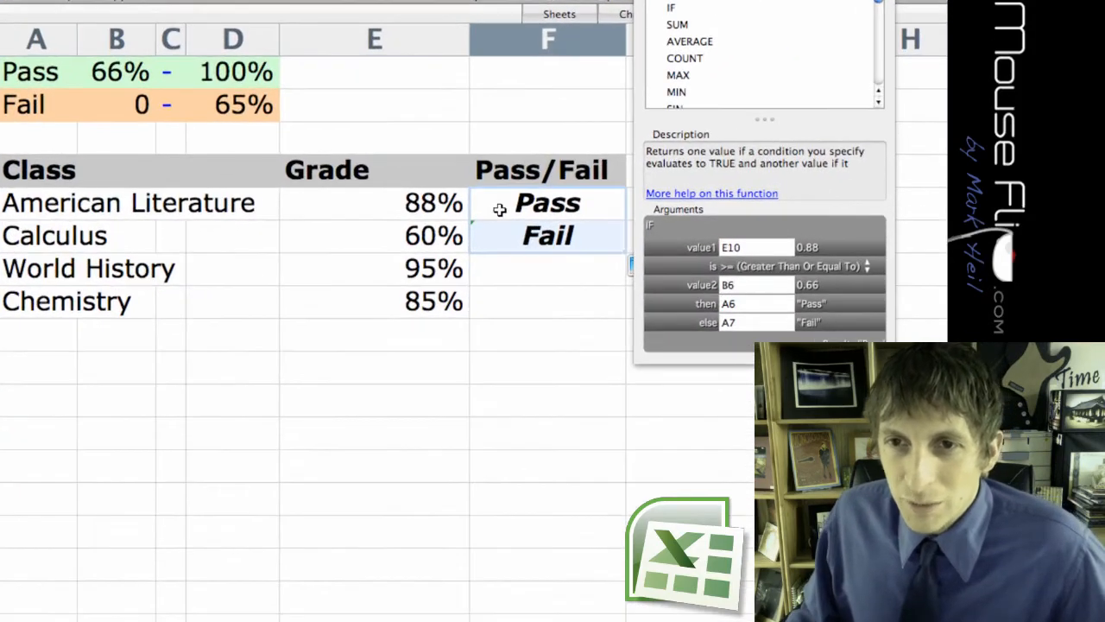
# Open the copied formula in F11 to examine which cells it references, leaving it as it is.
pyautogui.click(497, 232)
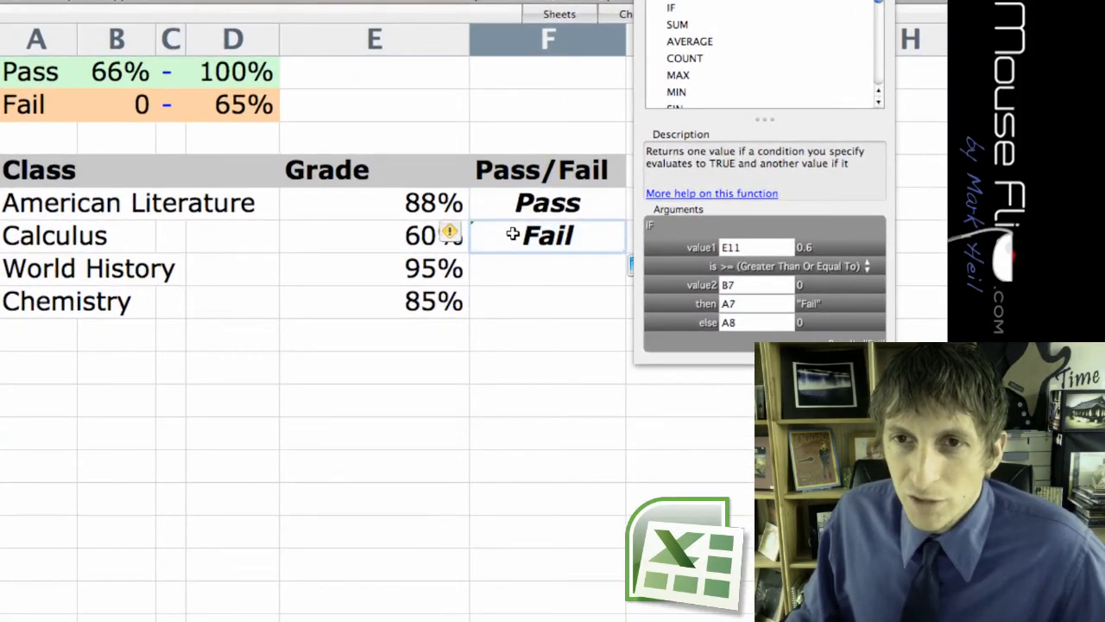
pyautogui.click(508, 270)
pyautogui.click(510, 234)
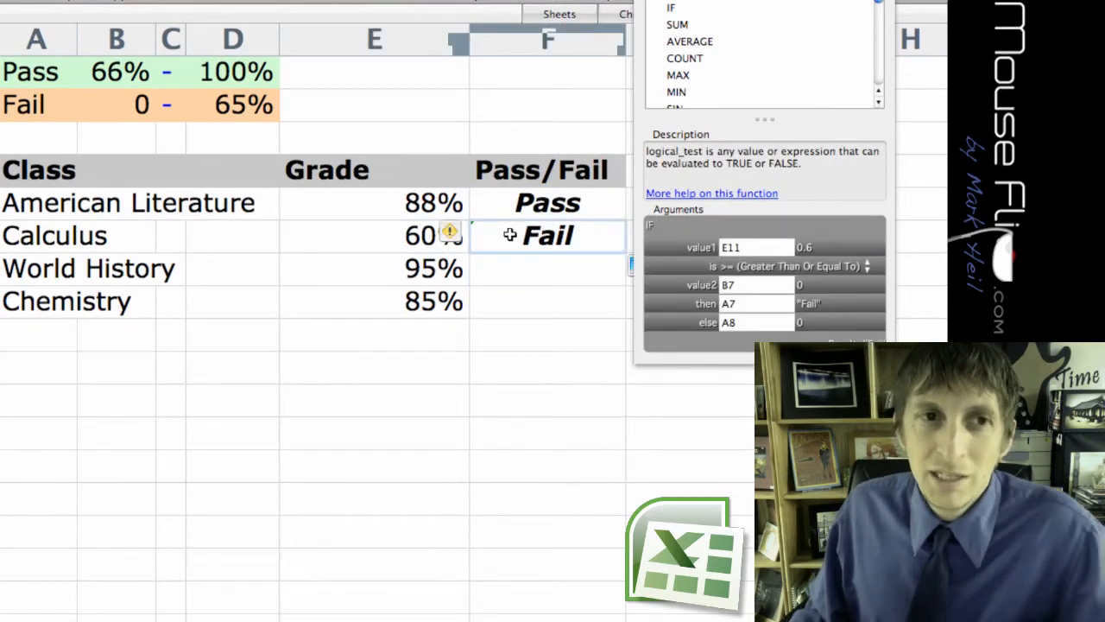
pyautogui.doubleClick(510, 234)
pyautogui.click(559, 236)
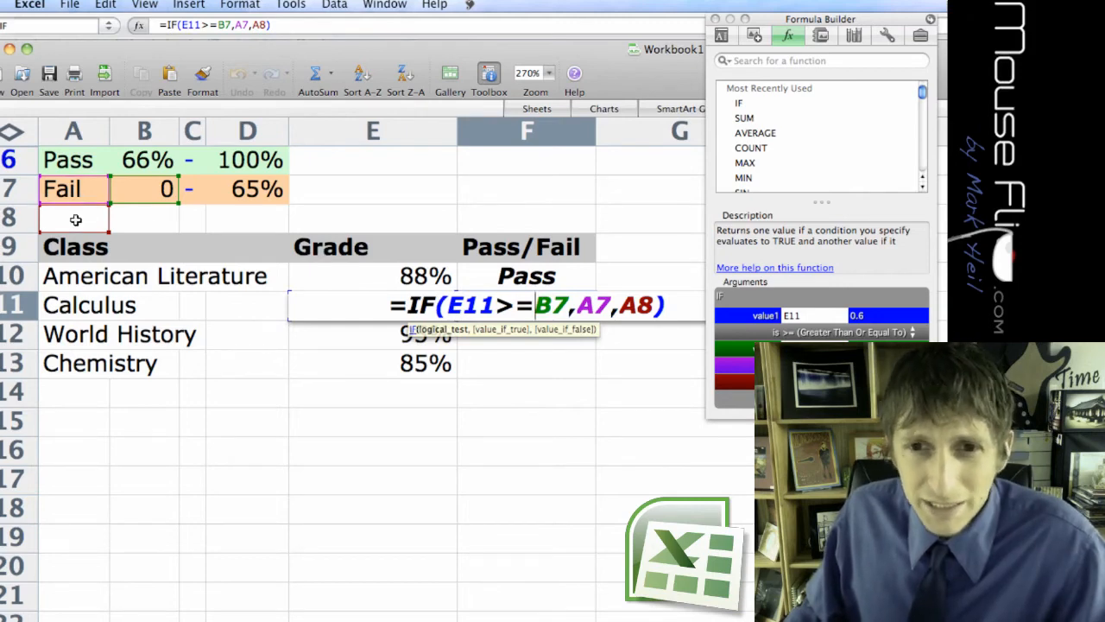
pyautogui.press('Return')
pyautogui.press('Up')
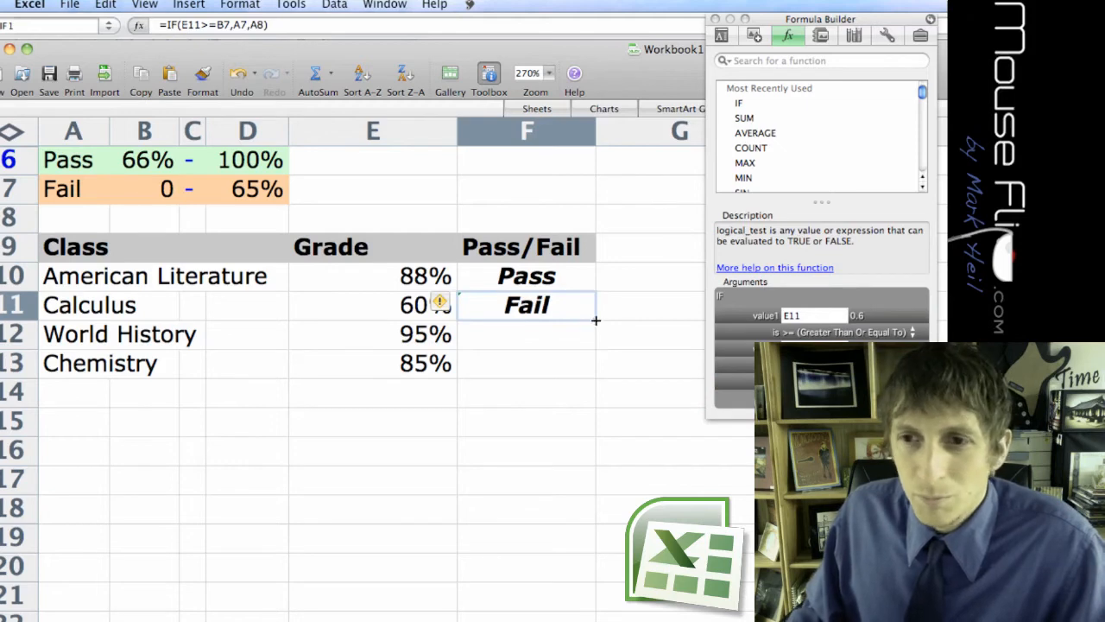
# Fill the formula from F11 down through F13 and check the cell references in F12's formula.
pyautogui.moveTo(596, 320); pyautogui.dragTo(594, 368)
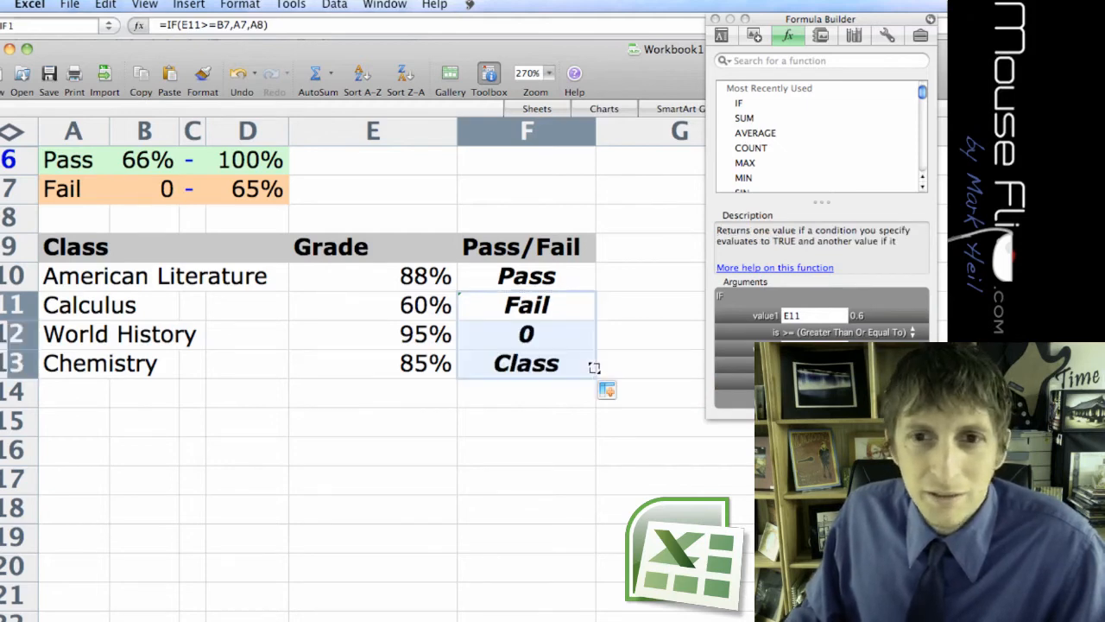
pyautogui.click(528, 337)
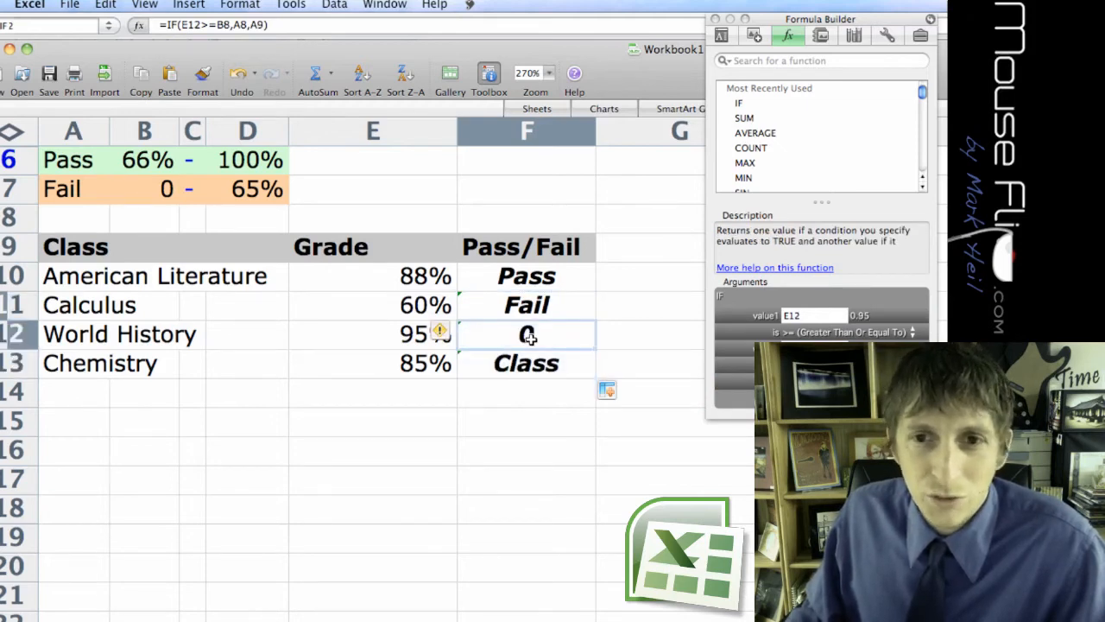
pyautogui.doubleClick(529, 337)
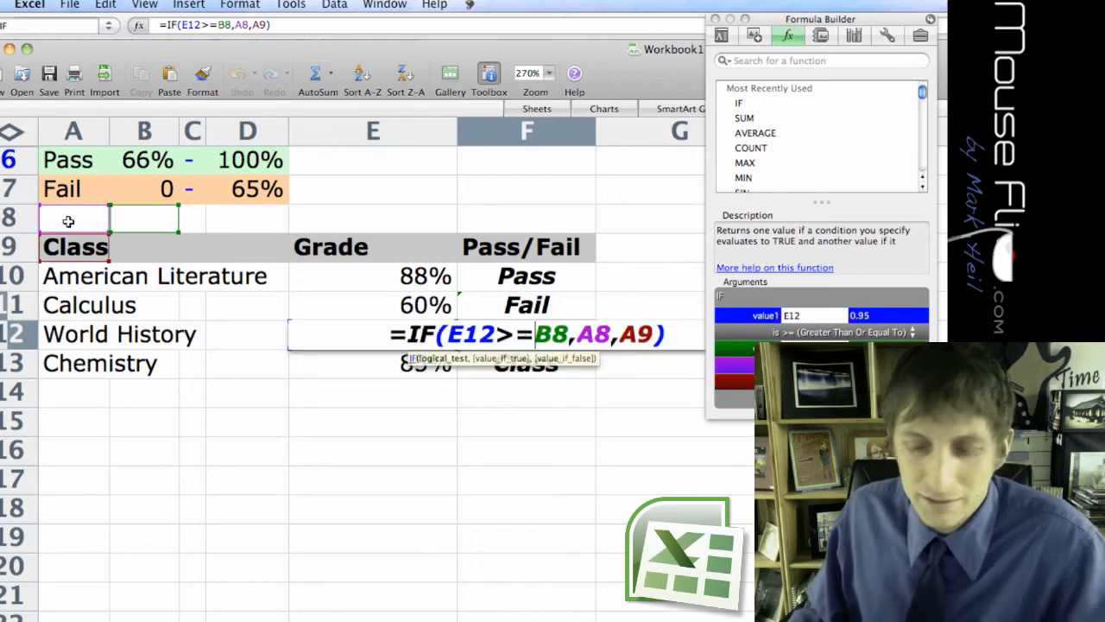
pyautogui.press('Return')
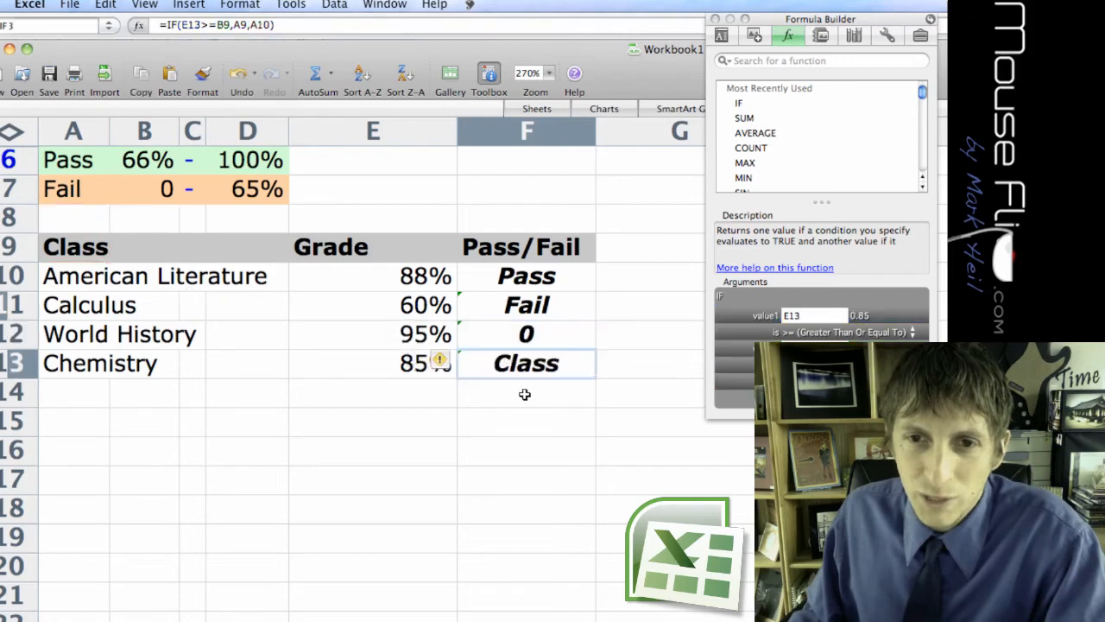
# Open the IF formula in F10 to examine which cells it references, leaving it as it is.
pyautogui.click(533, 304)
pyautogui.click(537, 277)
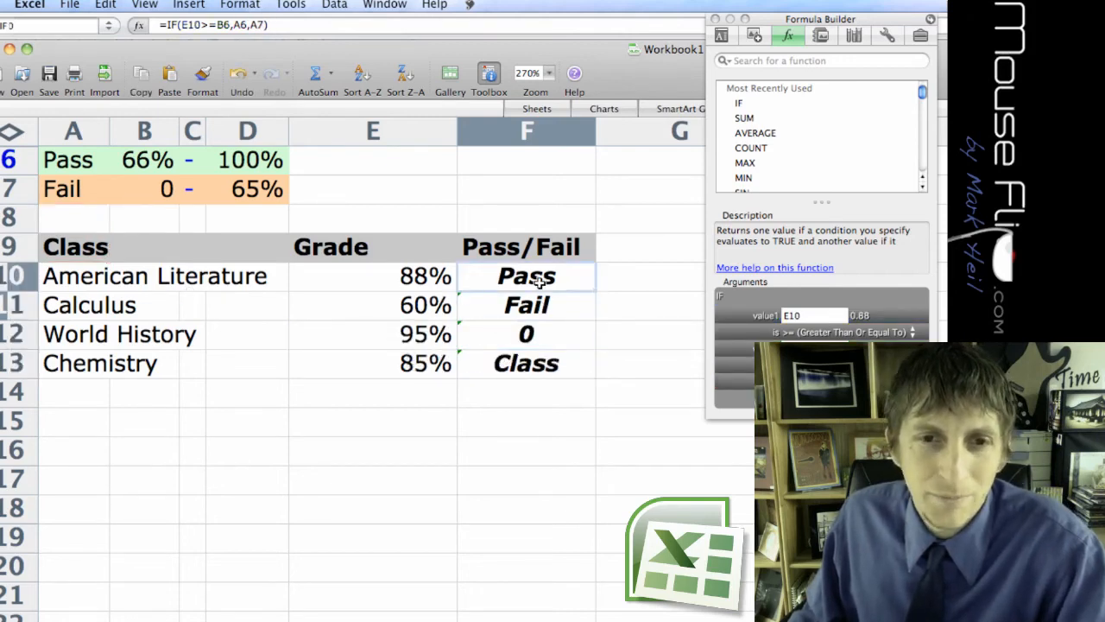
pyautogui.doubleClick(572, 279)
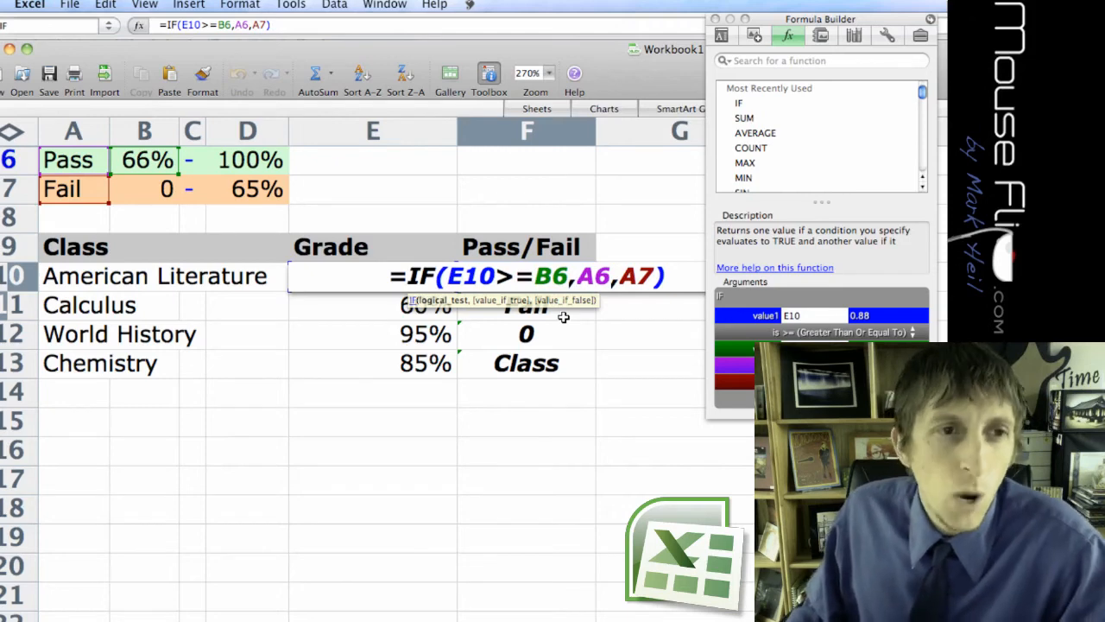
pyautogui.press('Return')
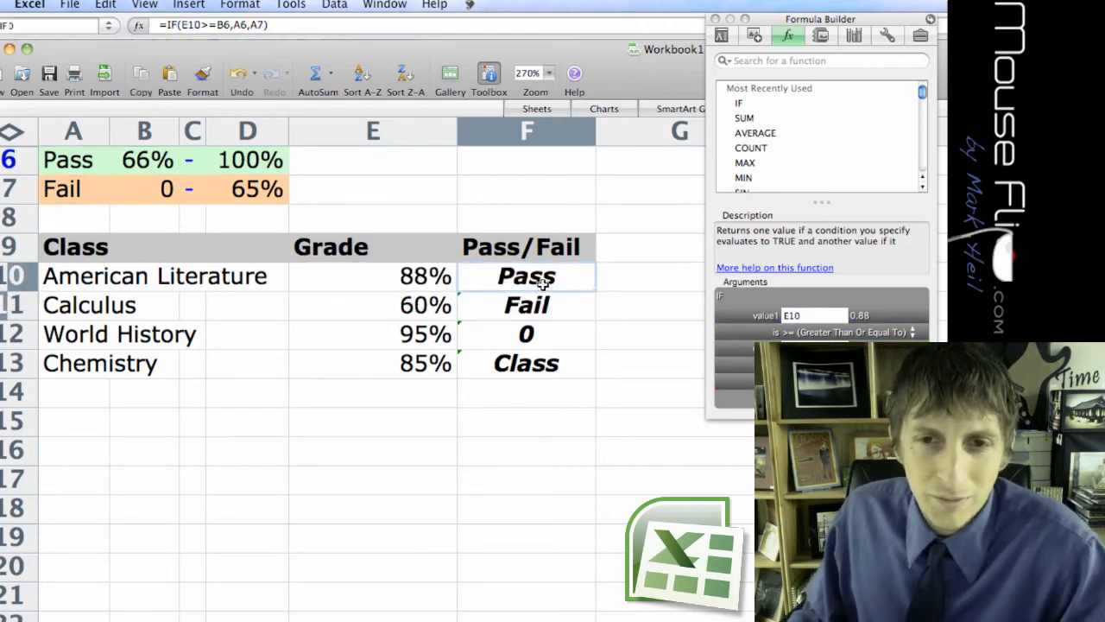
# Refill the formula from F10 into F11 and inspect the cell references in F11, discarding any accidental edit.
pyautogui.click(590, 309)
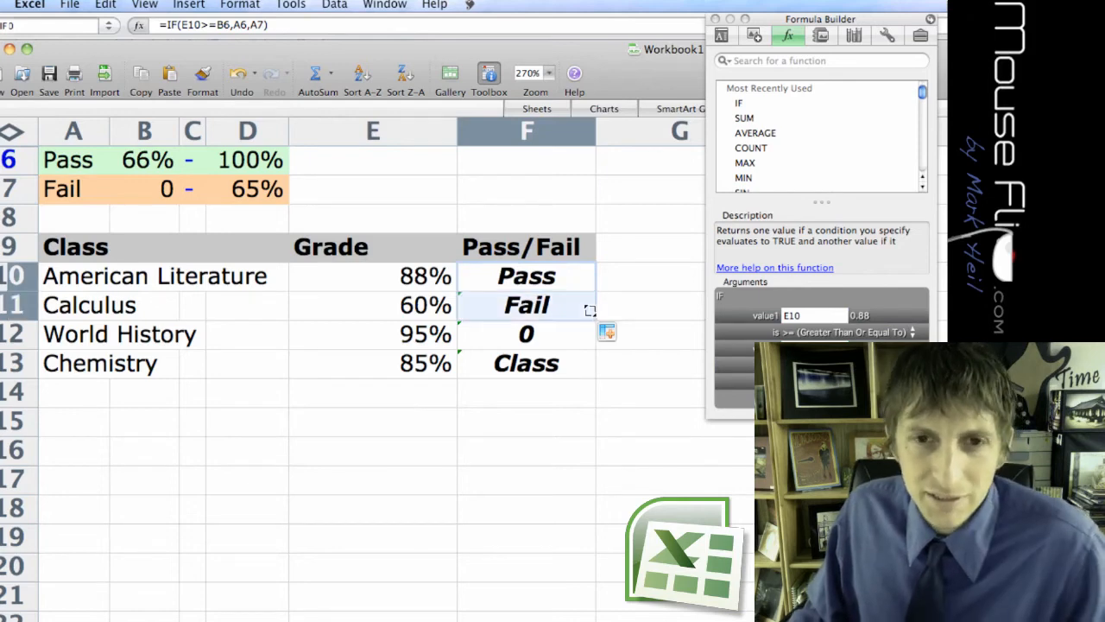
pyautogui.doubleClick(537, 313)
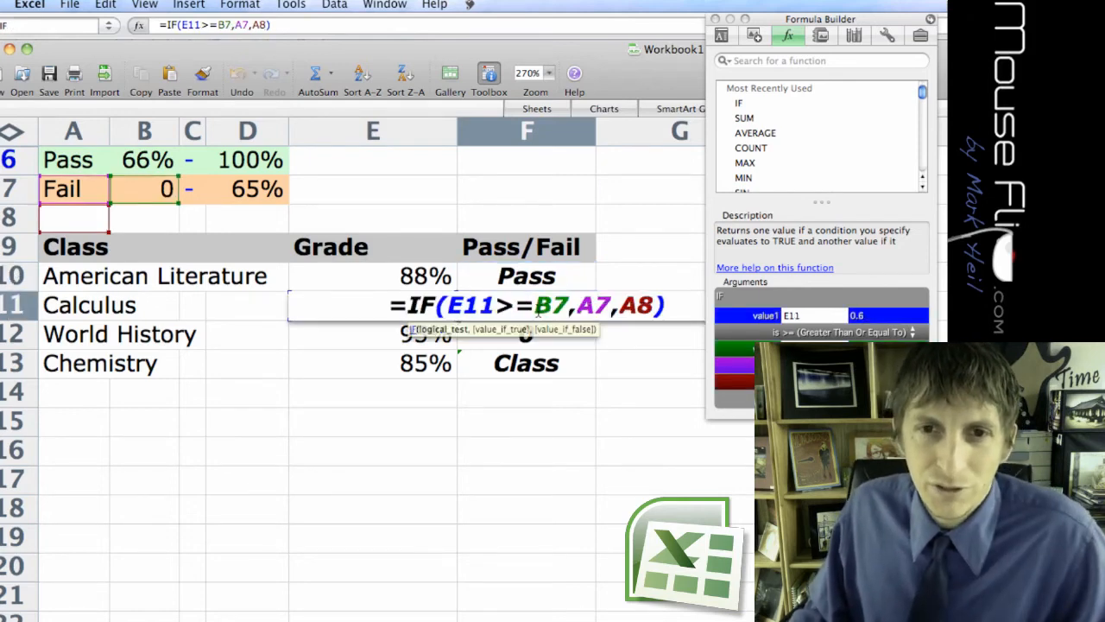
pyautogui.moveTo(448, 306); pyautogui.dragTo(480, 307)
pyautogui.click(533, 339)
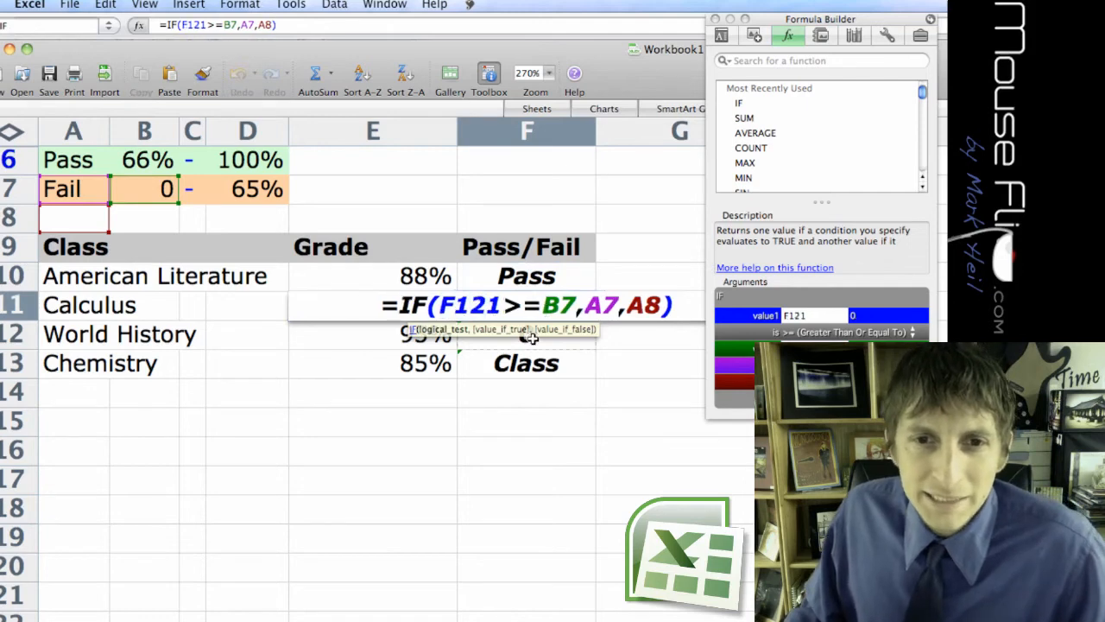
pyautogui.press('Escape')
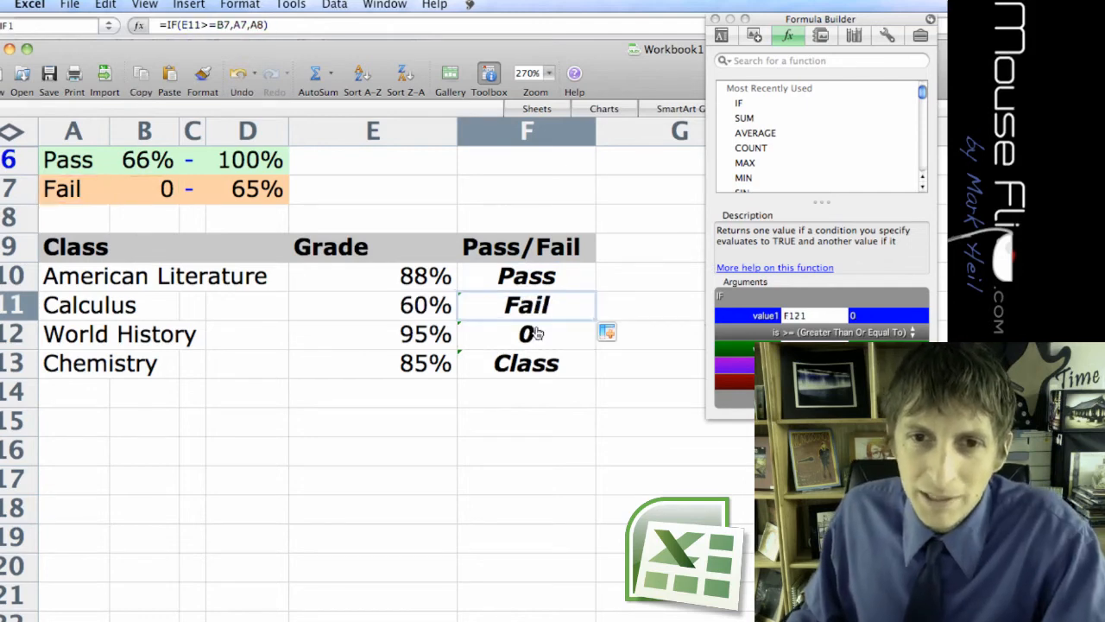
# In F10's IF formula for American Literature, make the passing-threshold reference absolute as $B$6.
pyautogui.click(100, 159)
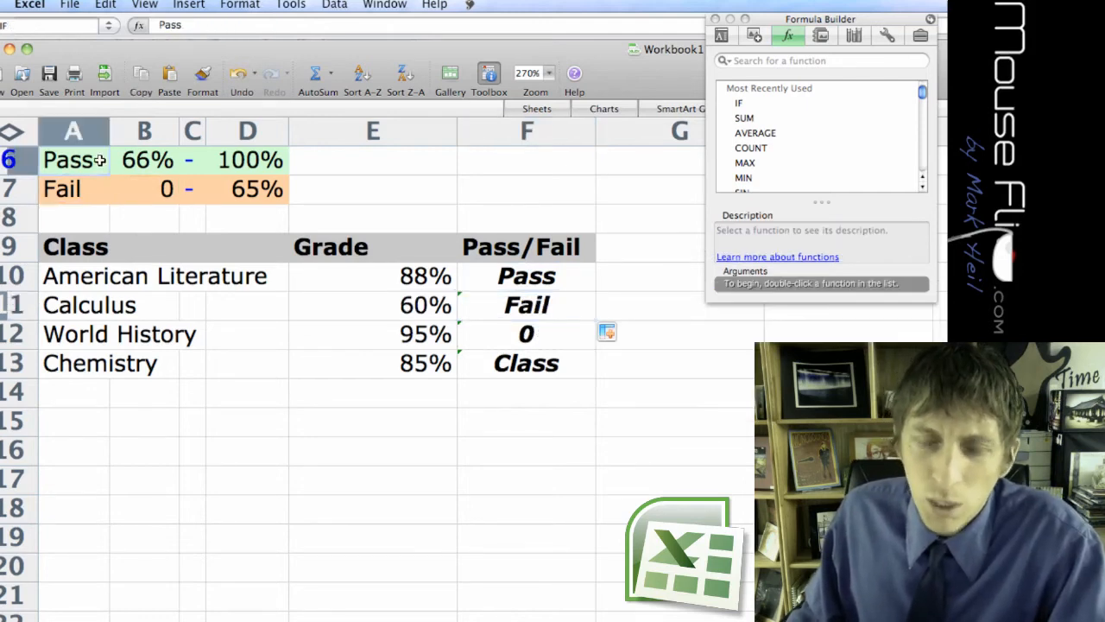
pyautogui.click(118, 159)
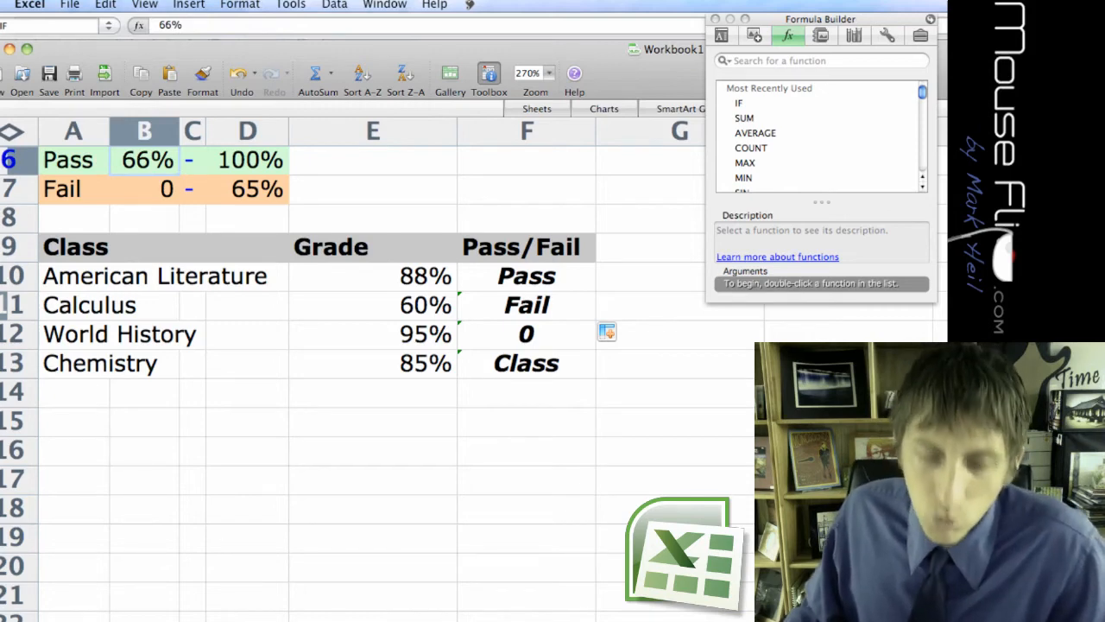
pyautogui.click(402, 276)
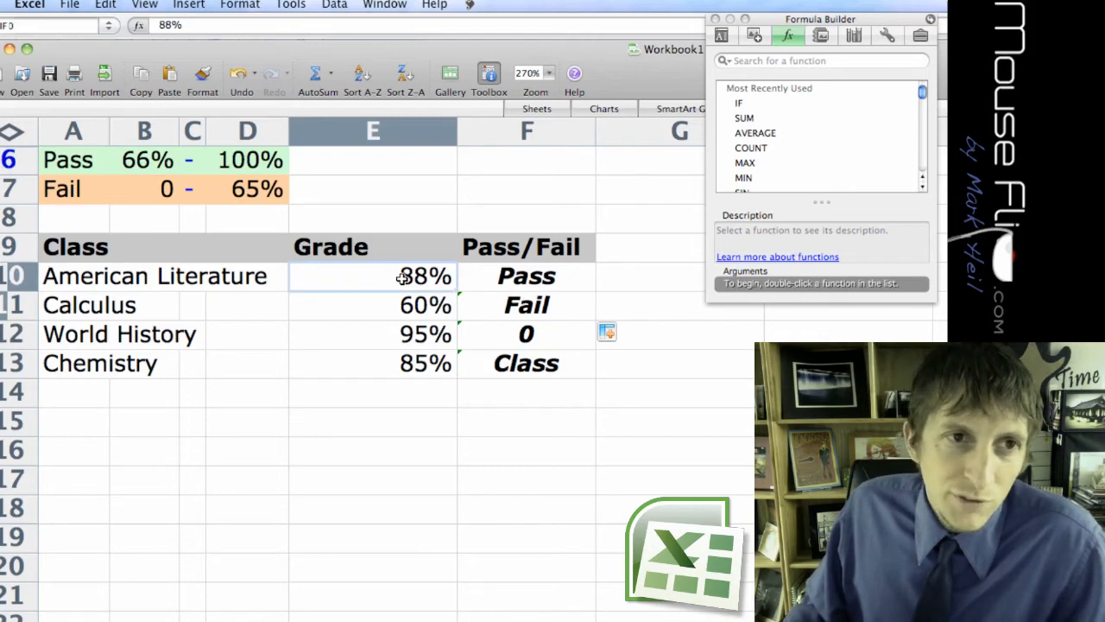
pyautogui.click(524, 277)
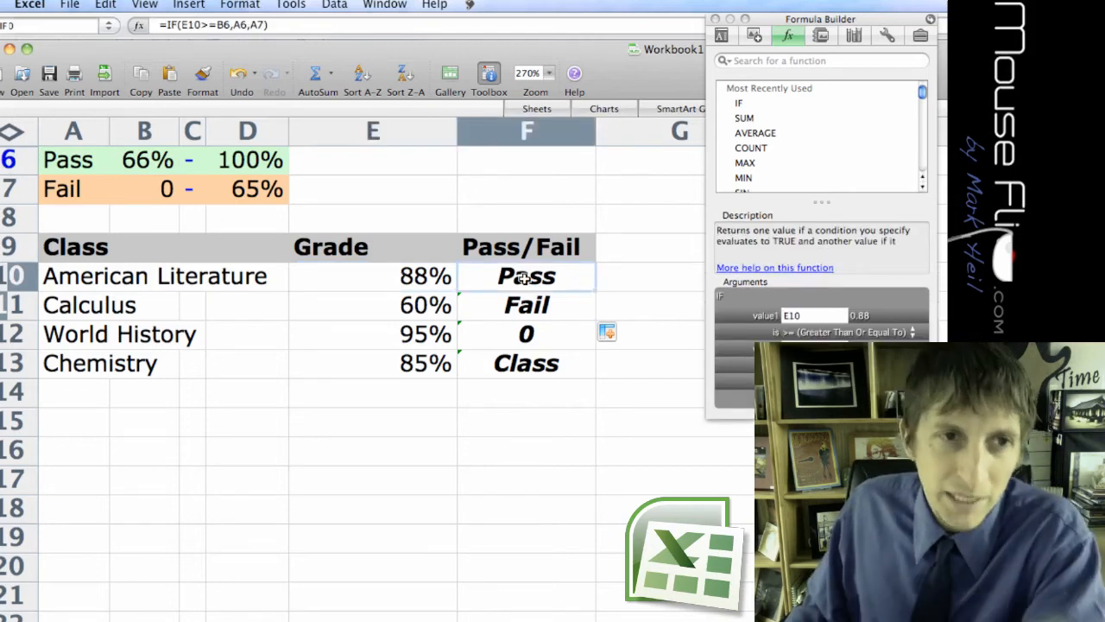
pyautogui.doubleClick(524, 278)
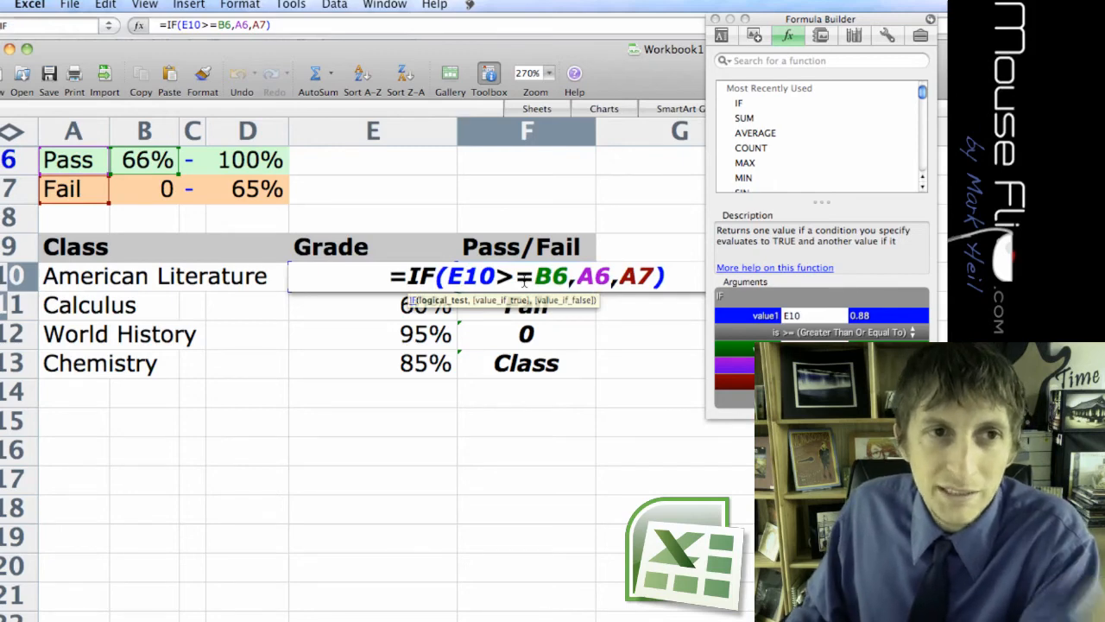
pyautogui.write('$B')
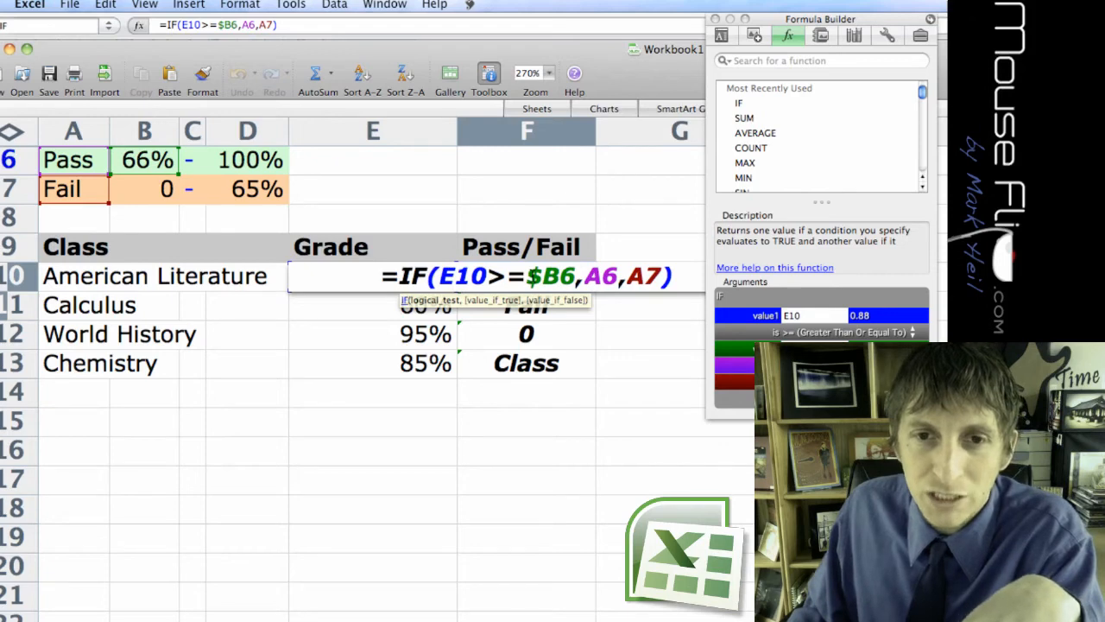
pyautogui.write('$6,')
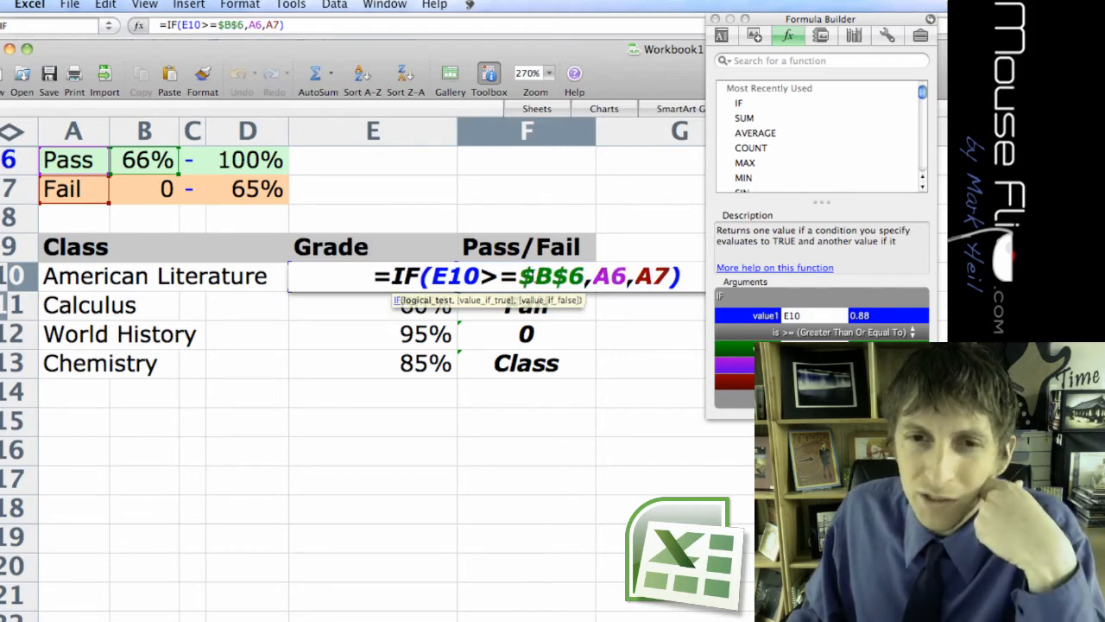
pyautogui.write('$A$')
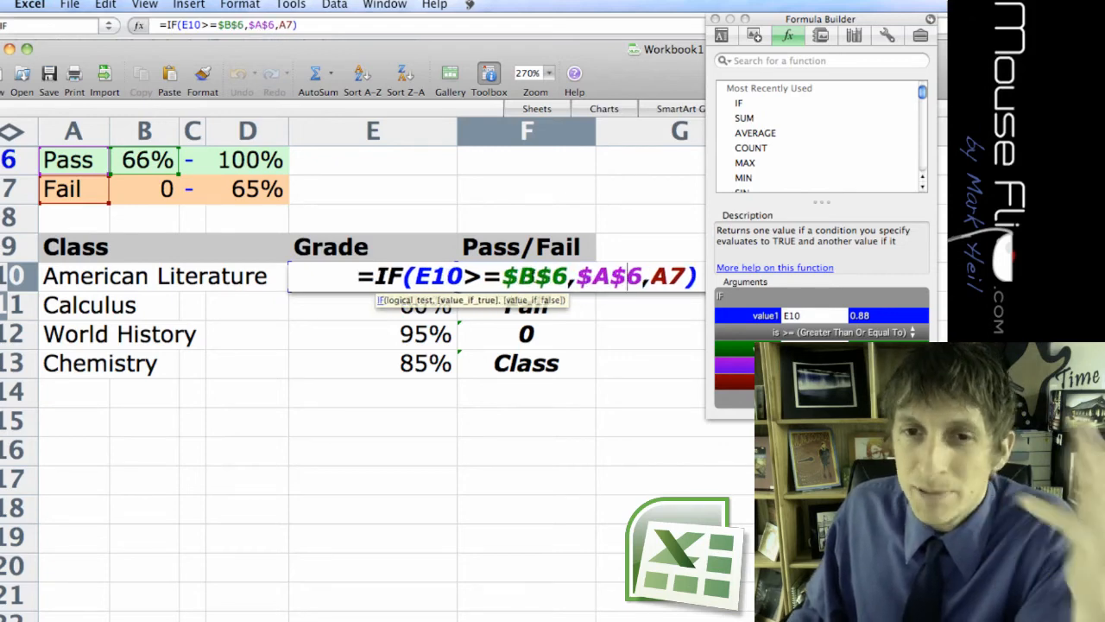
# Make the Pass and Fail label references in F10's formula absolute as $A$6 and $A$7, completing =IF(E10>=$B$6,$A$6,$A$7).
pyautogui.press('Right')
pyautogui.press('Right')
pyautogui.write('$')
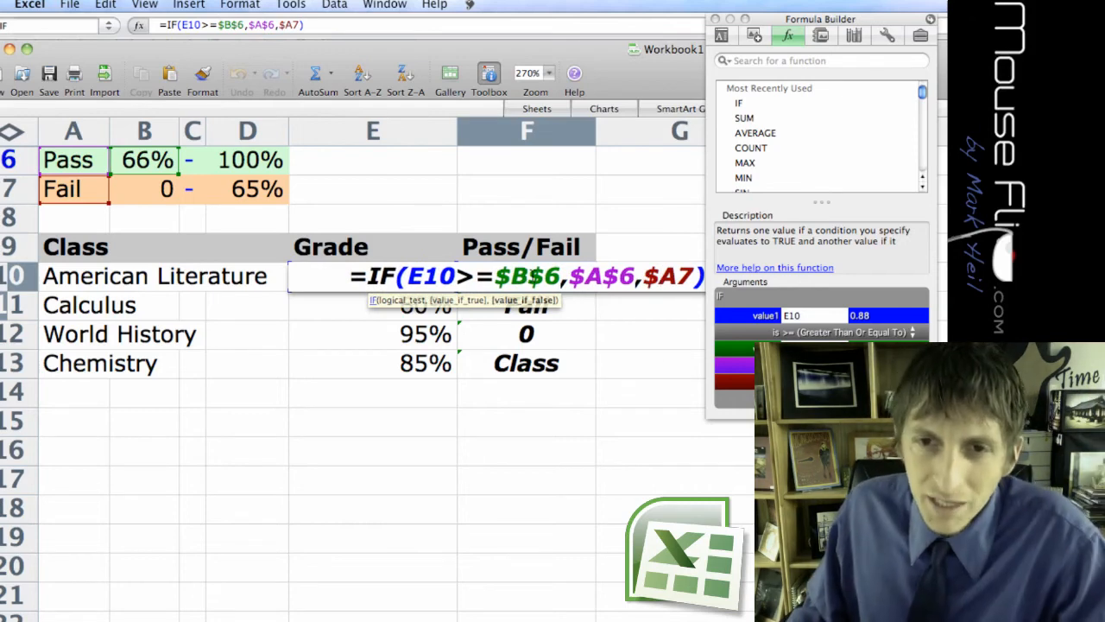
pyautogui.press('Right')
pyautogui.write('$')
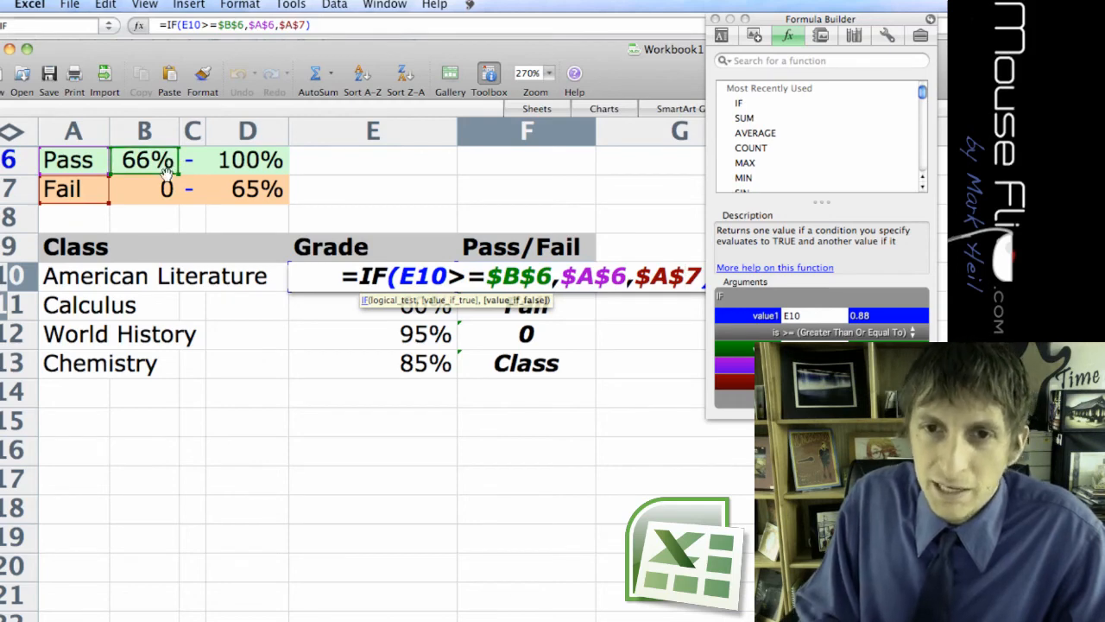
pyautogui.press('Return')
# Fill the corrected formula from F10 down through F13 and check the cell references in F12.
pyautogui.click(547, 276)
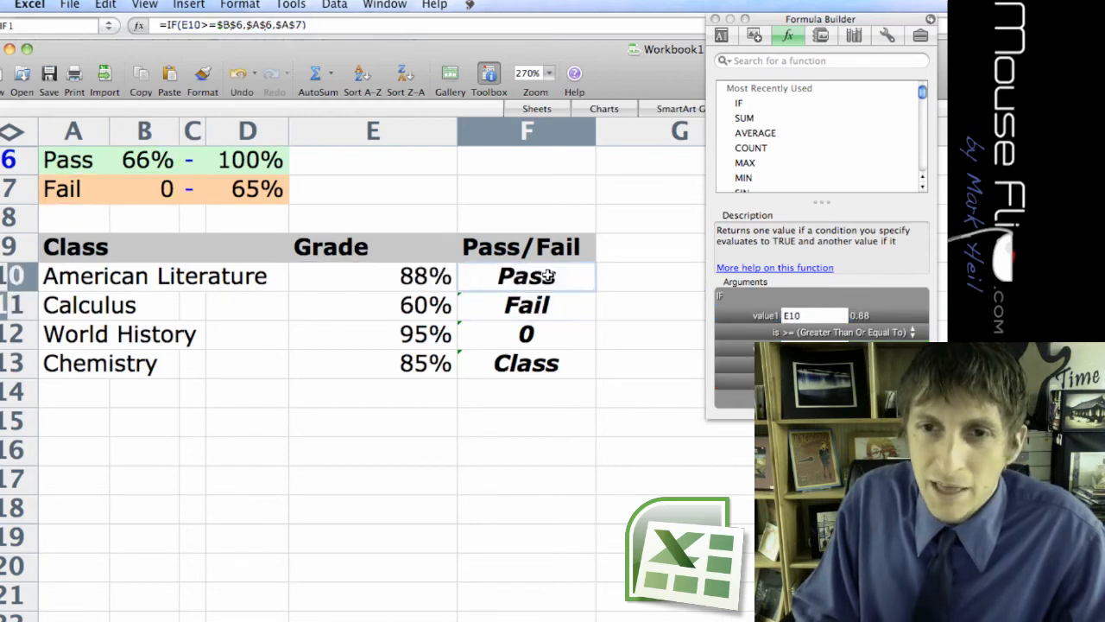
pyautogui.moveTo(595, 290); pyautogui.dragTo(592, 363)
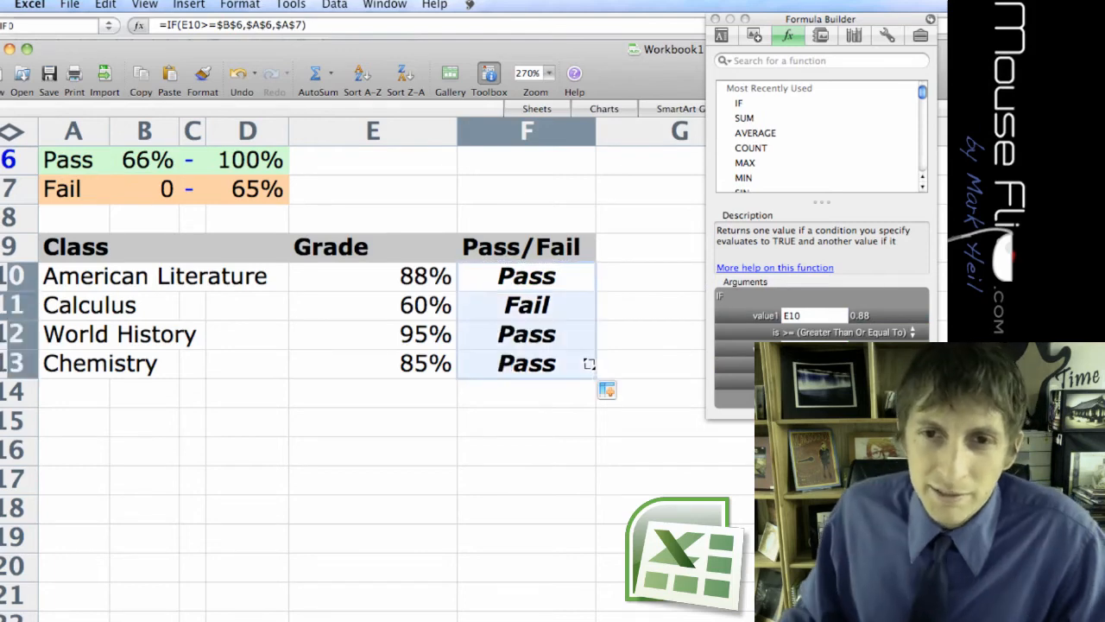
pyautogui.click(516, 412)
pyautogui.click(538, 333)
pyautogui.doubleClick(538, 334)
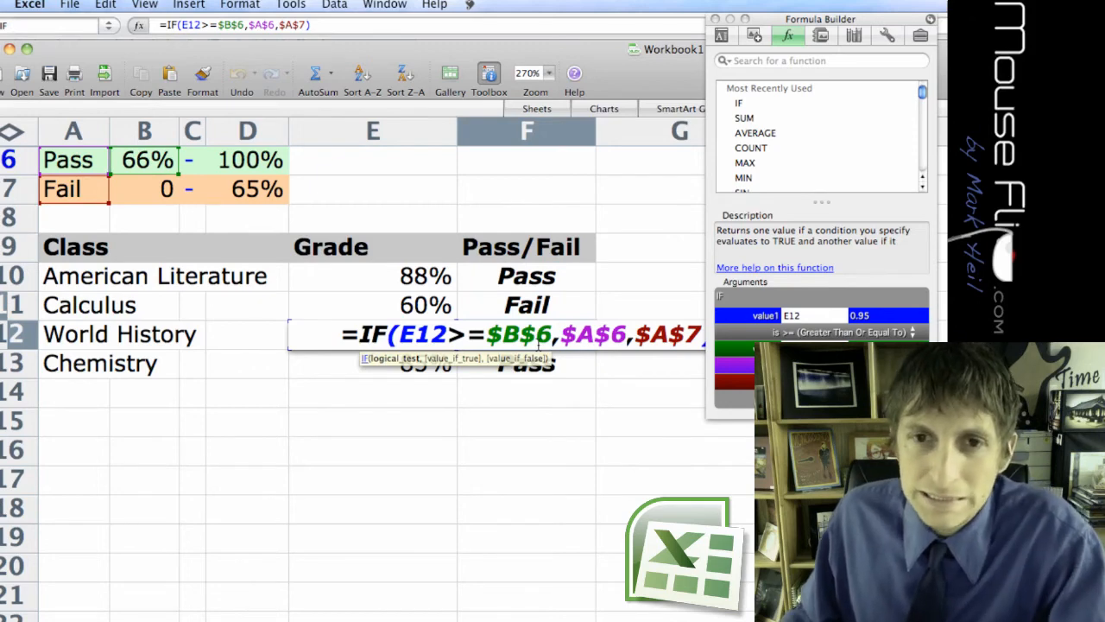
pyautogui.press('Return')
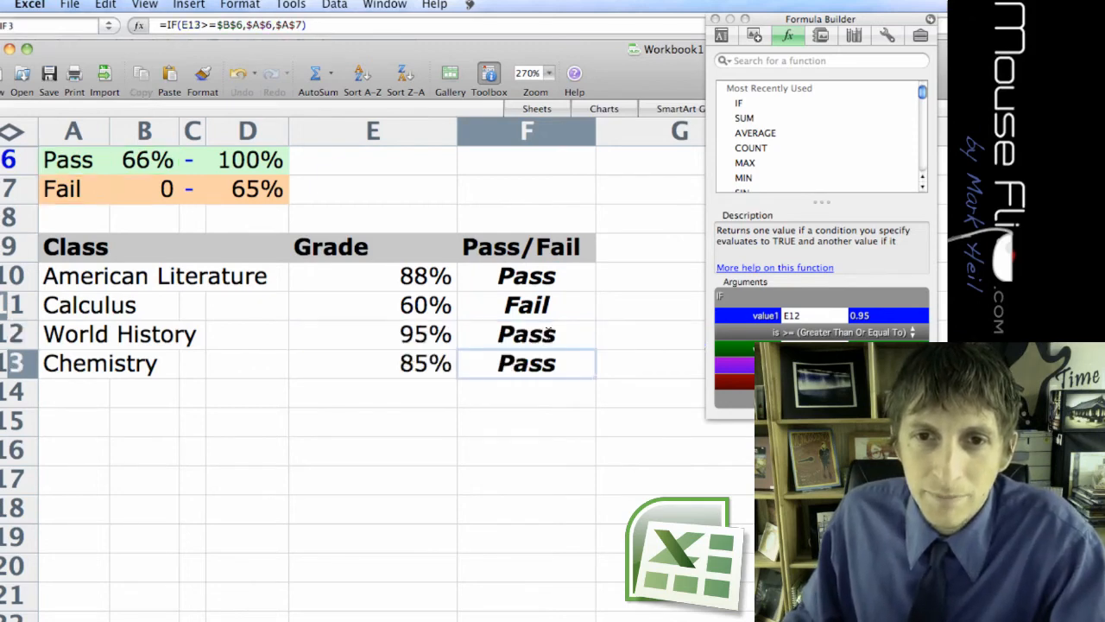
# Fill F11's formula across into G11, inspect its cell references, and clear G11.
pyautogui.click(536, 307)
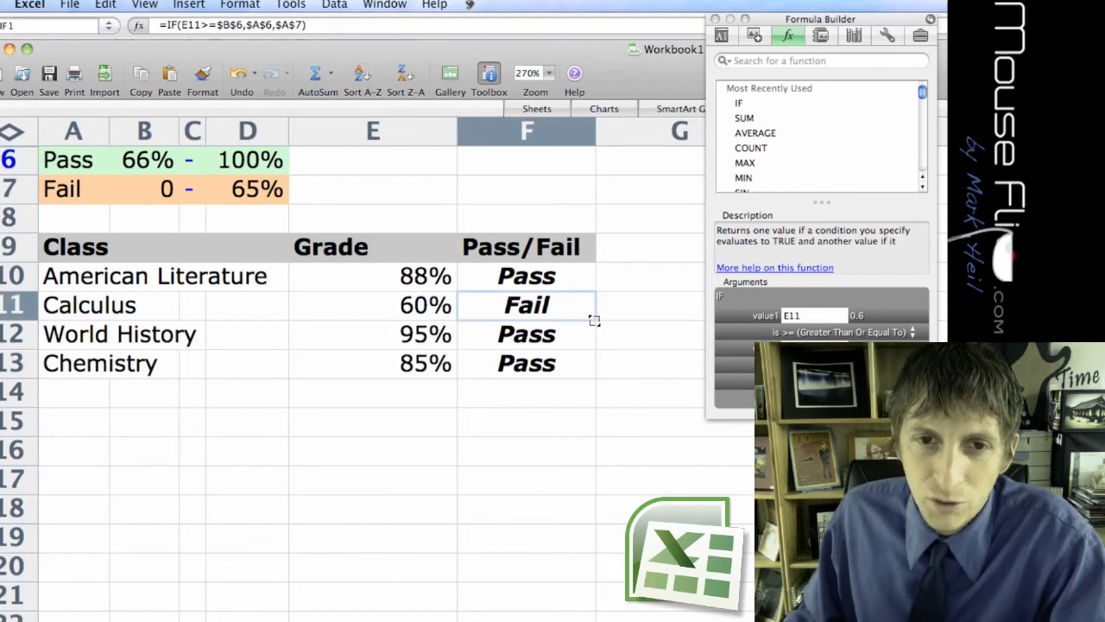
pyautogui.moveTo(594, 320); pyautogui.dragTo(677, 317)
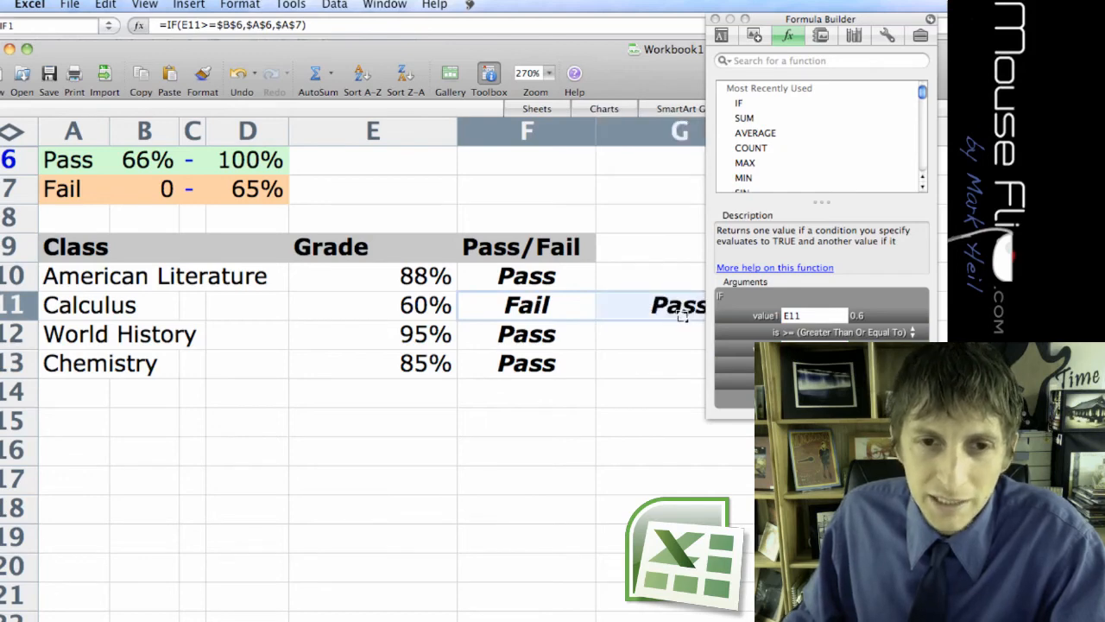
pyautogui.doubleClick(680, 312)
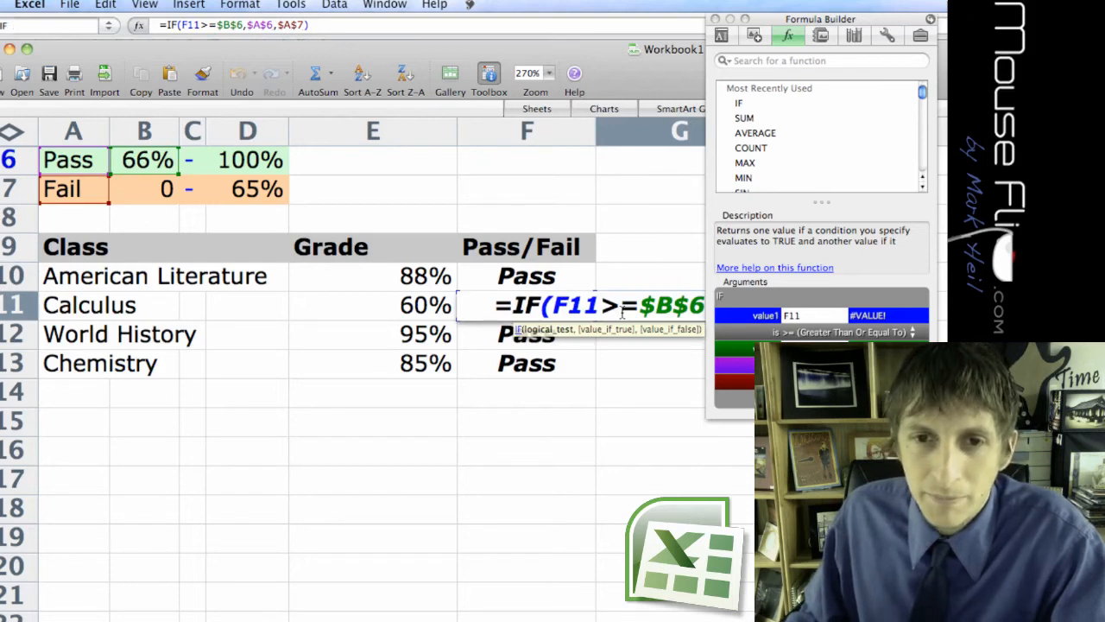
pyautogui.press('Escape')
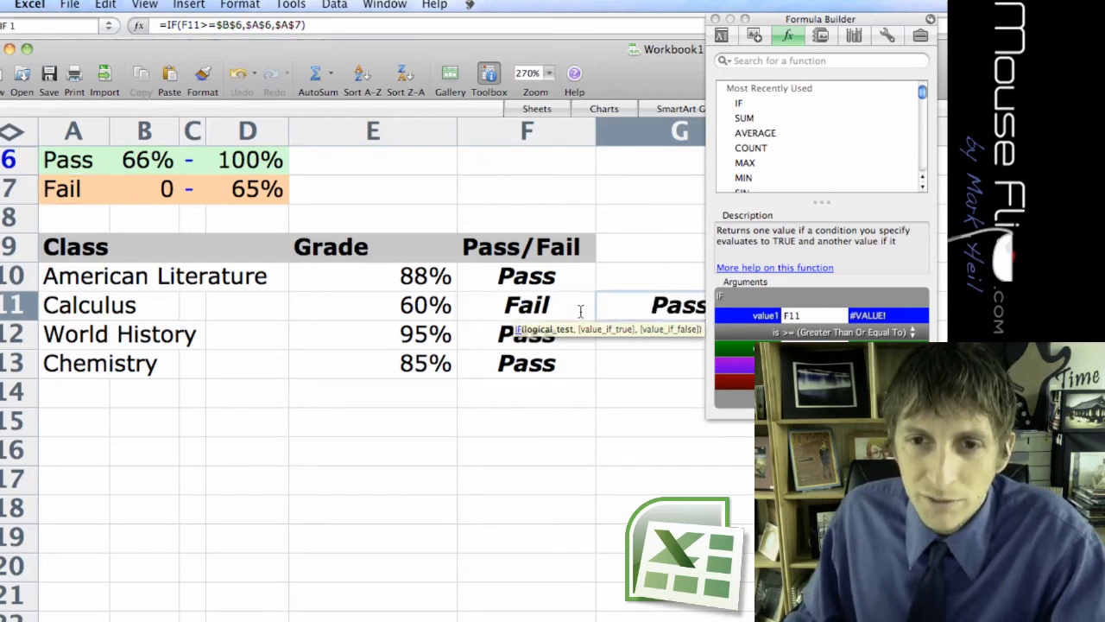
pyautogui.press('Delete')
# Review the grades in column E against the Pass/Fail formulas in column F for the listed classes.
pyautogui.click(414, 270)
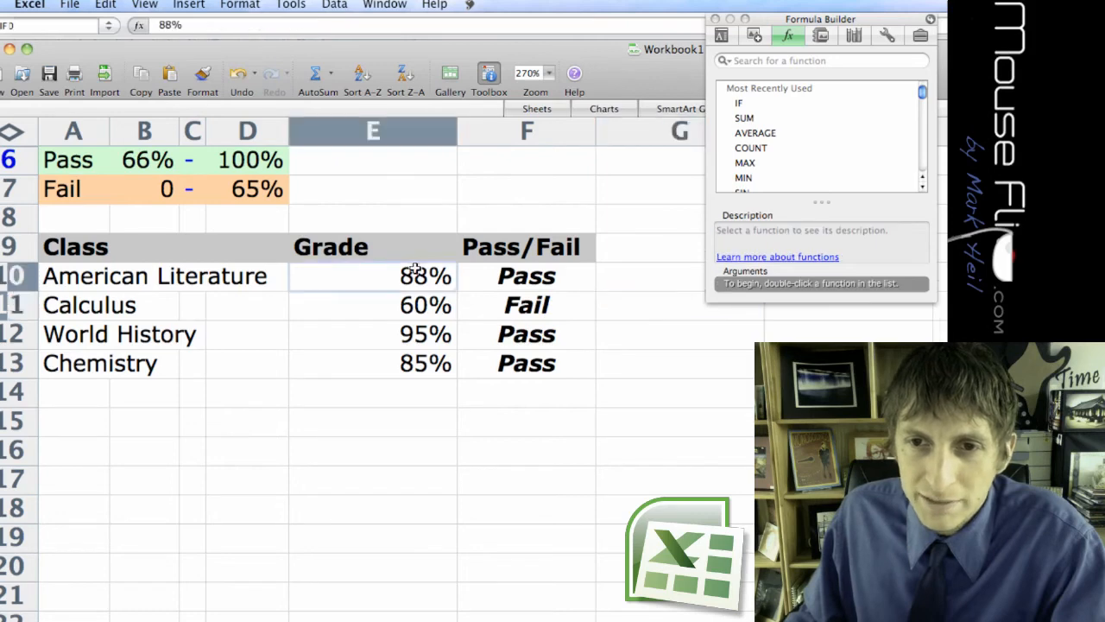
pyautogui.click(407, 308)
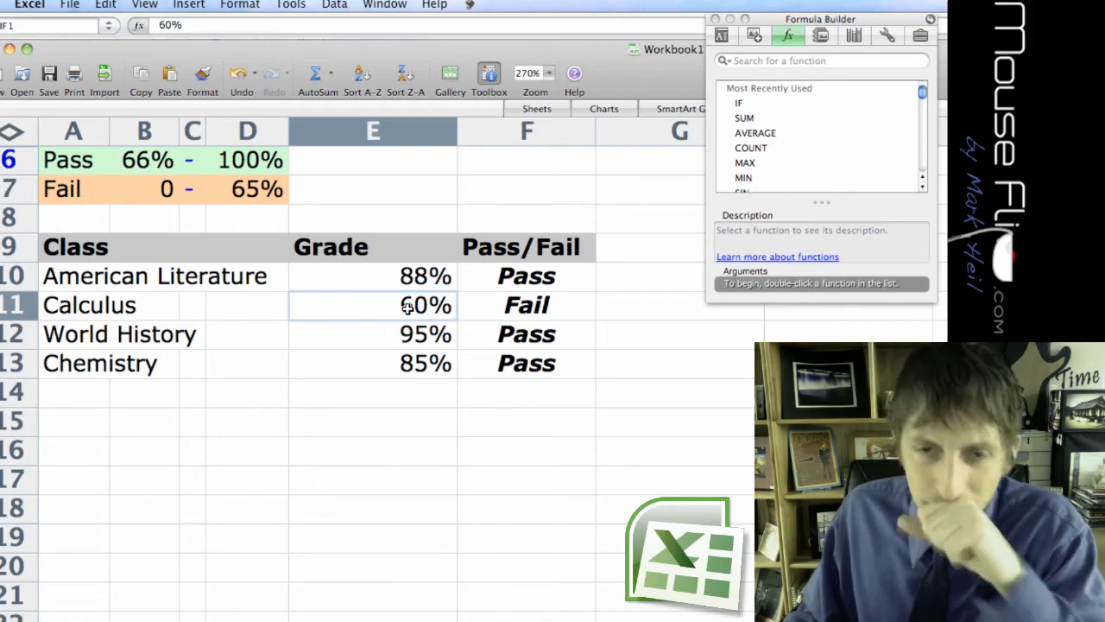
pyautogui.click(526, 333)
pyautogui.click(535, 278)
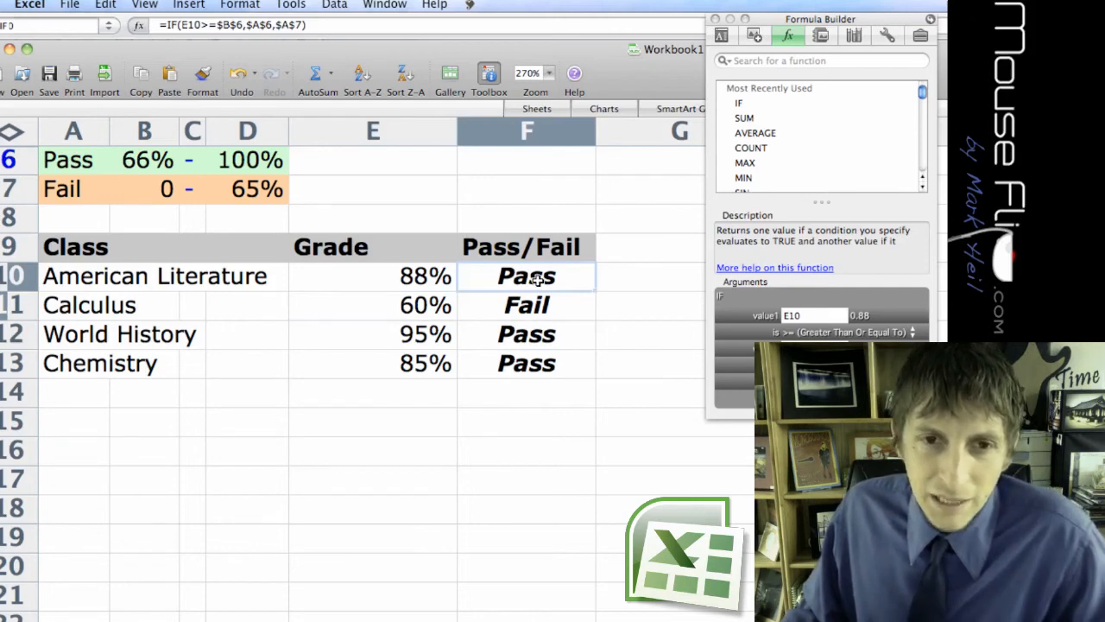
pyautogui.click(532, 367)
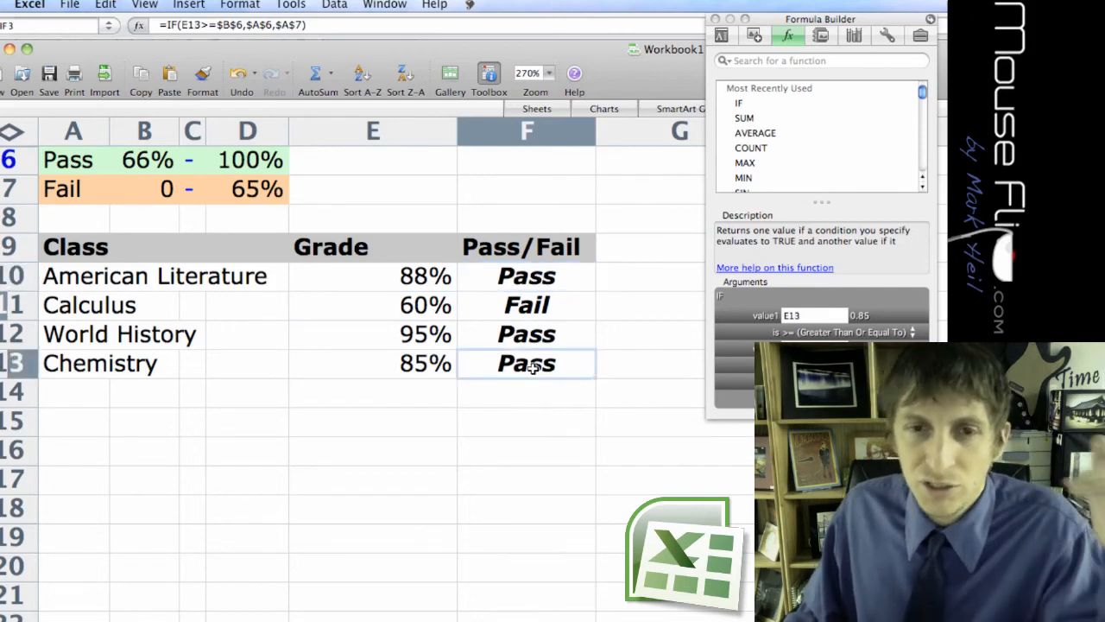
pyautogui.click(429, 310)
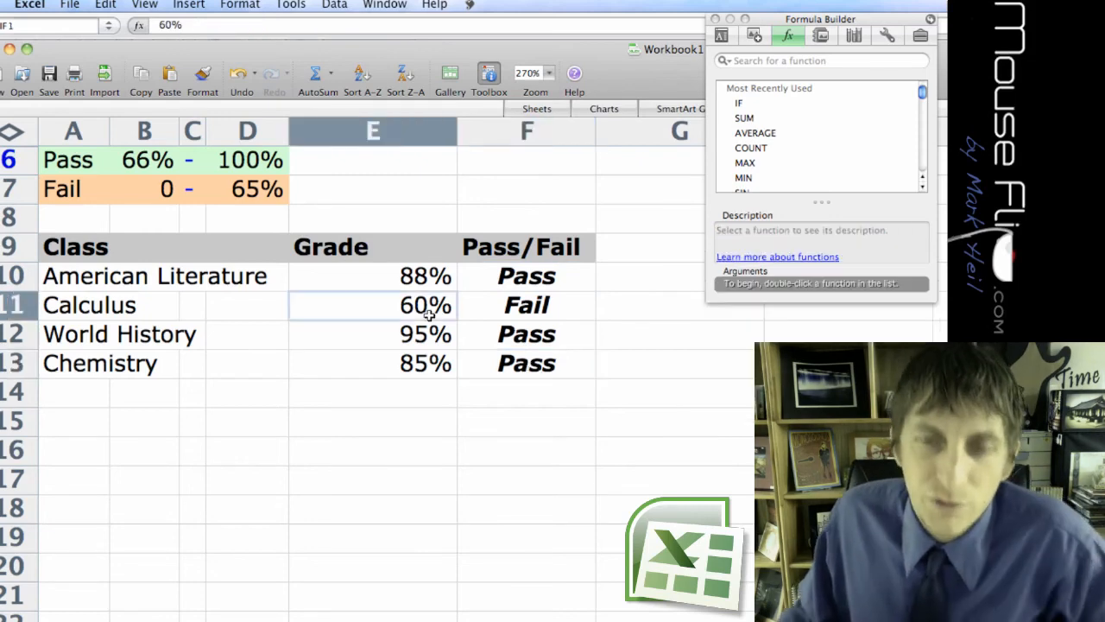
pyautogui.click(498, 318)
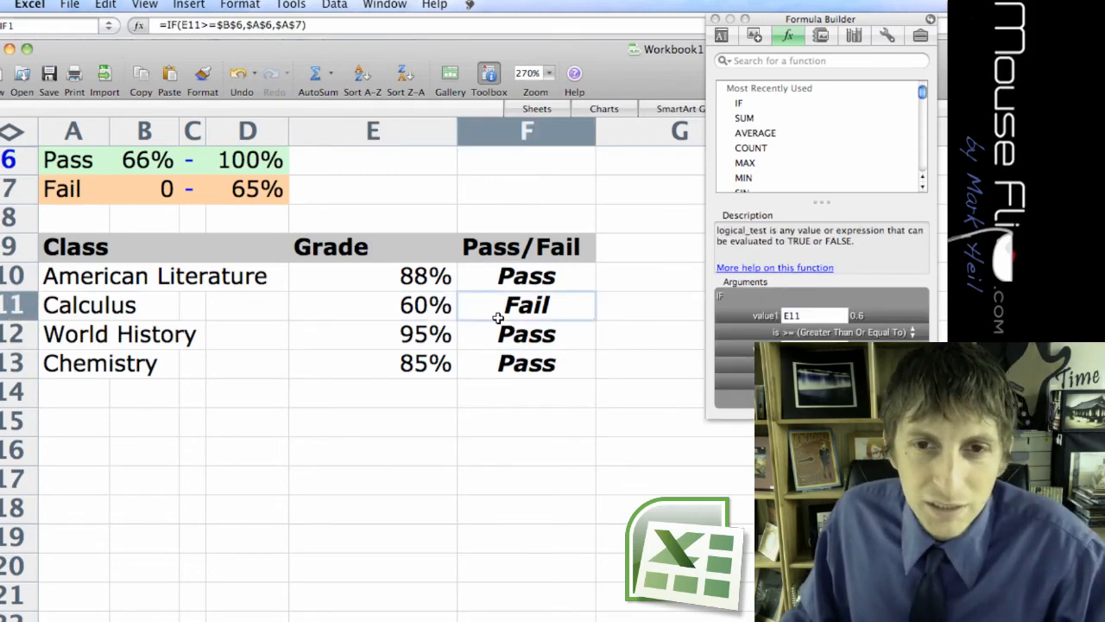
# Narrow the Pass/Fail column F to a width of 7.43 (0.79 inches).
pyautogui.moveTo(595, 129); pyautogui.dragTo(589, 158)
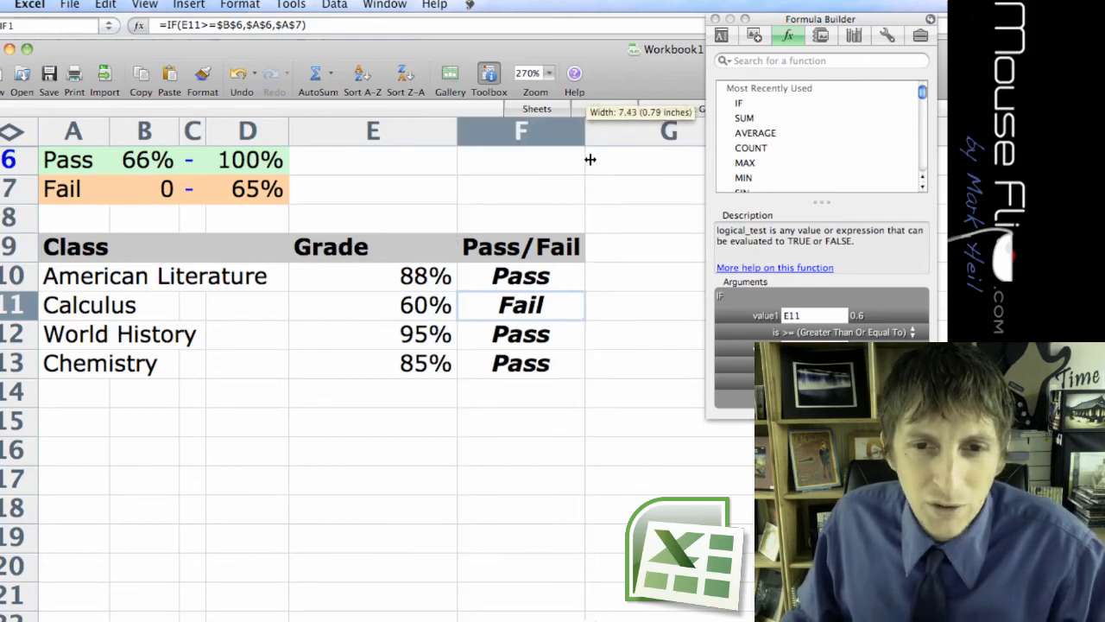
# Set the Calculus grade in E11 to 75% and check the Pass/Fail formula beside it in F11.
pyautogui.click(429, 310)
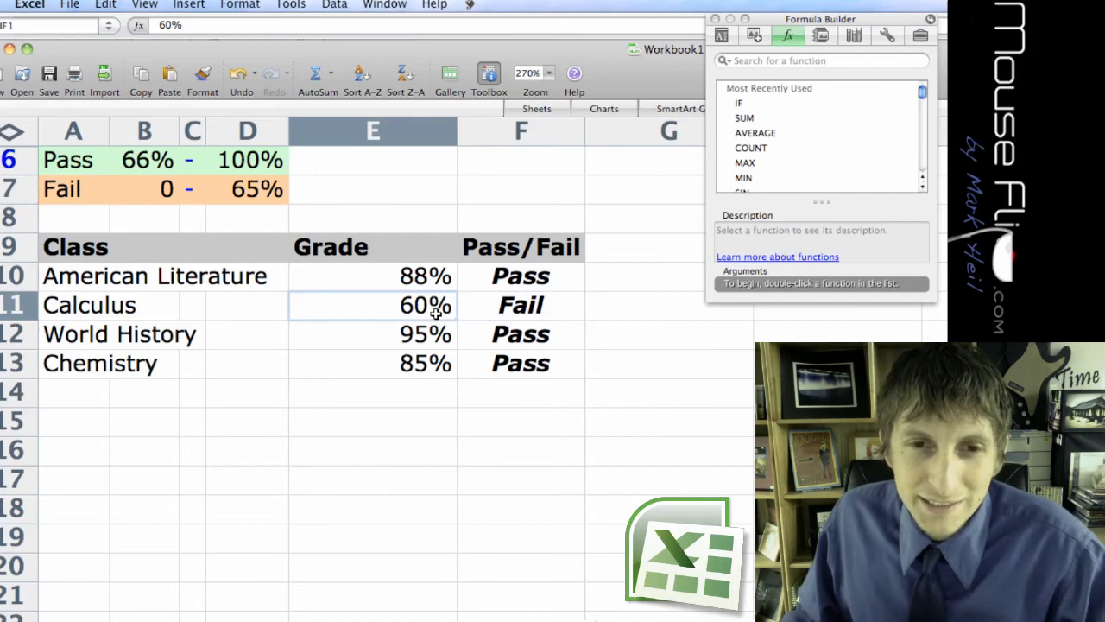
pyautogui.click(439, 336)
pyautogui.click(439, 313)
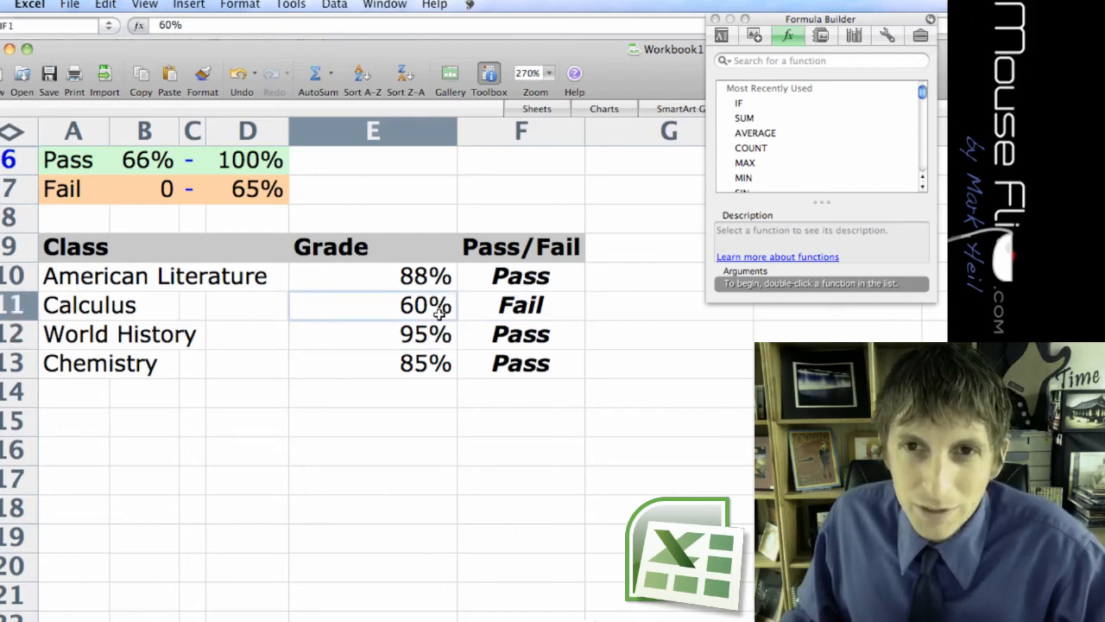
pyautogui.write('75')
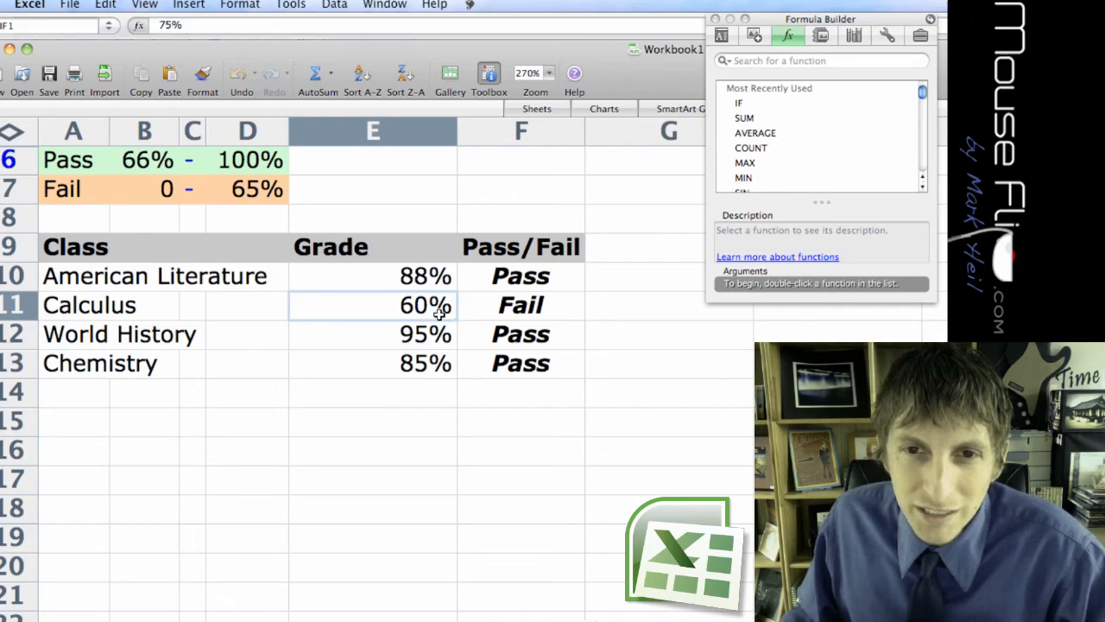
pyautogui.press('Return')
pyautogui.click(558, 316)
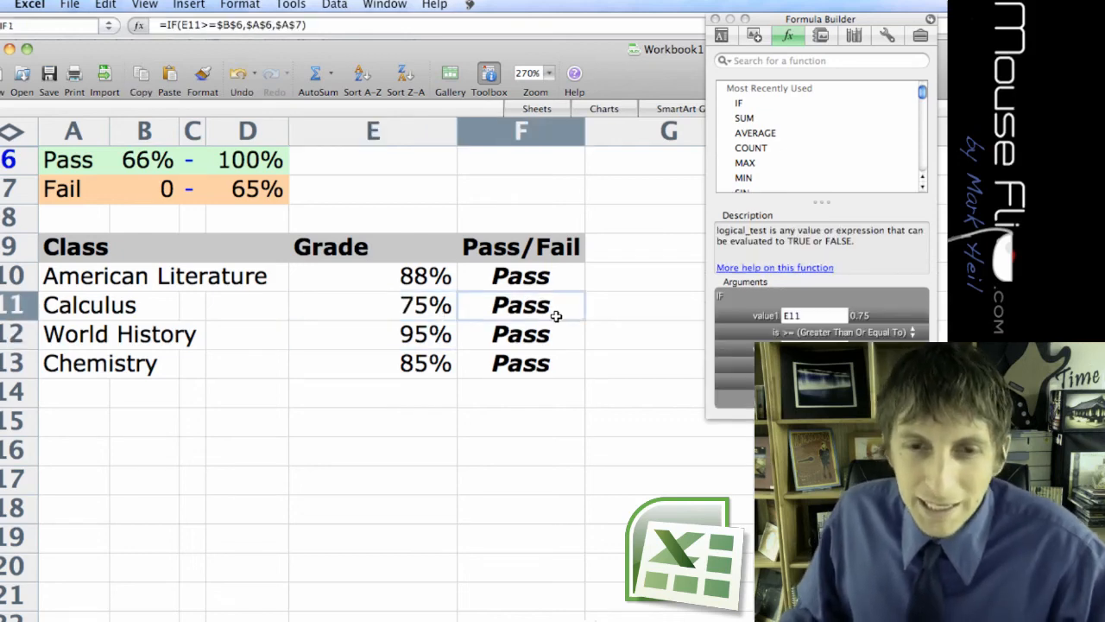
# Set the Calculus grade in E11 to 65%.
pyautogui.click(418, 310)
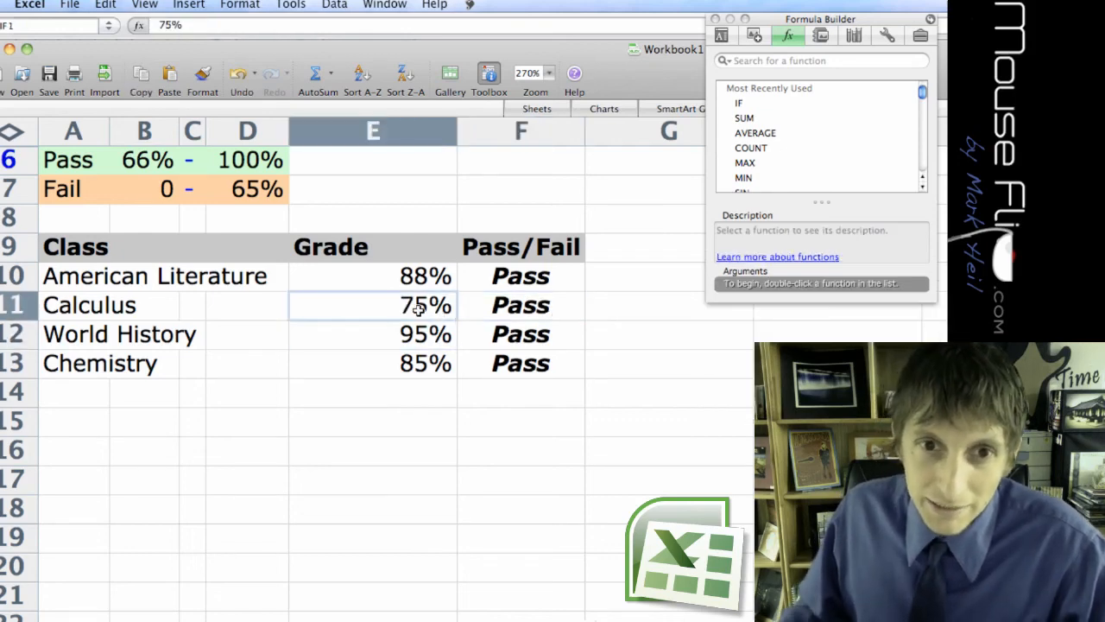
pyautogui.write('65')
pyautogui.press('Return')
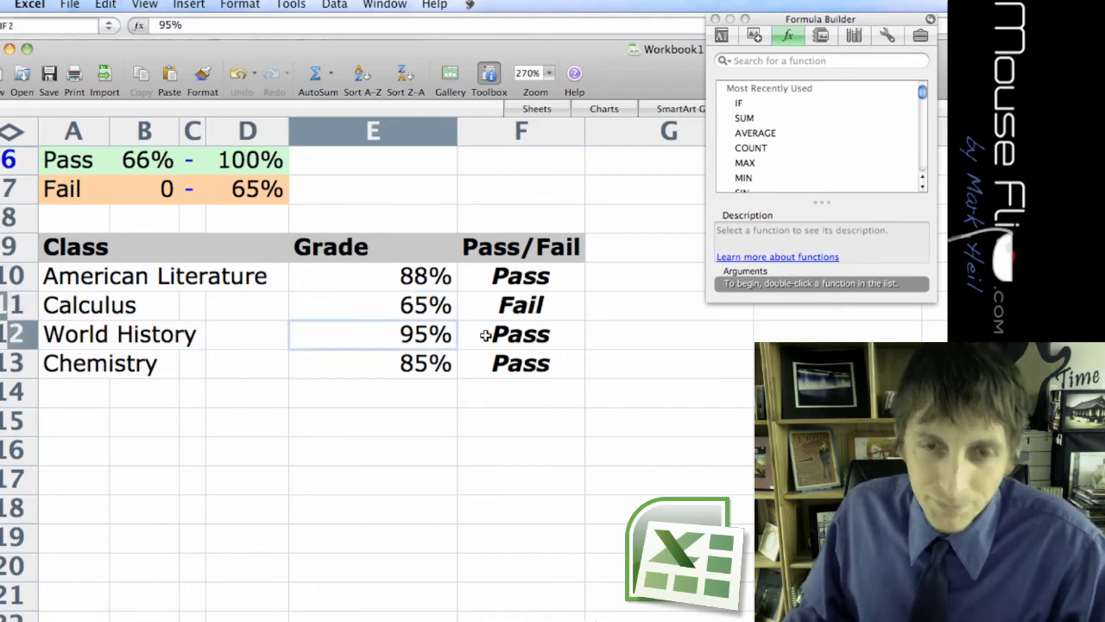
pyautogui.click(412, 366)
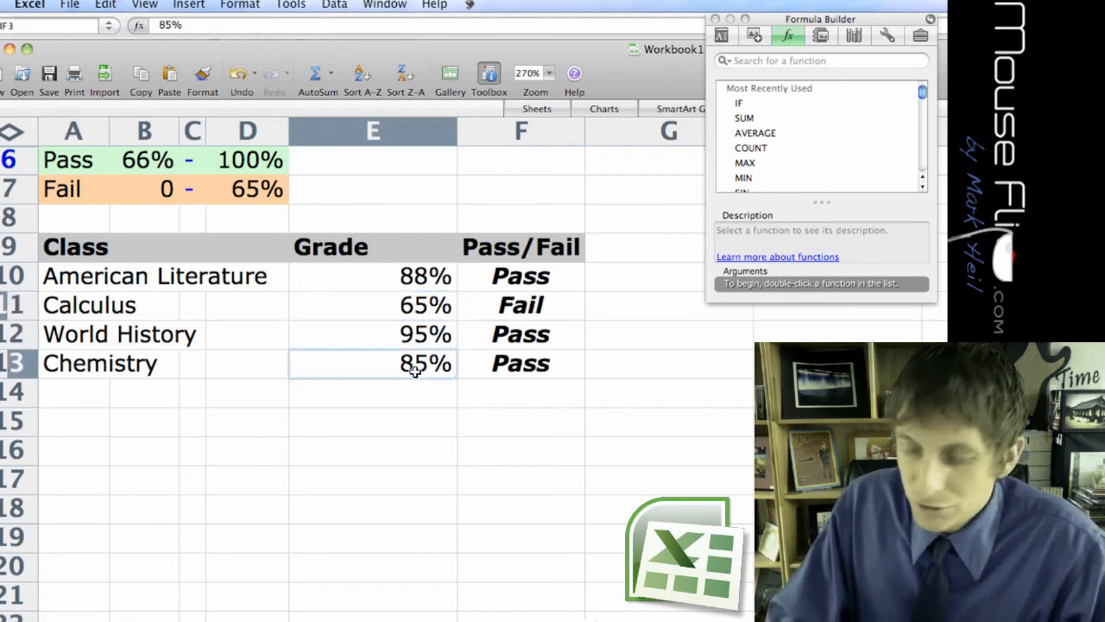
# Try 60% as the lower limit of the Pass range in B6 and undo the change.
pyautogui.click(144, 167)
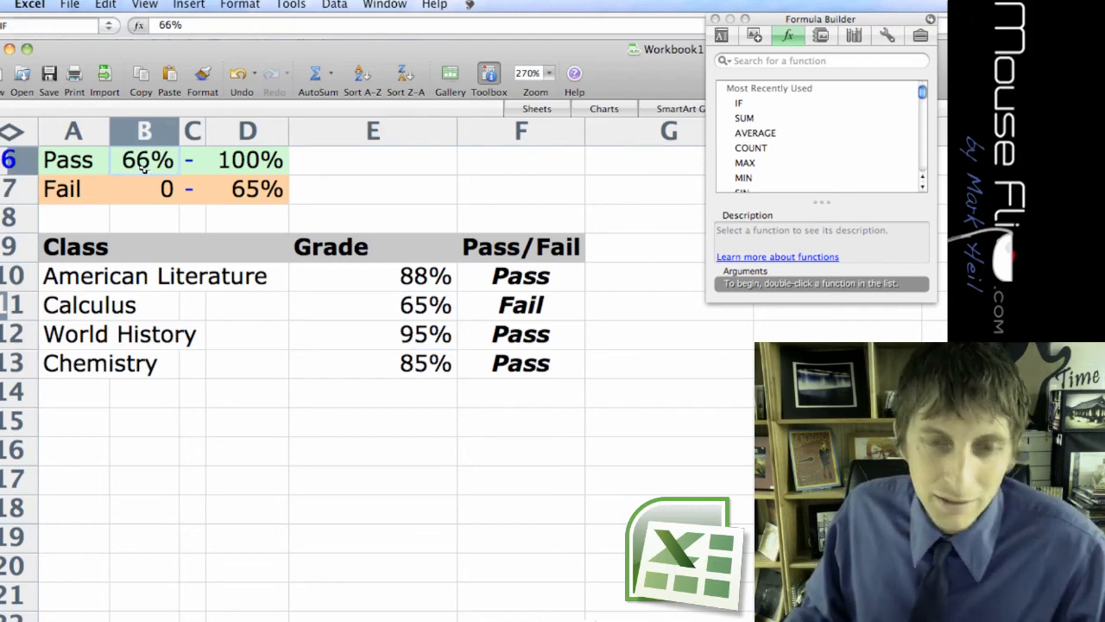
pyautogui.write('60')
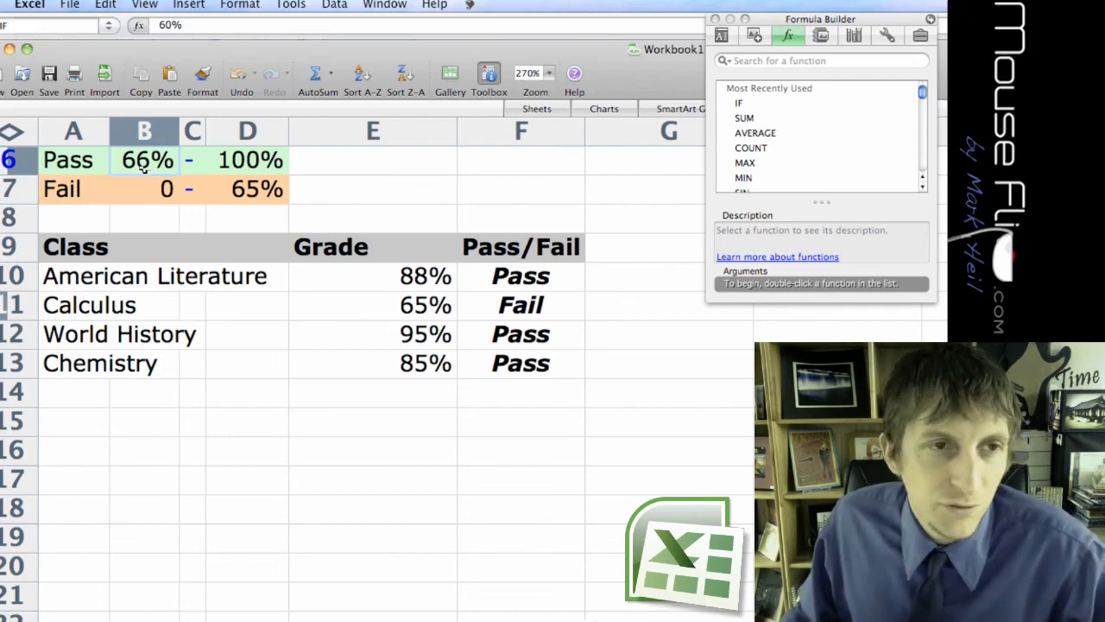
pyautogui.press('Return')
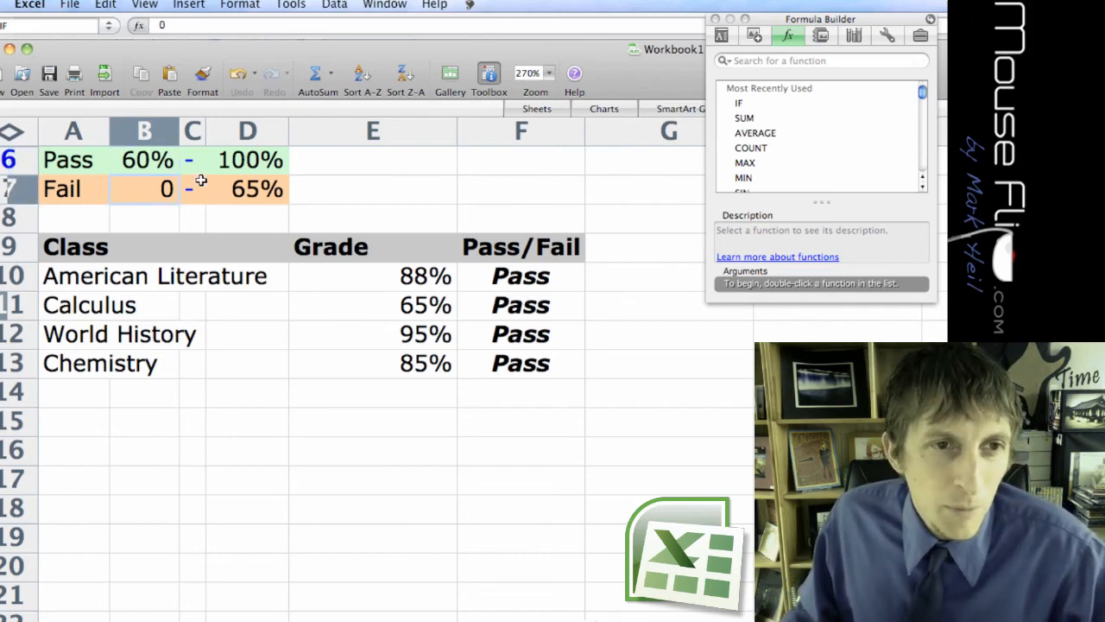
pyautogui.click(151, 164)
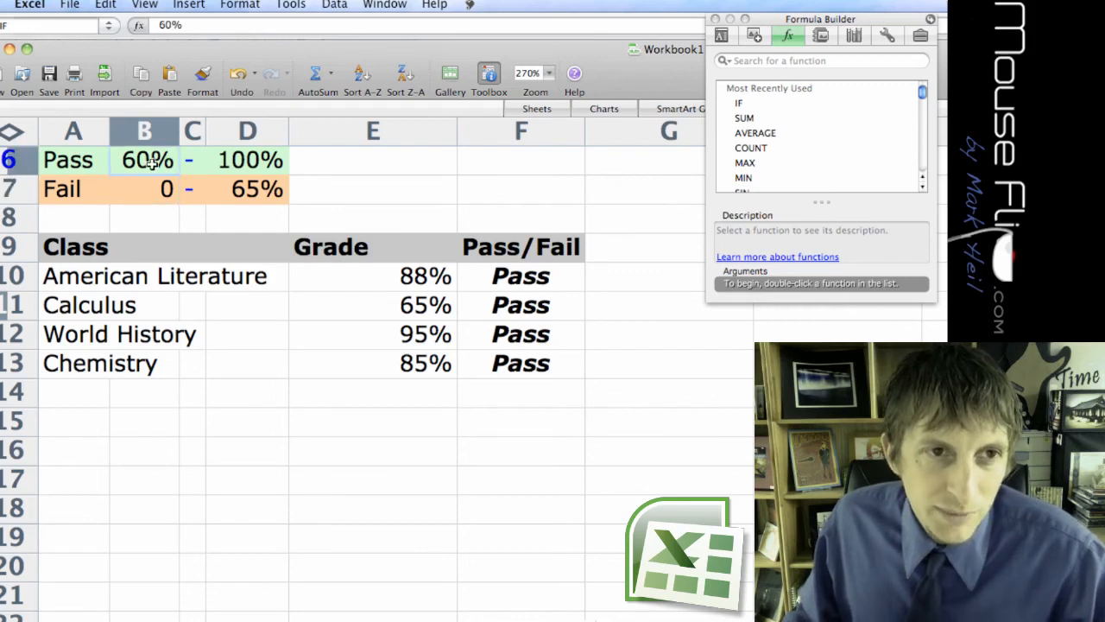
pyautogui.press('super+z')
pyautogui.press('Return')
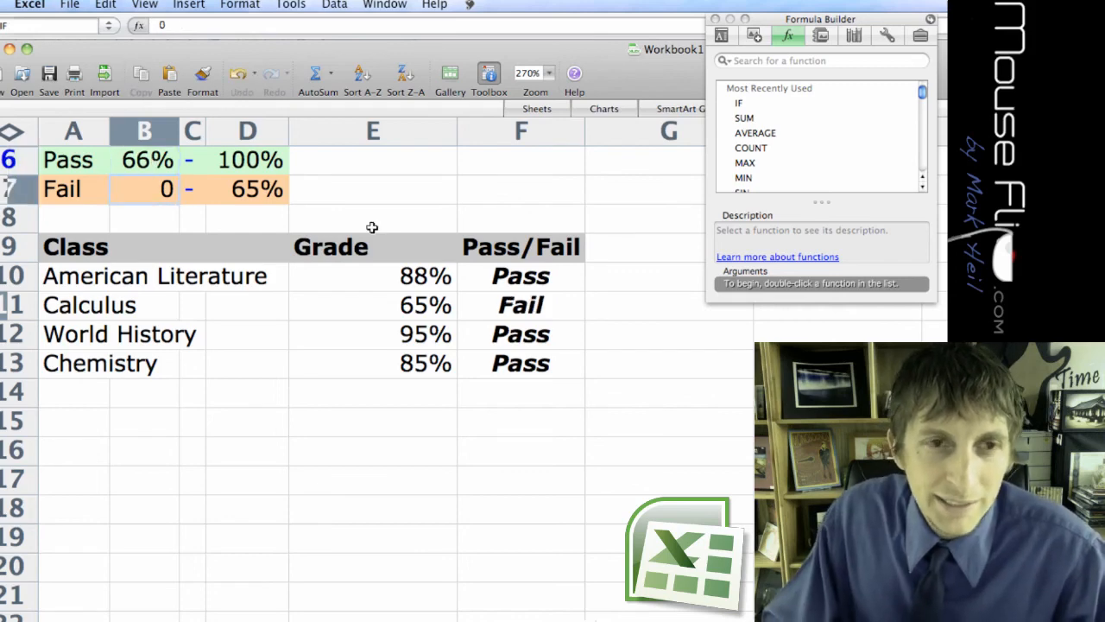
# Try replacing the Pass label in A6 with "Good Job" and undo the change.
pyautogui.click(70, 166)
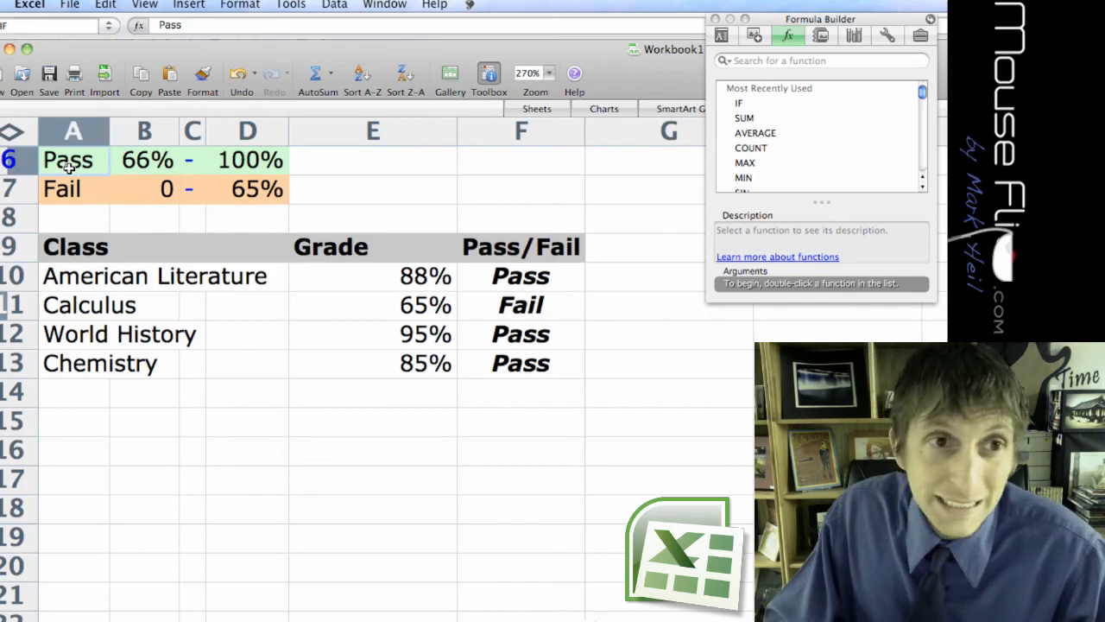
pyautogui.write('Good Job')
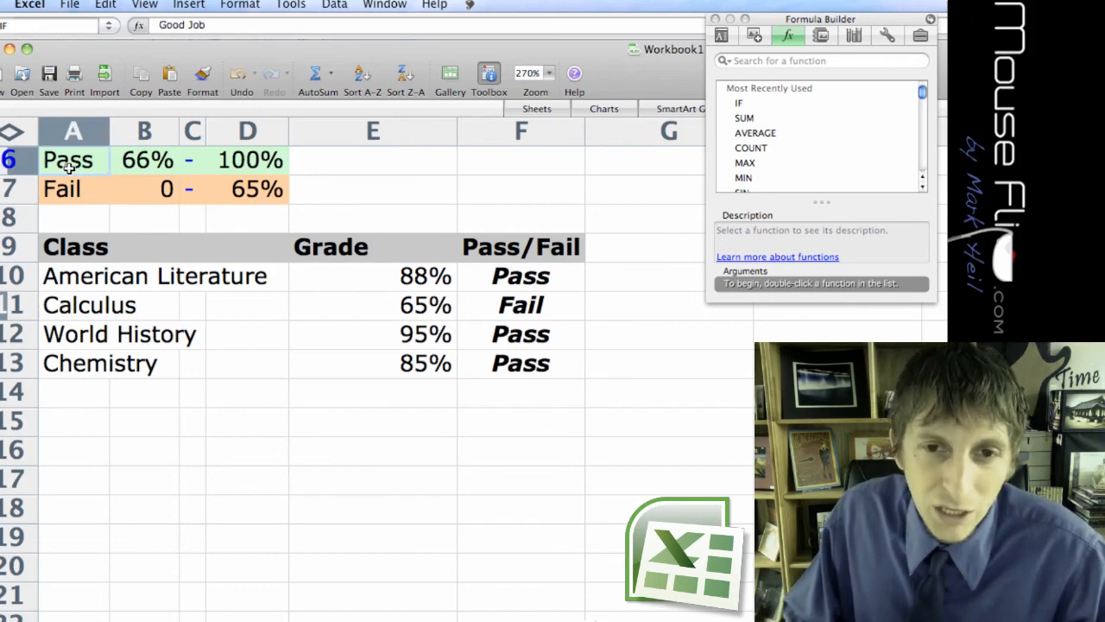
pyautogui.press('Return')
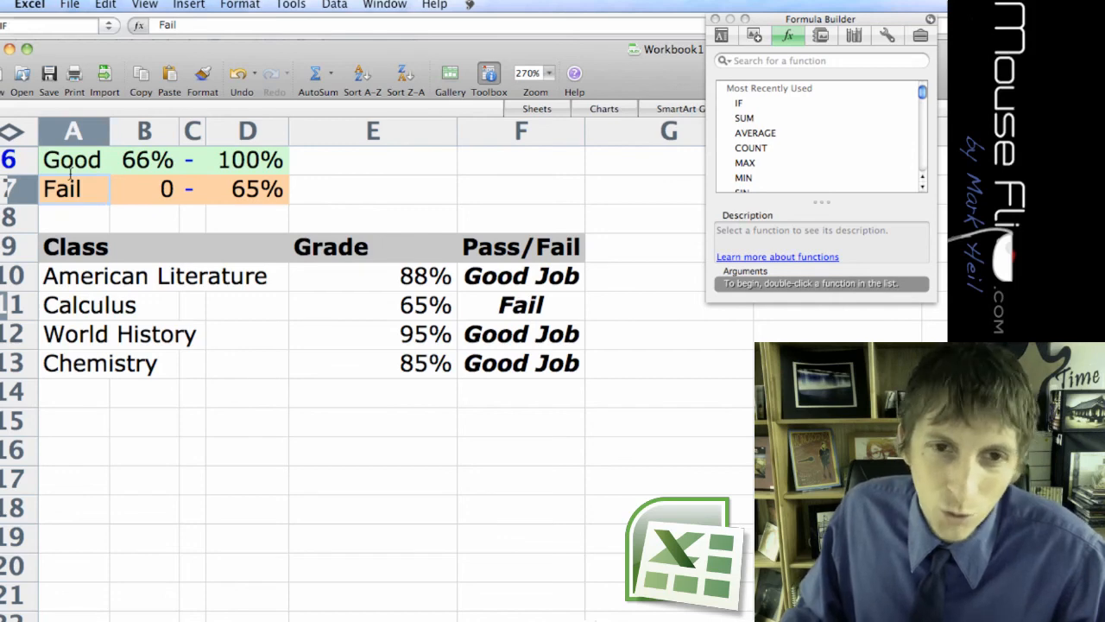
pyautogui.press('super+z')
pyautogui.click(287, 421)
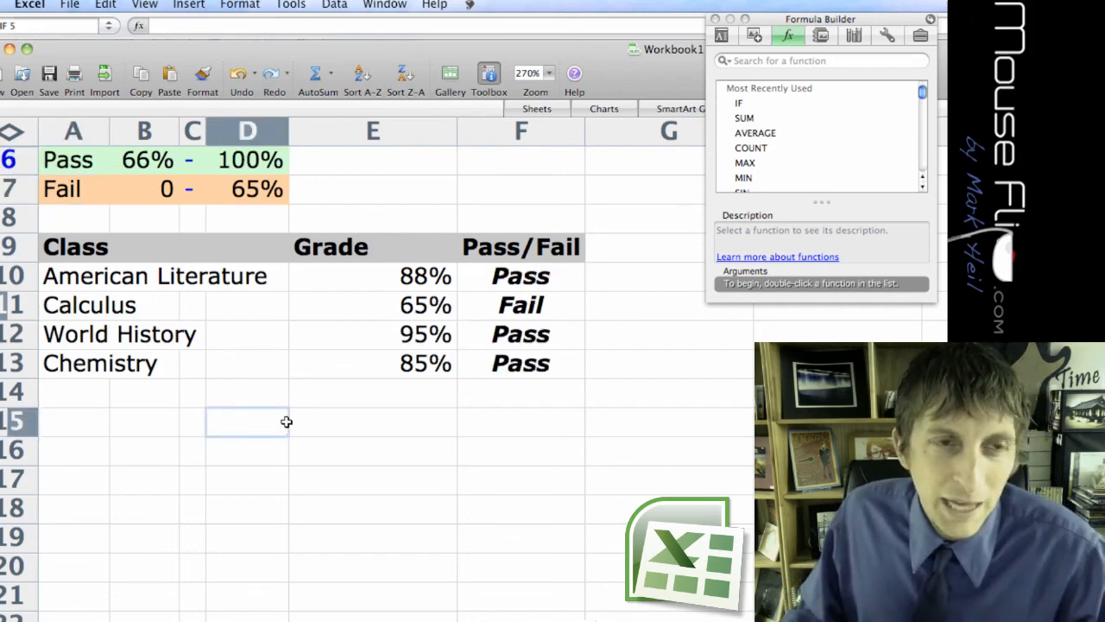
# Narrow the Grade column E to roughly fit its heading and percentages.
pyautogui.moveTo(457, 135); pyautogui.dragTo(378, 135)
pyautogui.click(448, 453)
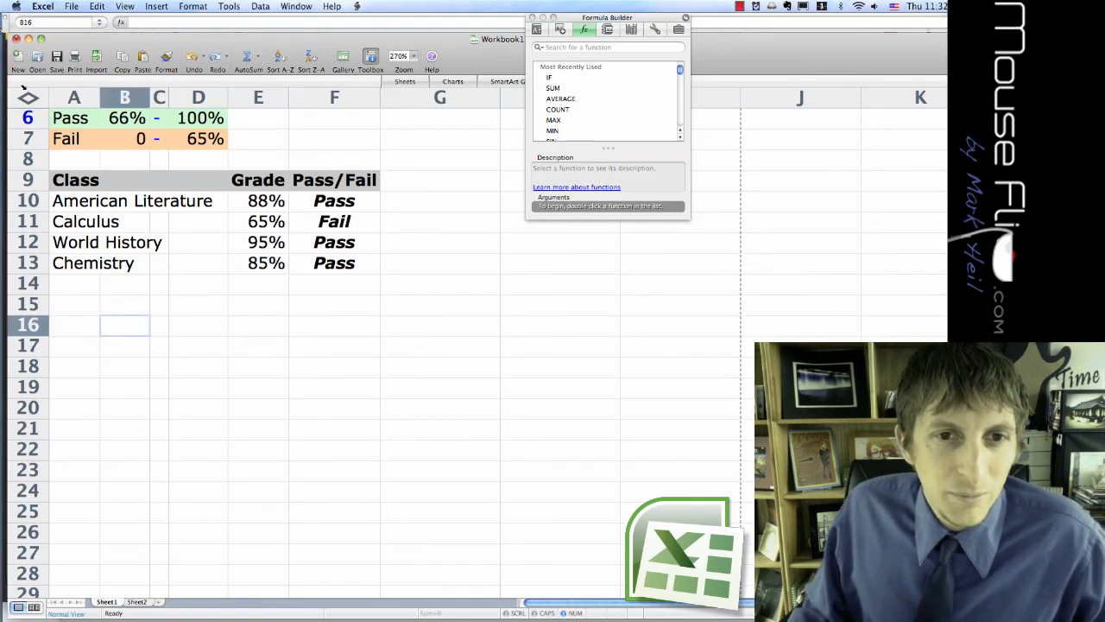
# Select the entire sheet and unhide all of its hidden rows.
pyautogui.click(28, 98)
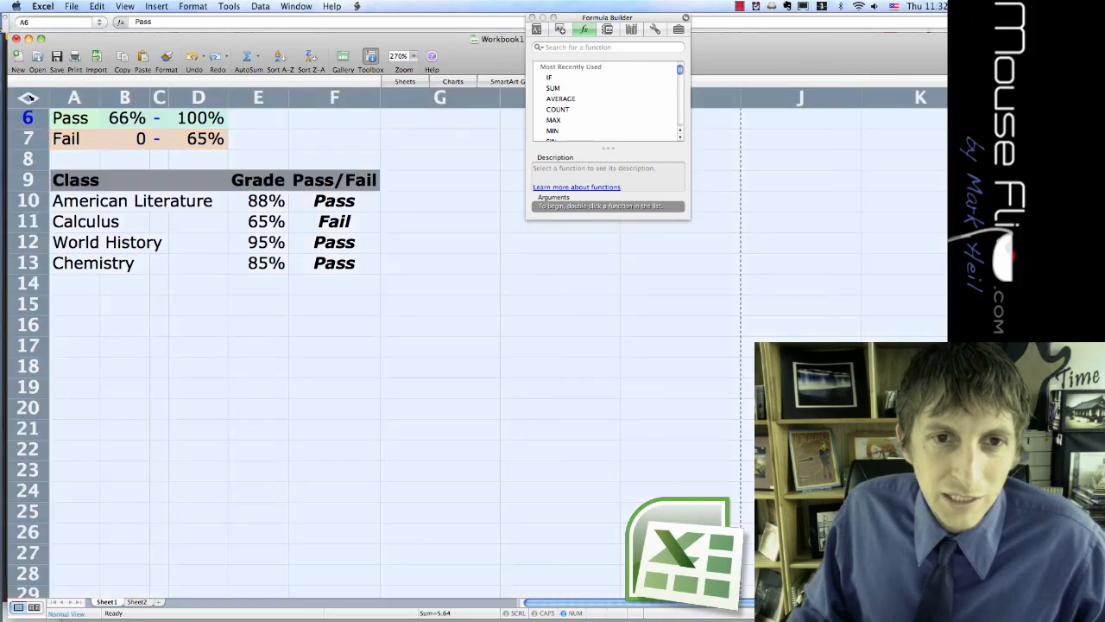
pyautogui.rightClick(31, 100)
pyautogui.click(76, 264)
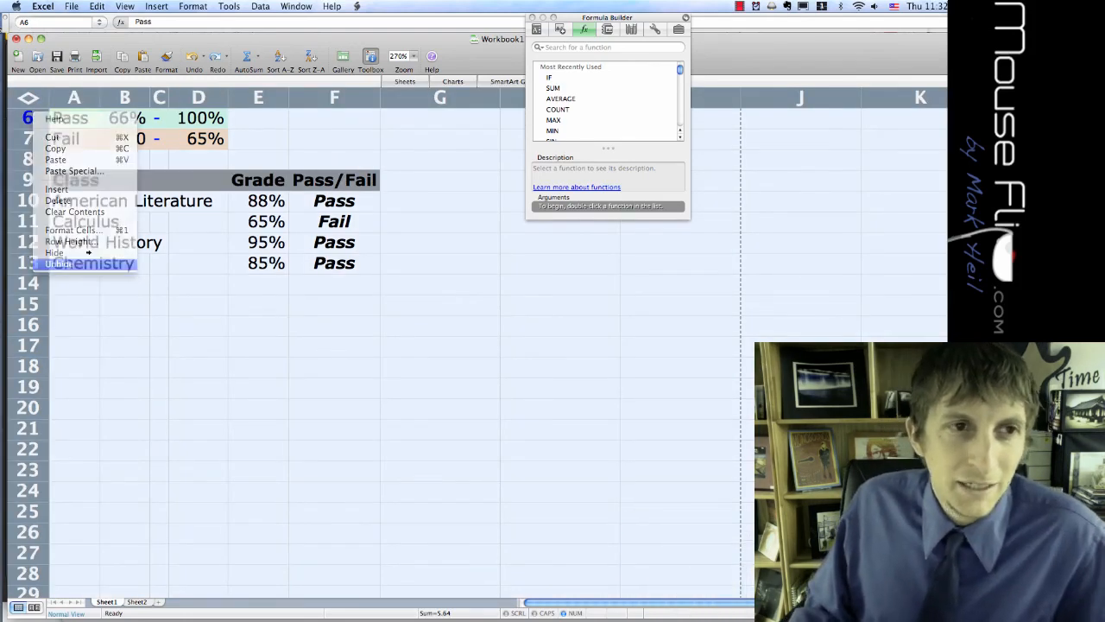